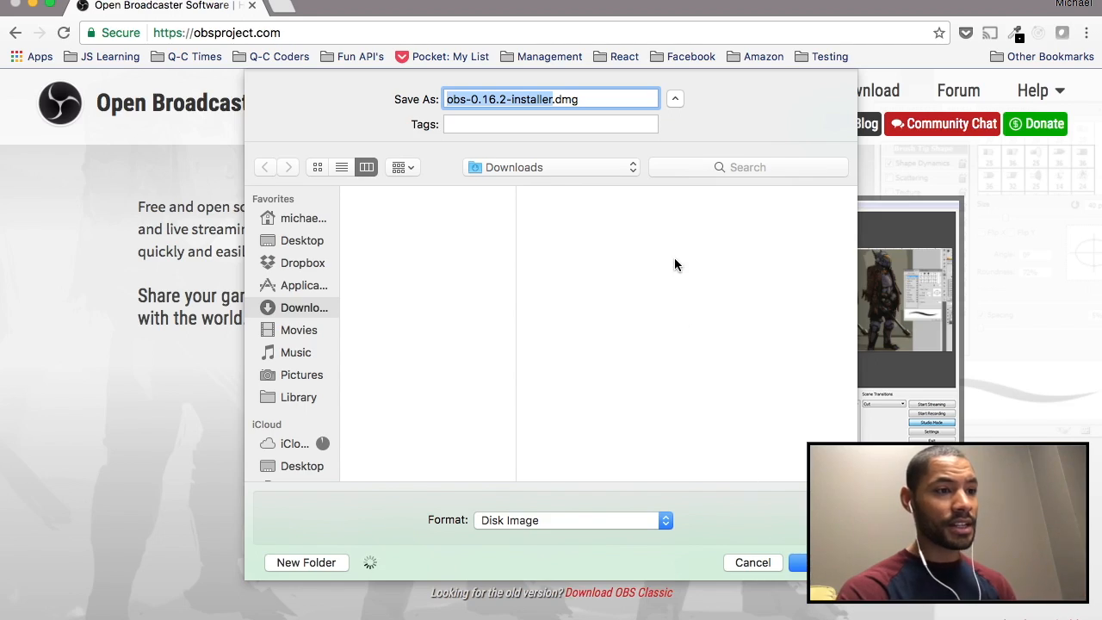
Save obs-0.16.2-installer.dmg to the Downloads folder and switch to OBS
left_click(809, 563)
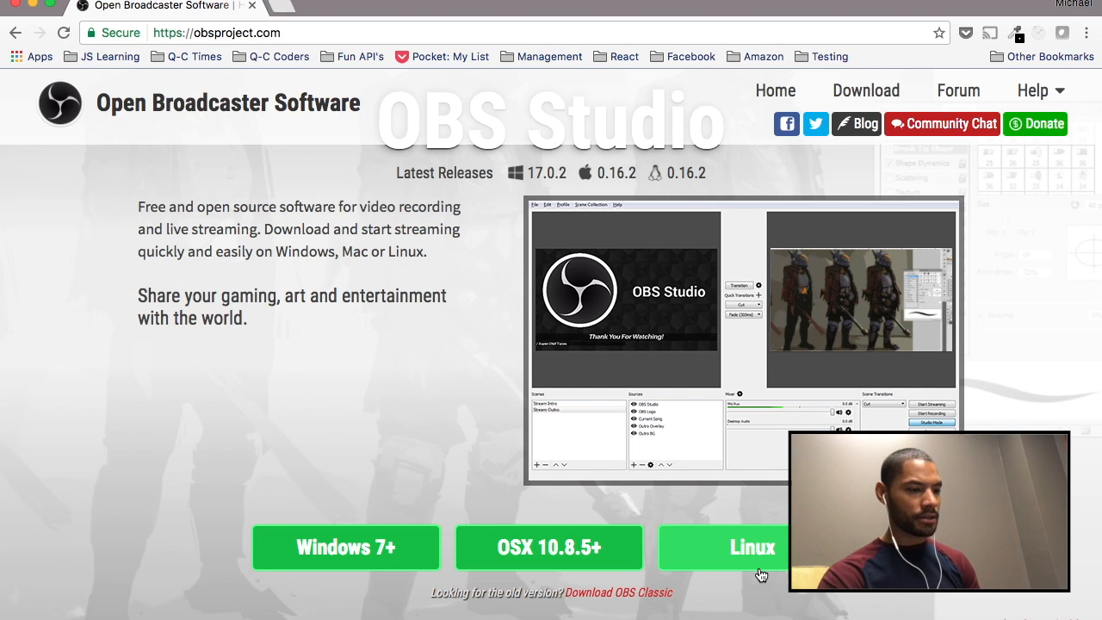
key("super+Tab")
key("super+Tab")
key("super+Tab")
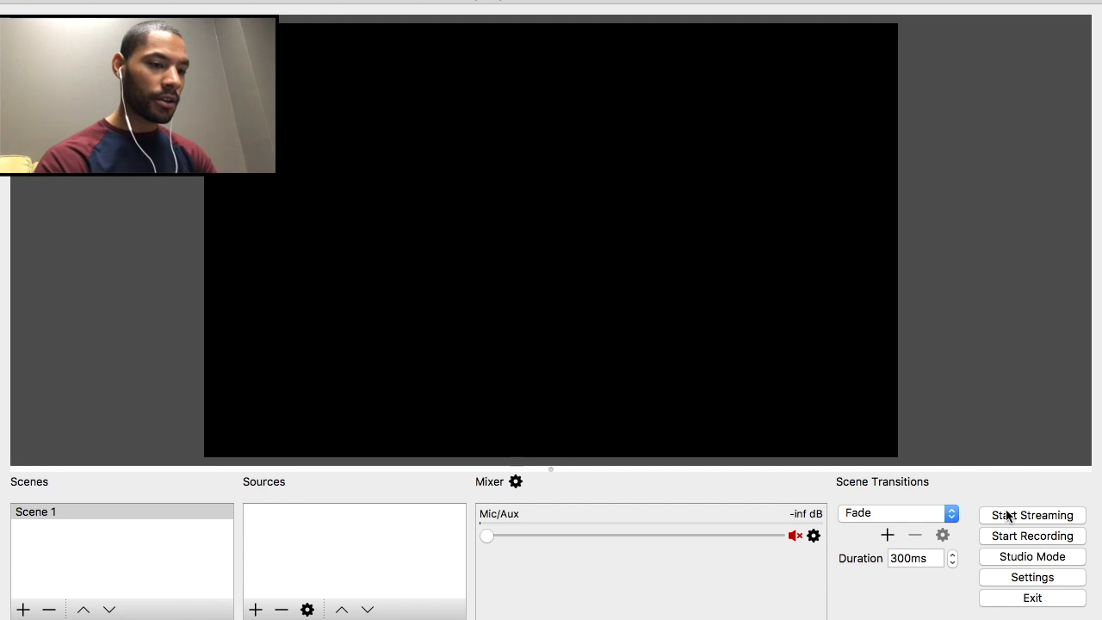
Turn on Studio Mode and rename Scene 1 as "me"
left_click(1015, 558)
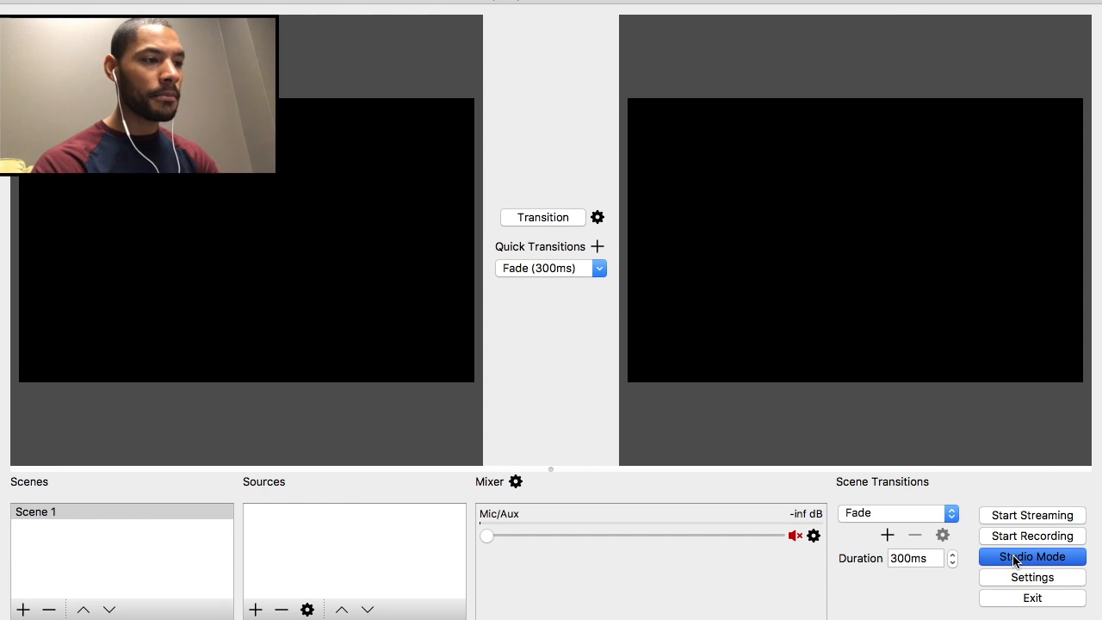
right_click(46, 513)
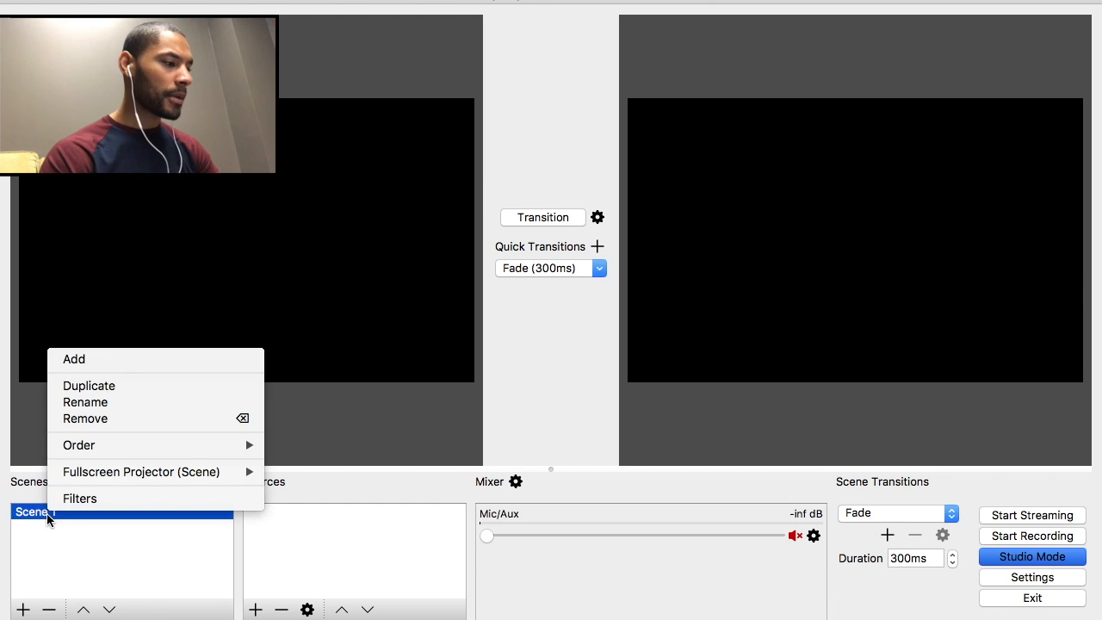
left_click(93, 402)
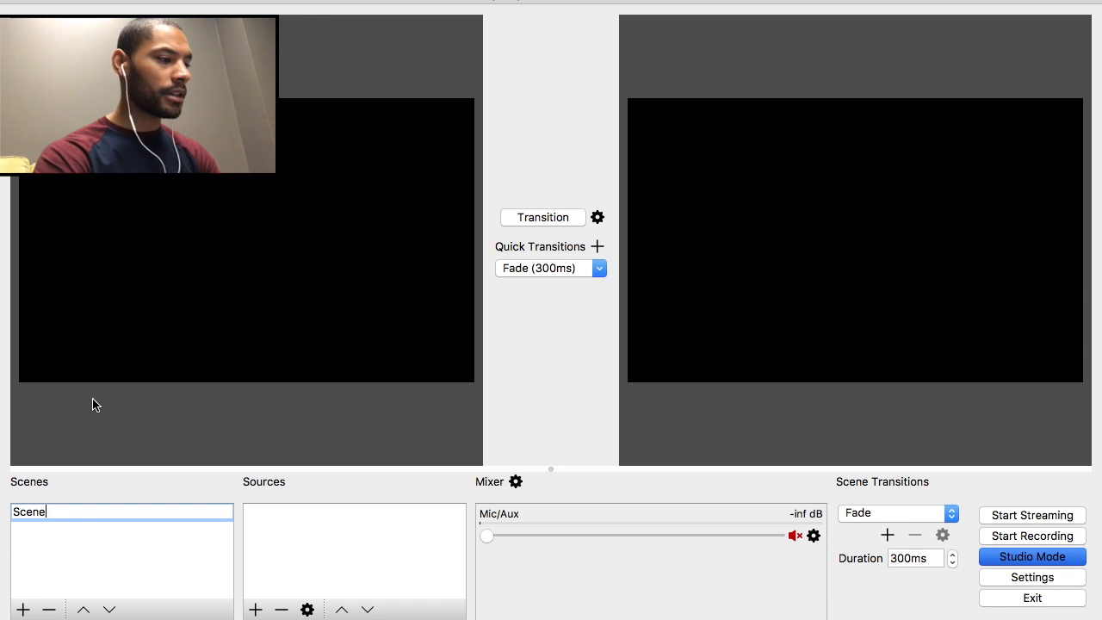
key("BackSpace")
key("BackSpace")
key("BackSpace")
key("Return")
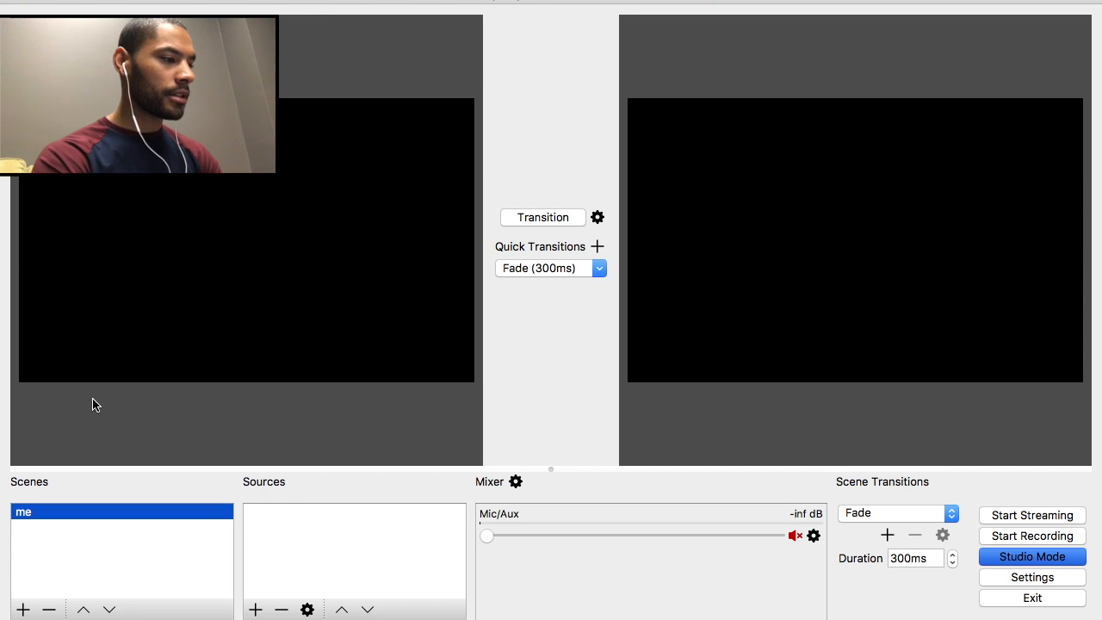
Add a new Video Capture Device source named "webcam" to the scene
left_click(262, 286)
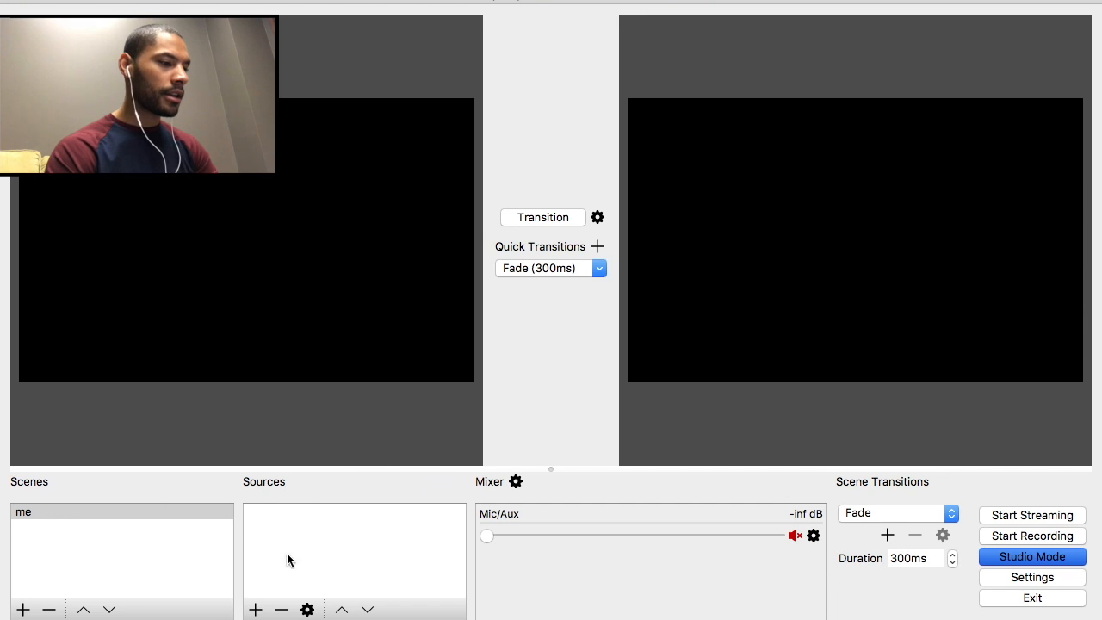
left_click(255, 610)
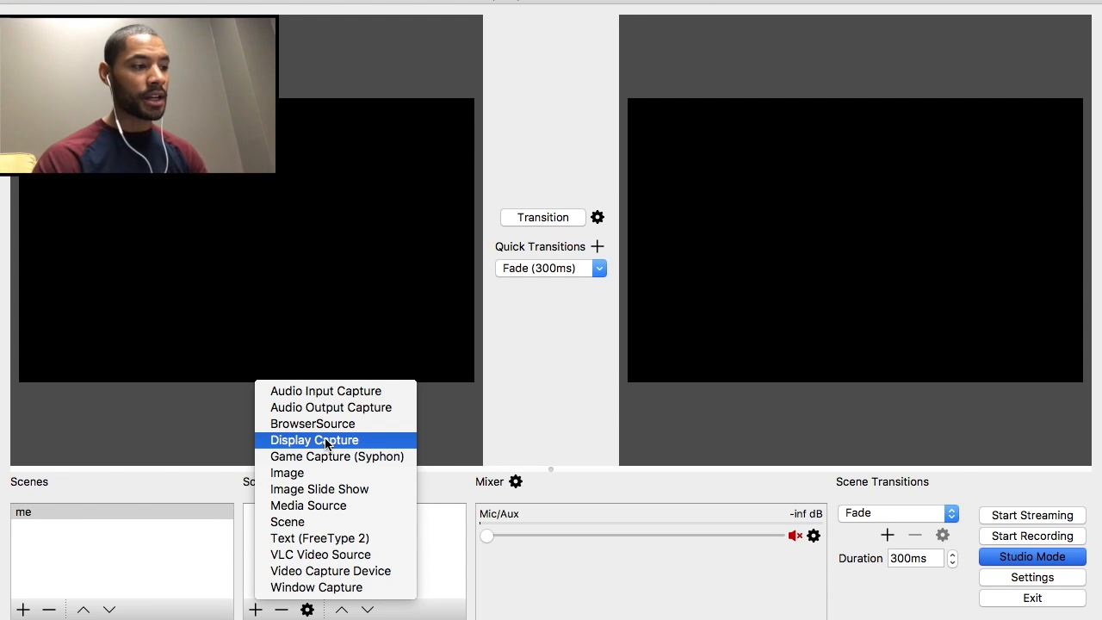
left_click(327, 572)
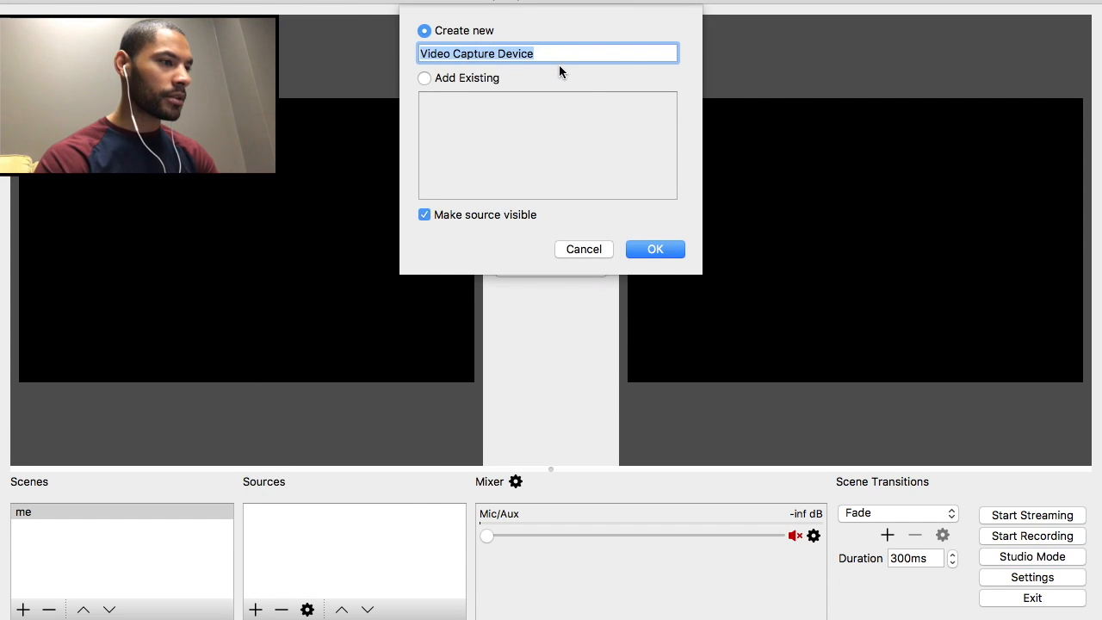
type("webcam")
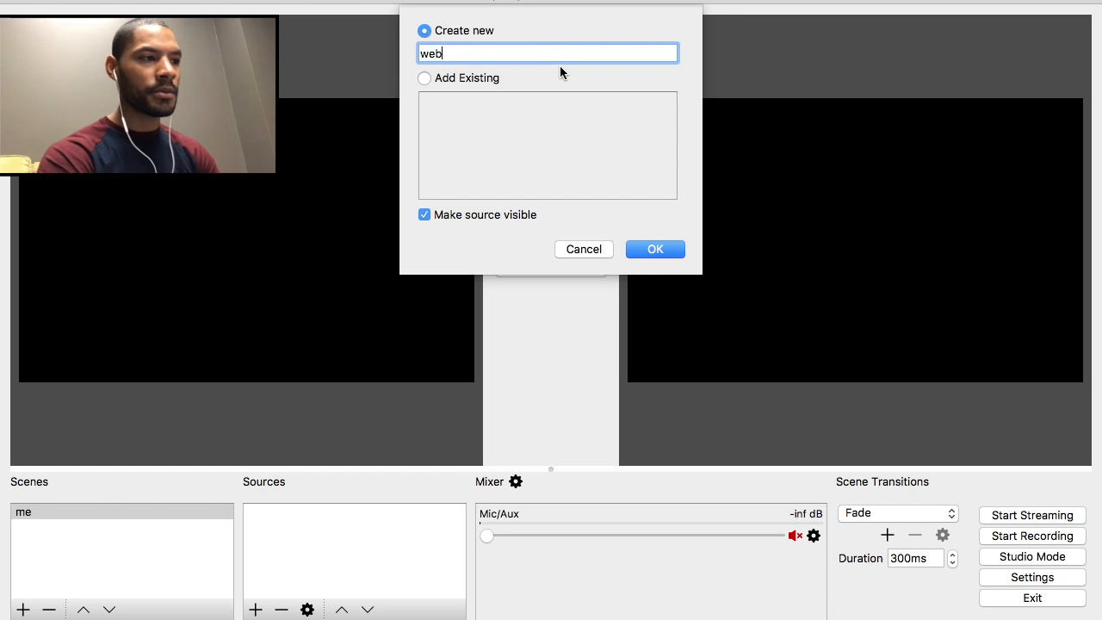
key("Return")
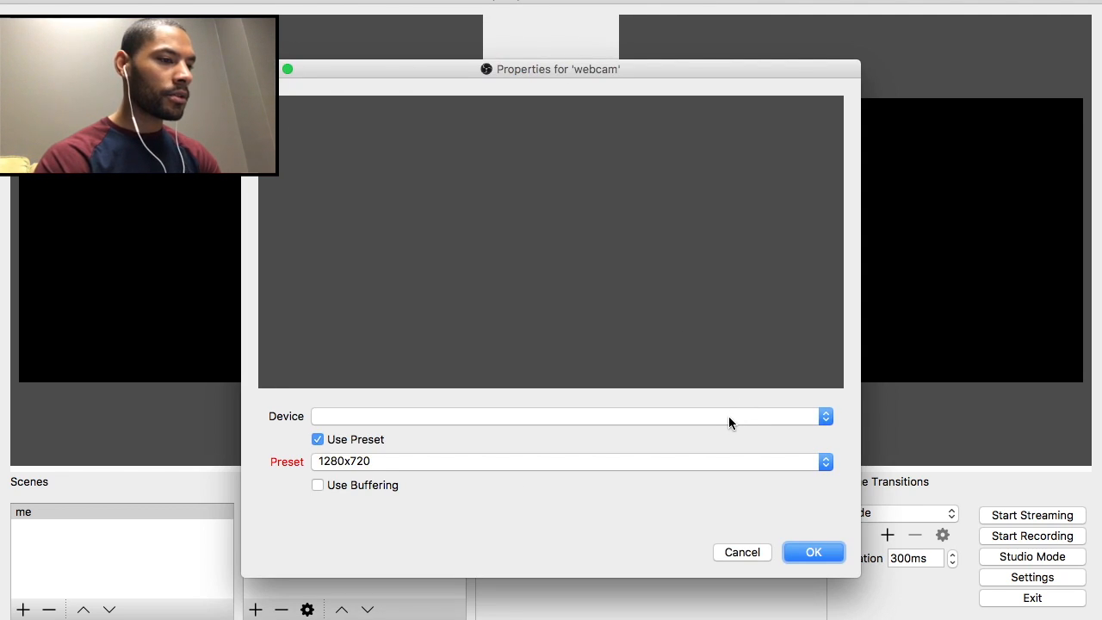
Set the webcam source's device to FaceTime HD Camera (Built-in) and transition the preview to the program output
left_click(729, 416)
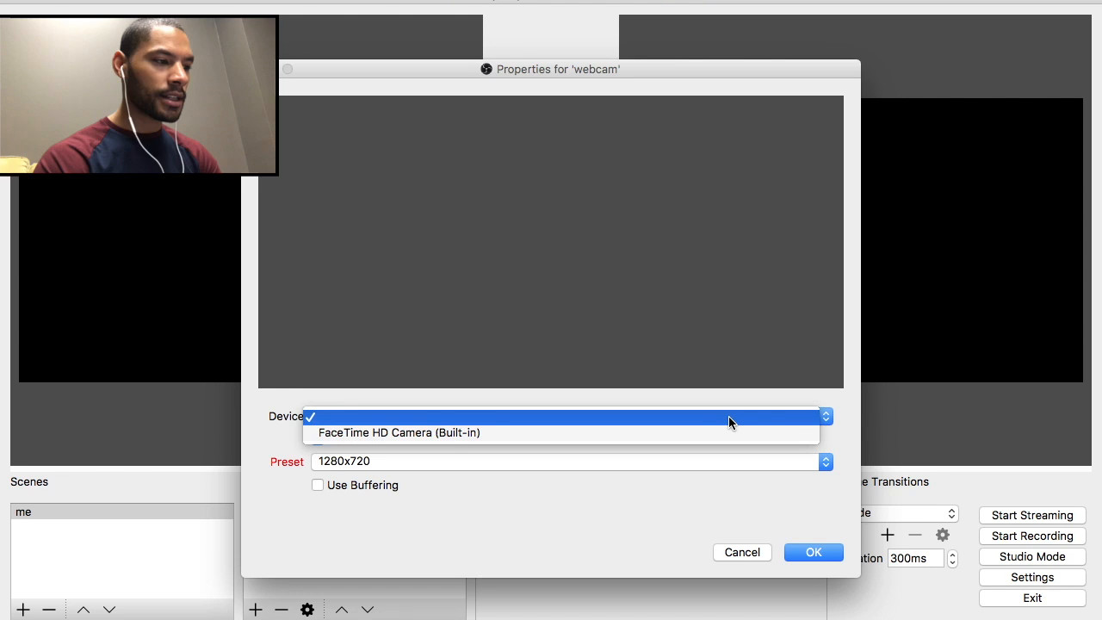
left_click(442, 433)
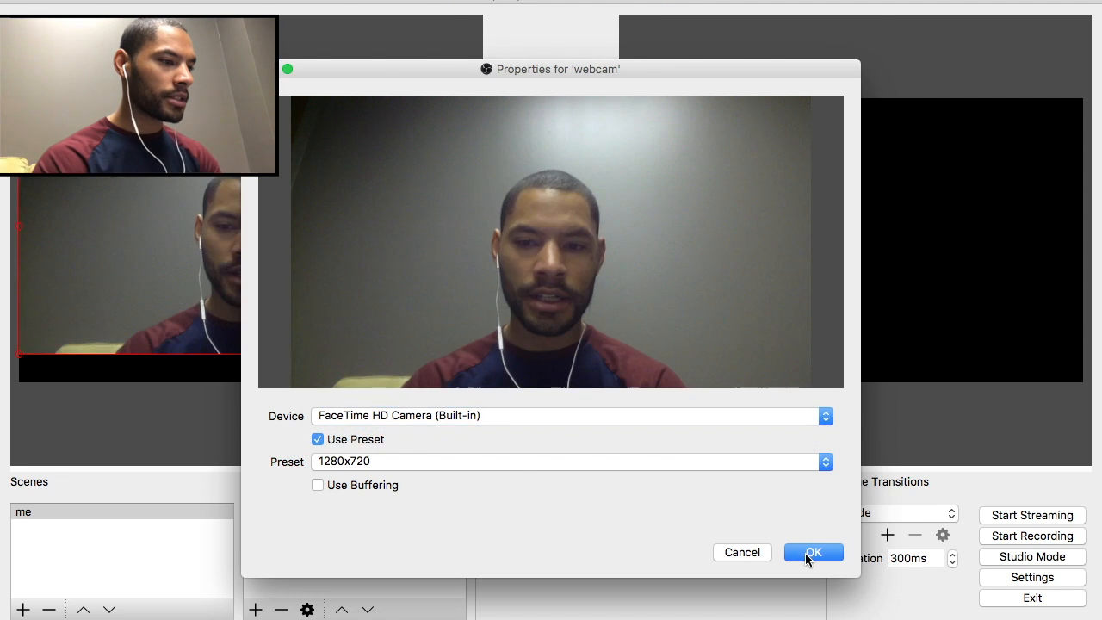
left_click(807, 556)
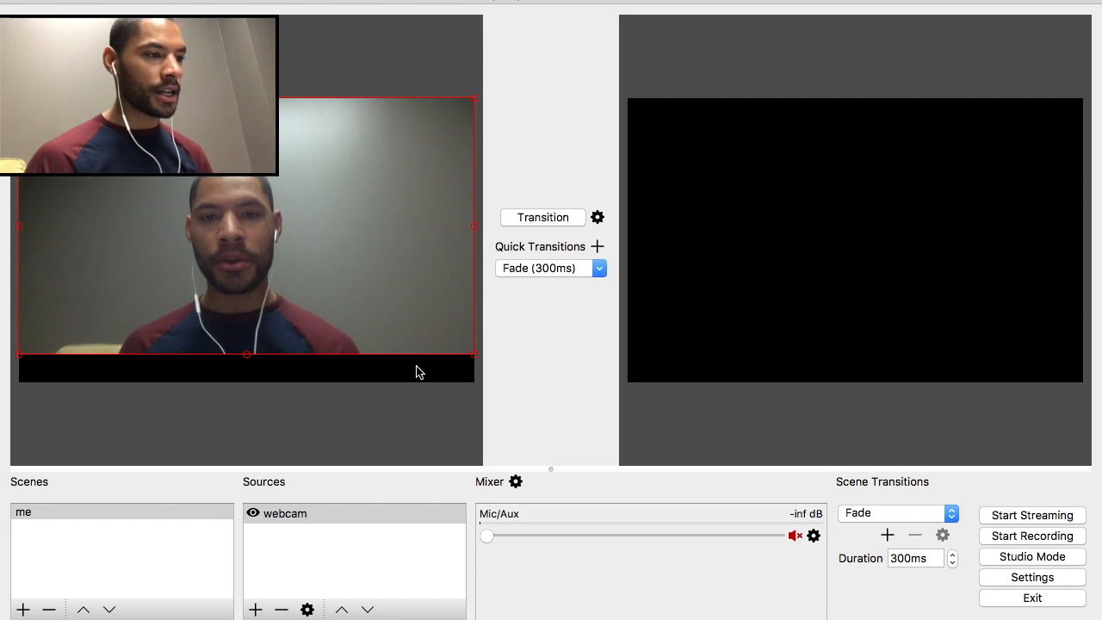
left_click(533, 218)
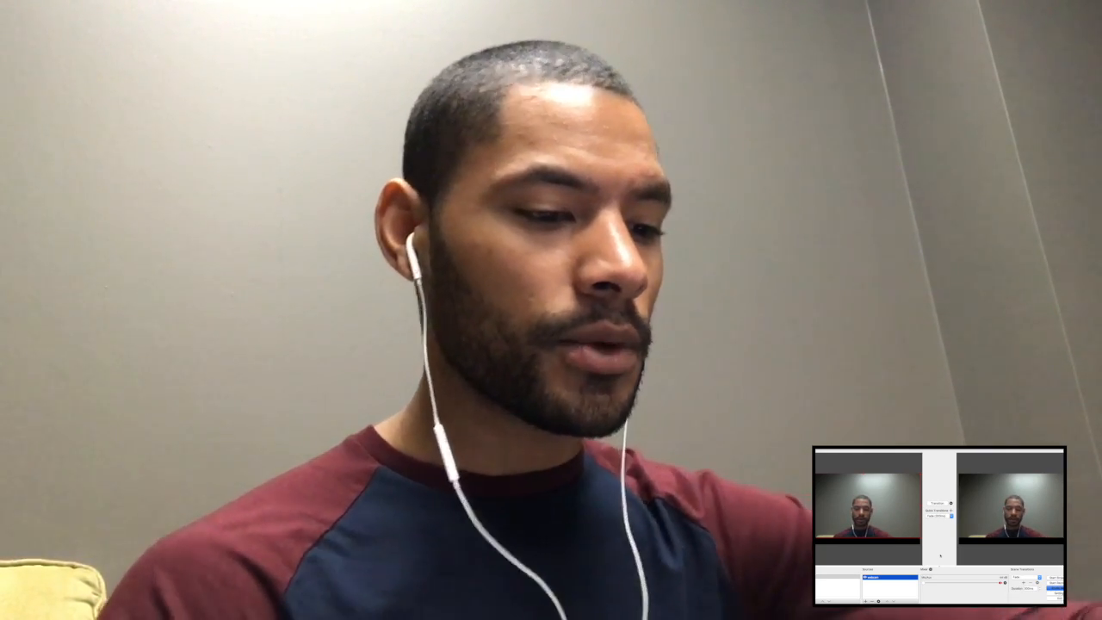
Switch to Terminal, enlarge its text and start a mkdir command at the Desktop prompt
key("super+Tab")
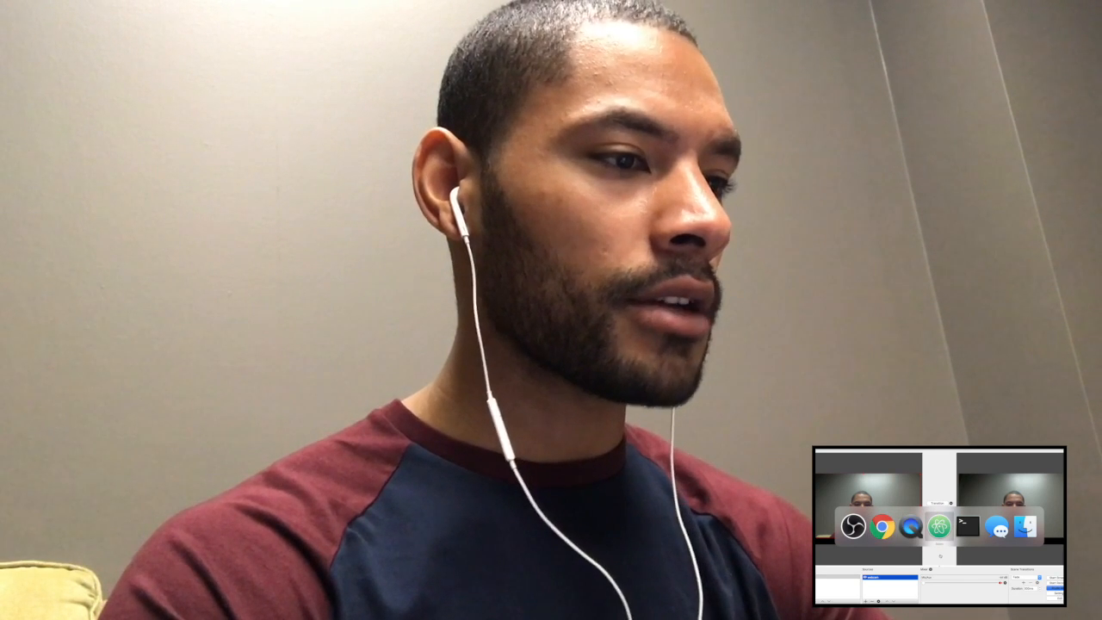
key("super+Tab")
key("super+Tab")
key("super+Tab")
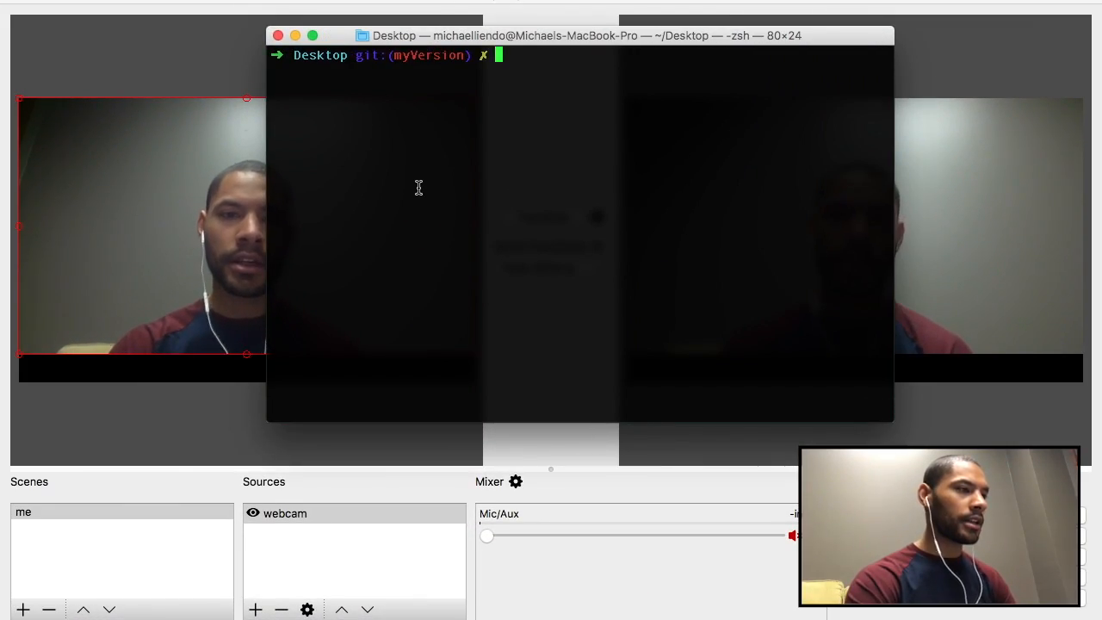
key("super+plus")
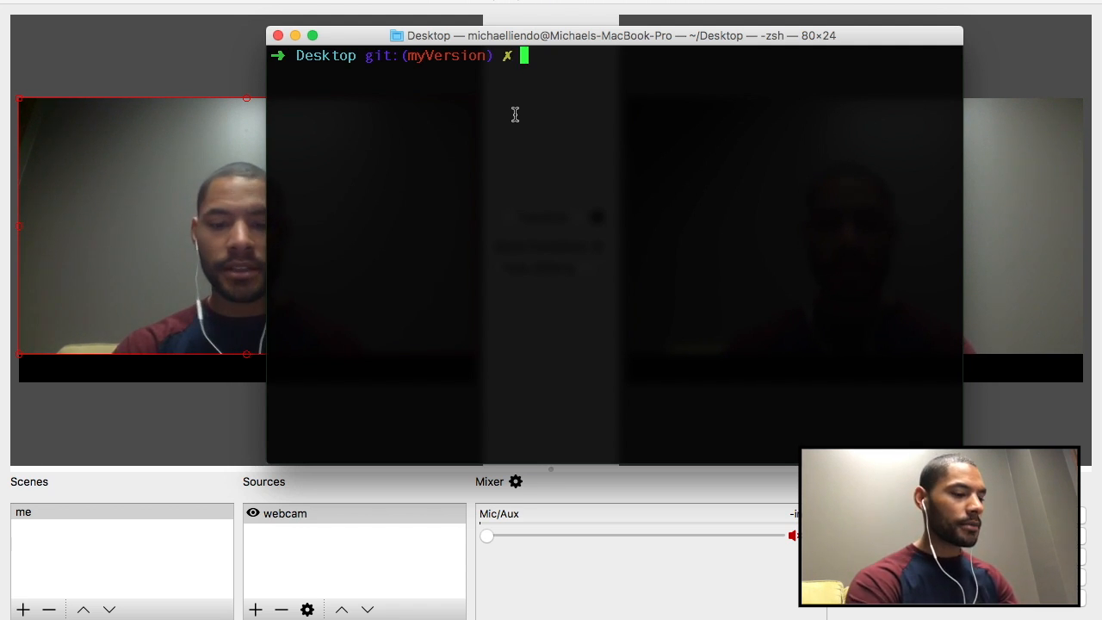
type("mkdir")
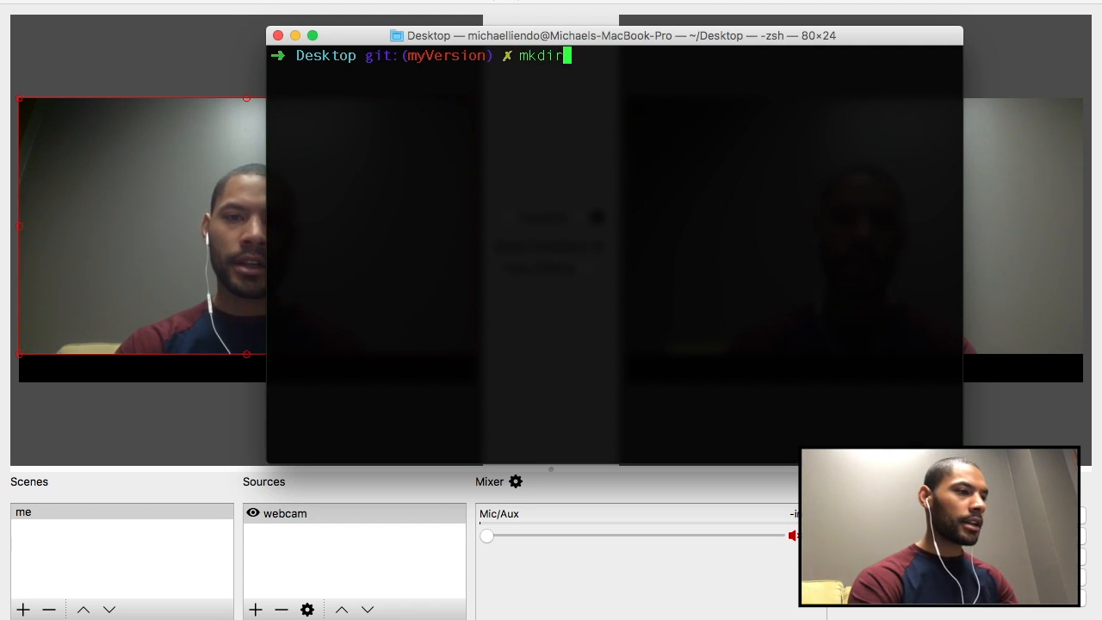
Switch back to OBS and remove the "me" scene
left_click(221, 49)
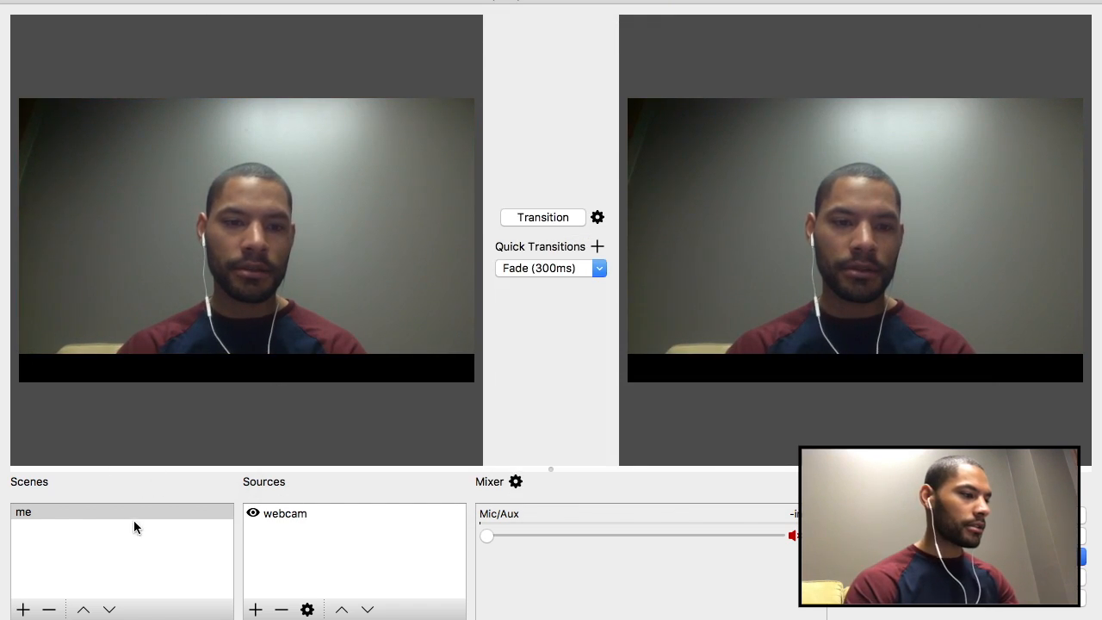
left_click(67, 513)
left_click(49, 609)
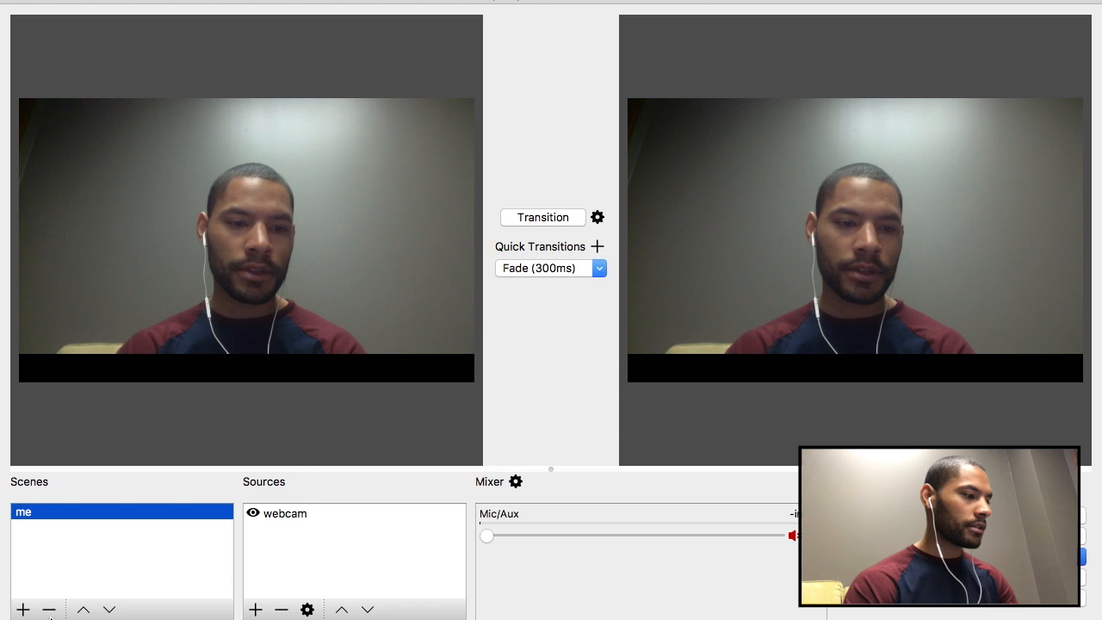
left_click(652, 342)
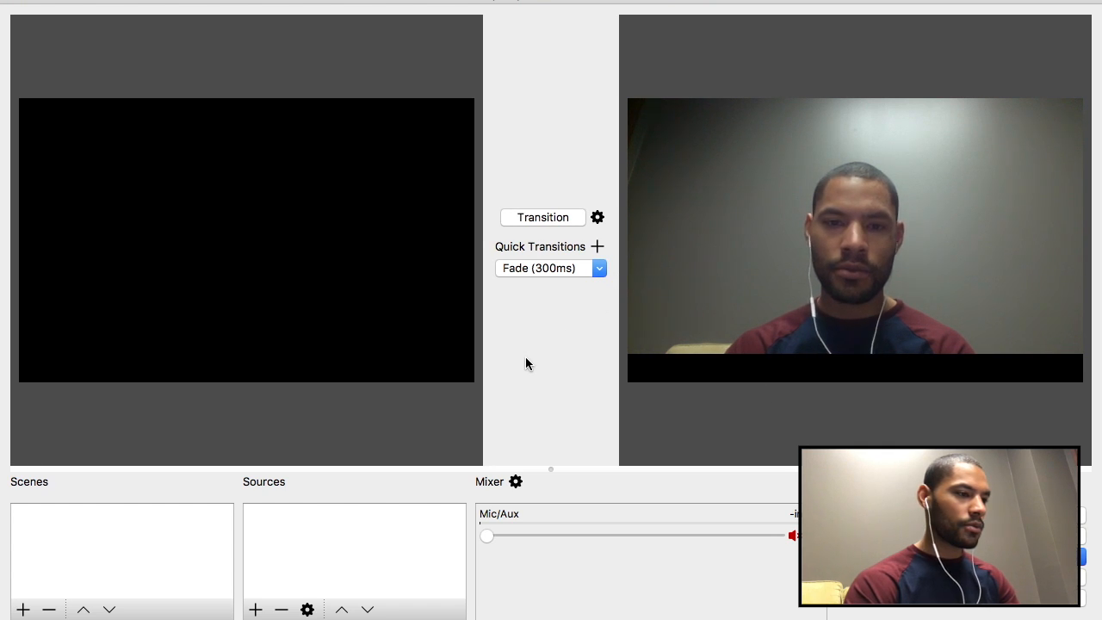
Return to Terminal and complete the command as mkdir testFB && cd testFB to create and enter the folder
key("super+Tab")
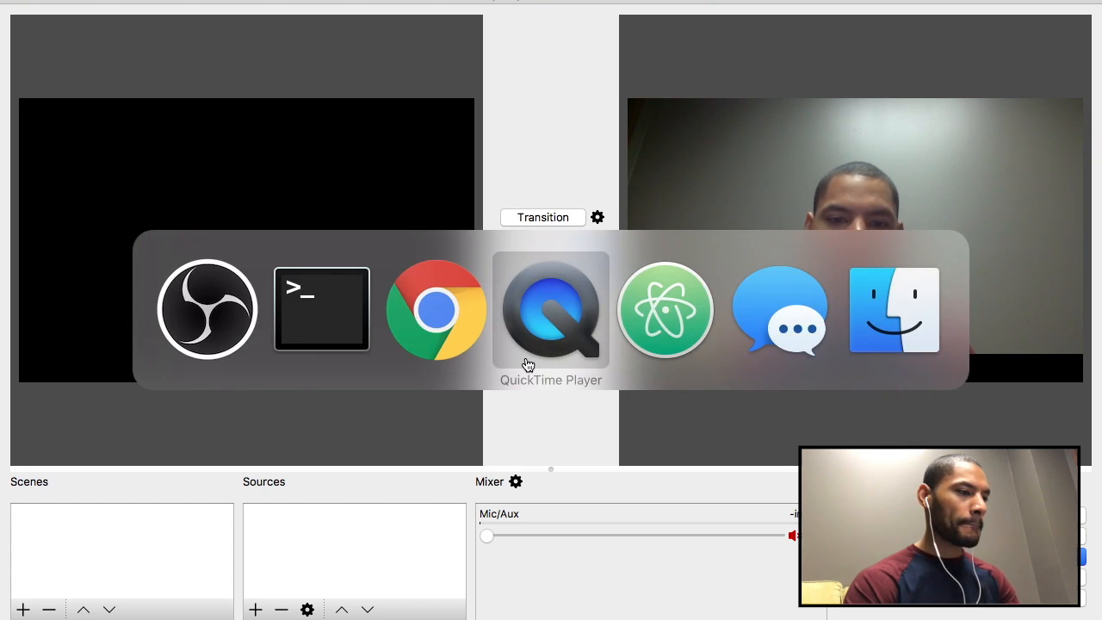
key("Down")
key("super+Tab")
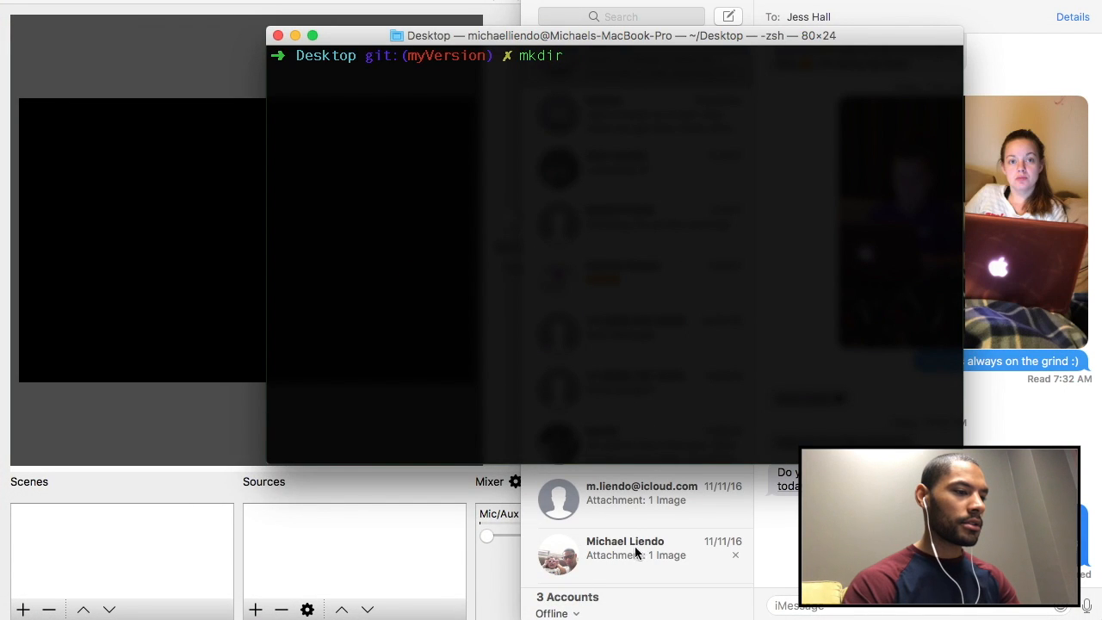
left_click(532, 0)
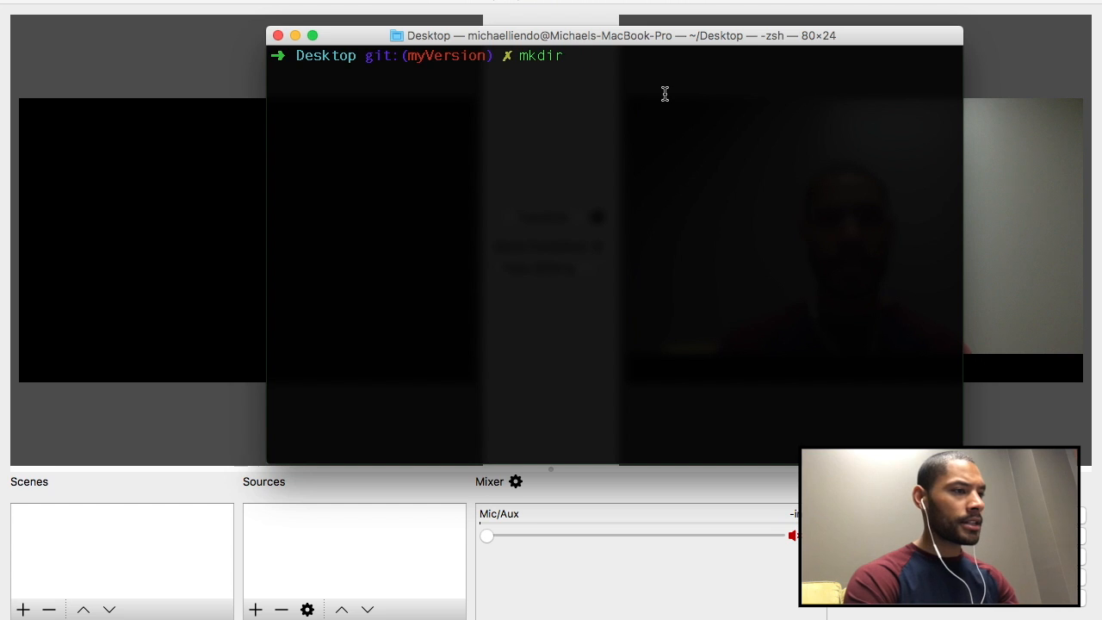
type("test")
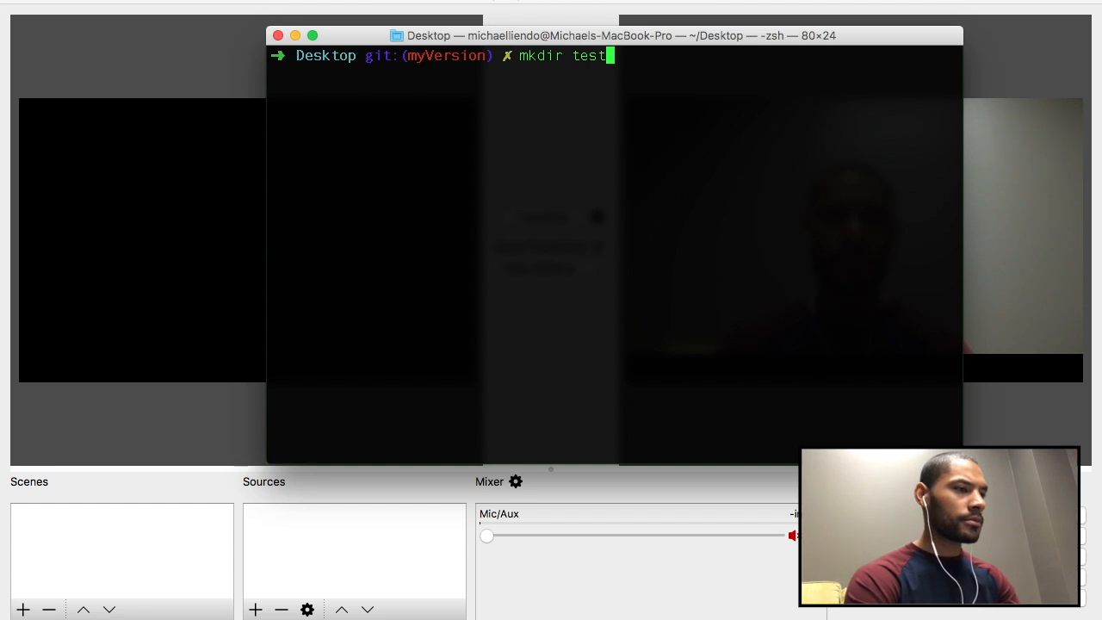
type("FB")
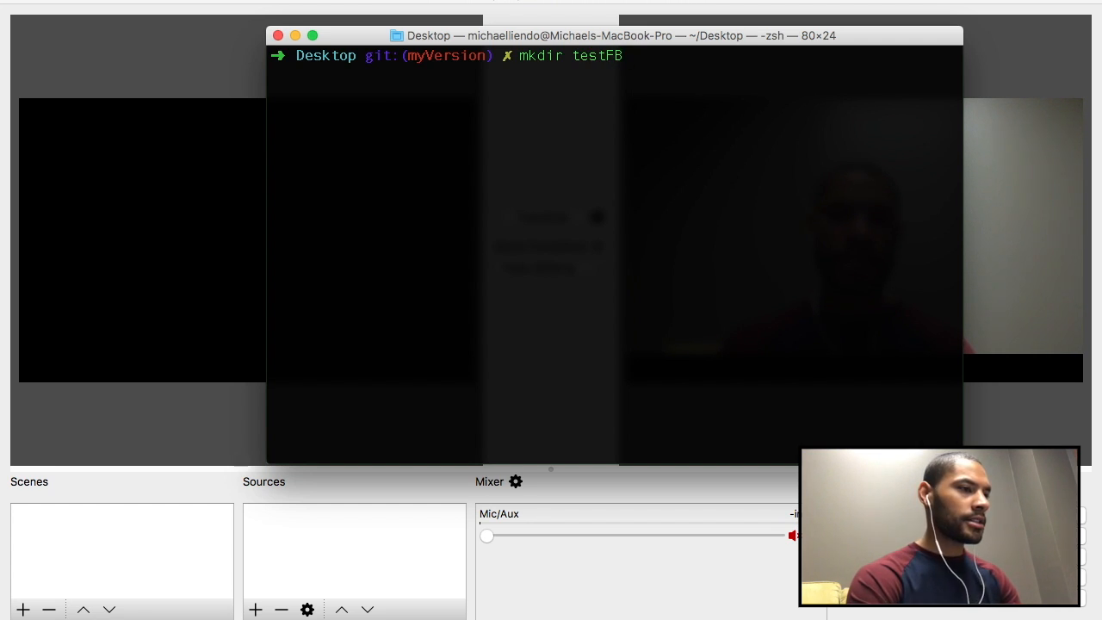
type(" && cd testFB")
key("Return")
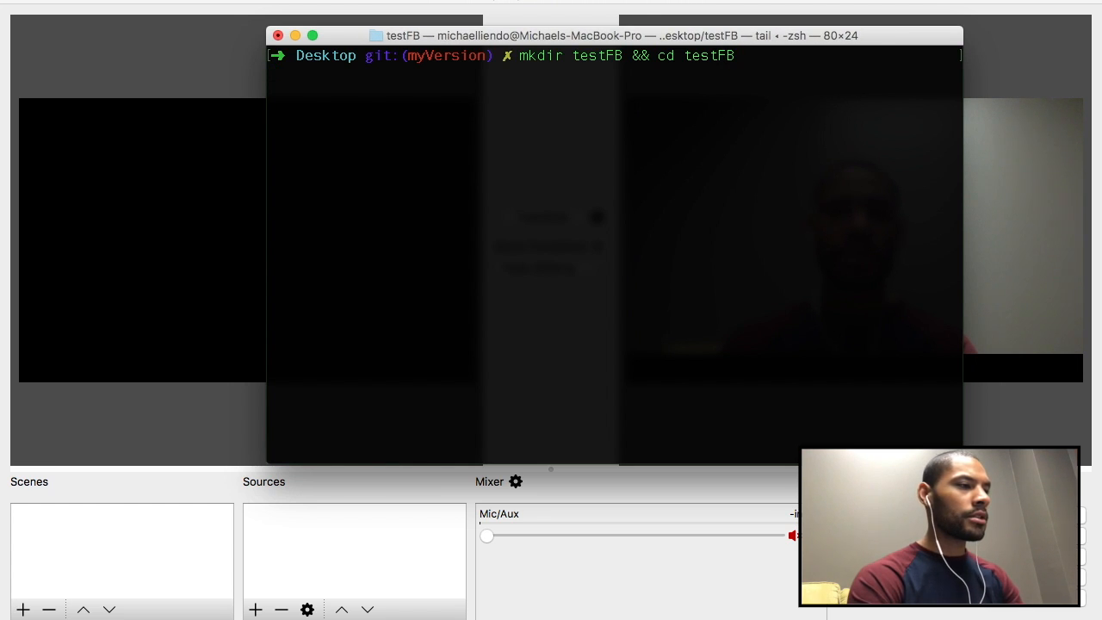
Create an index.html file with touch and open the current folder in Atom
type("touch index.html")
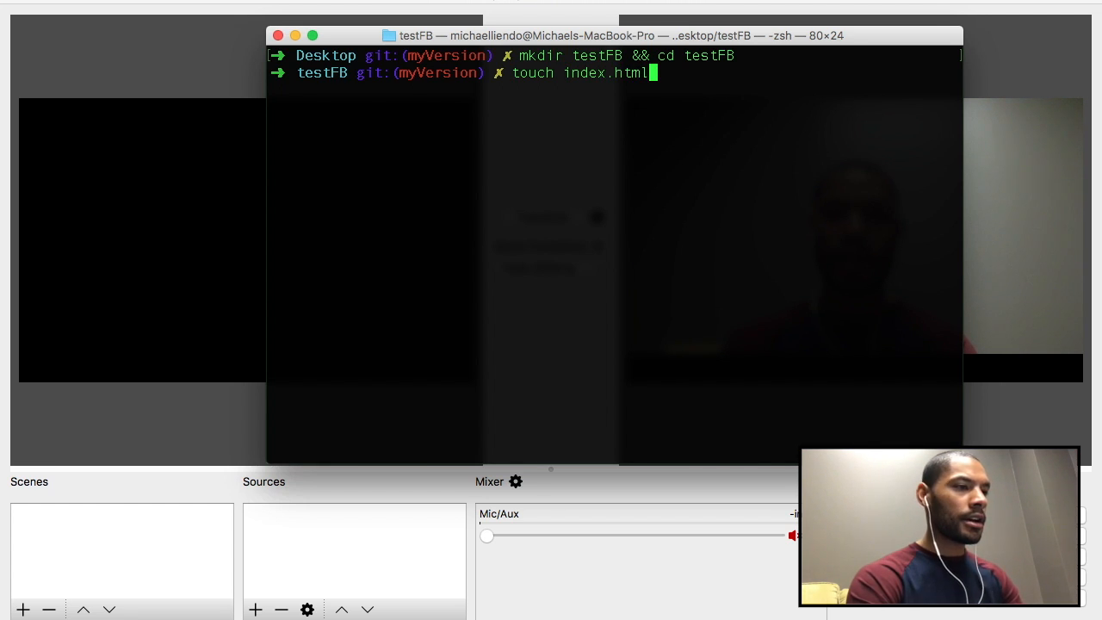
key("Return")
type("atom .")
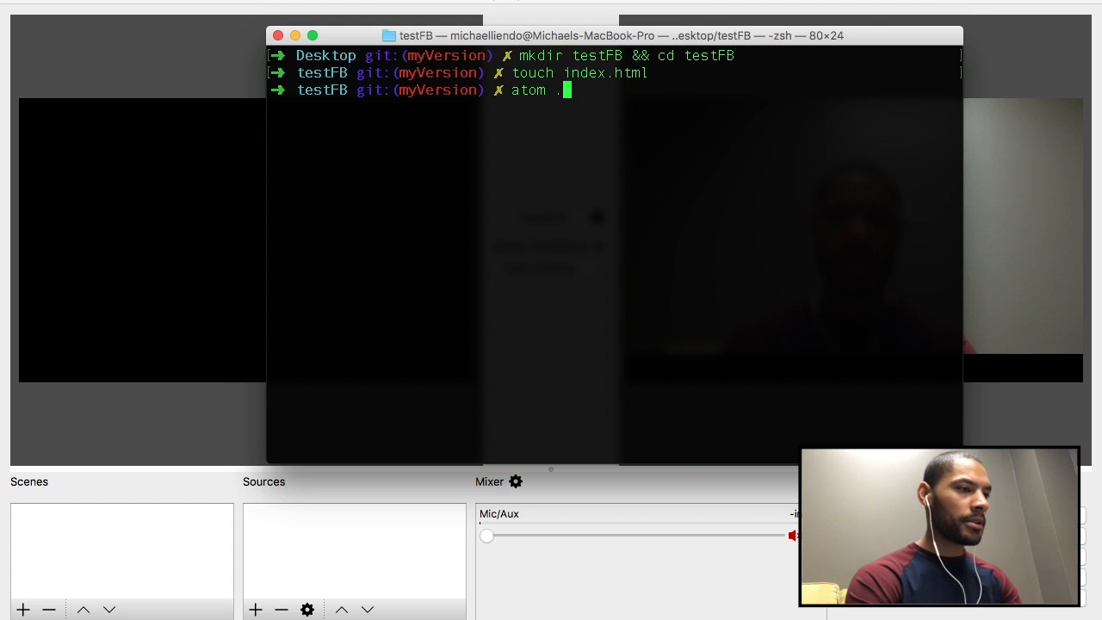
key("Return")
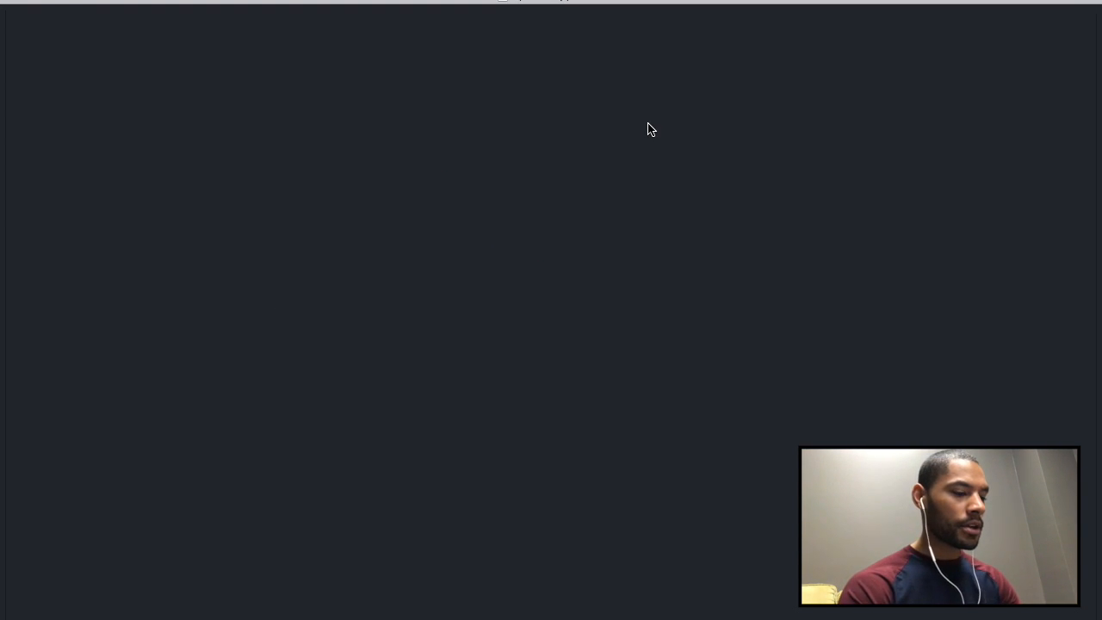
Open index.html from the testFB project and expand the html snippet into a basic page skeleton
left_click(76, 54)
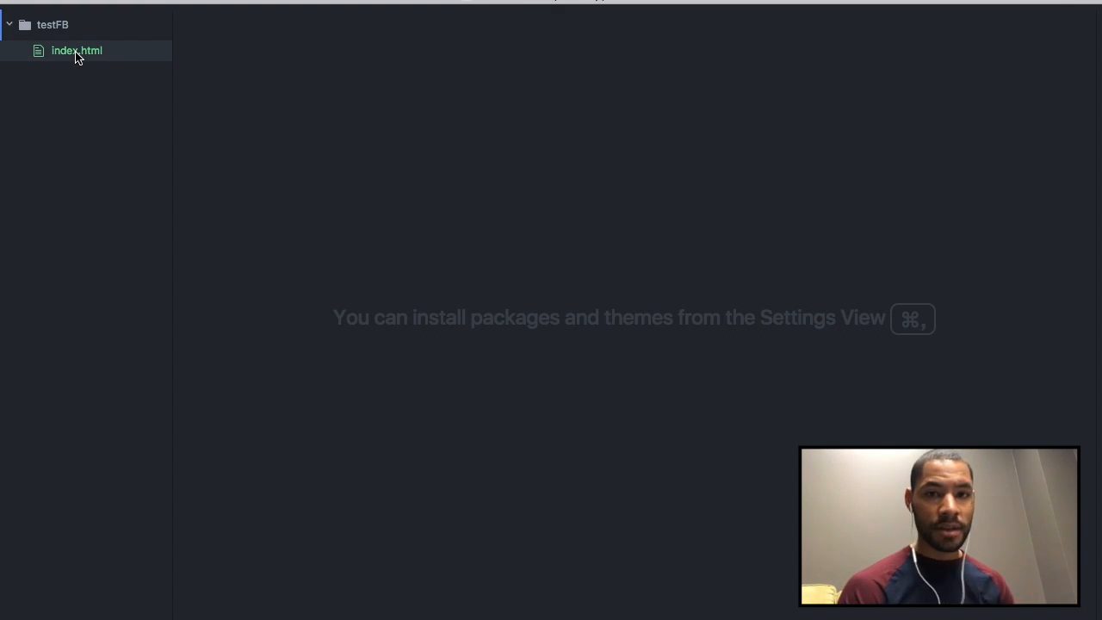
left_click(76, 54)
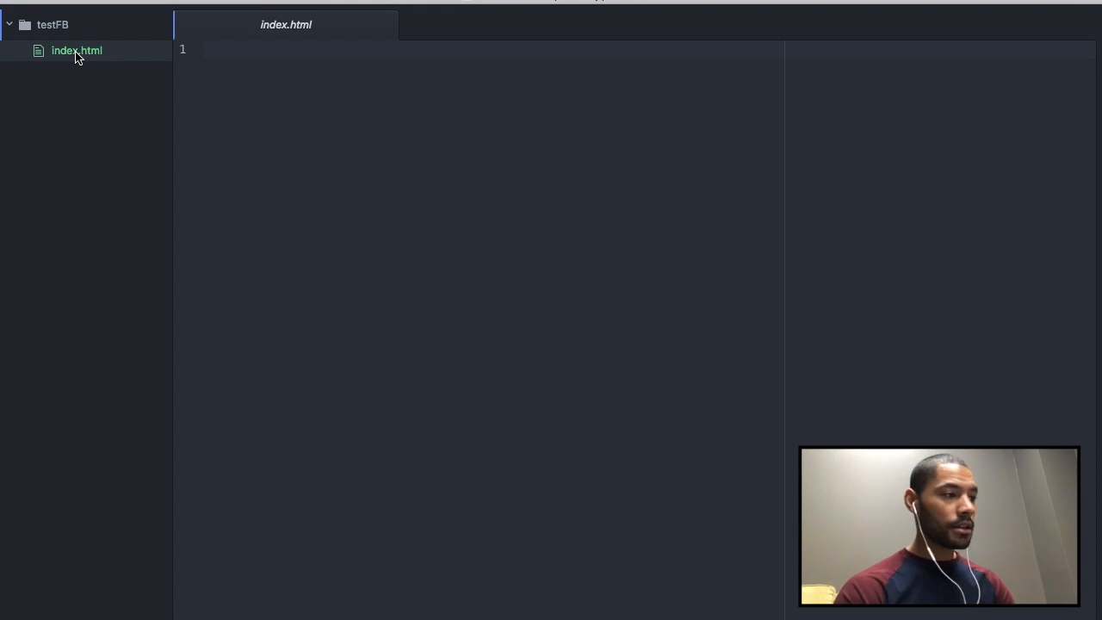
left_click(276, 125)
type("html")
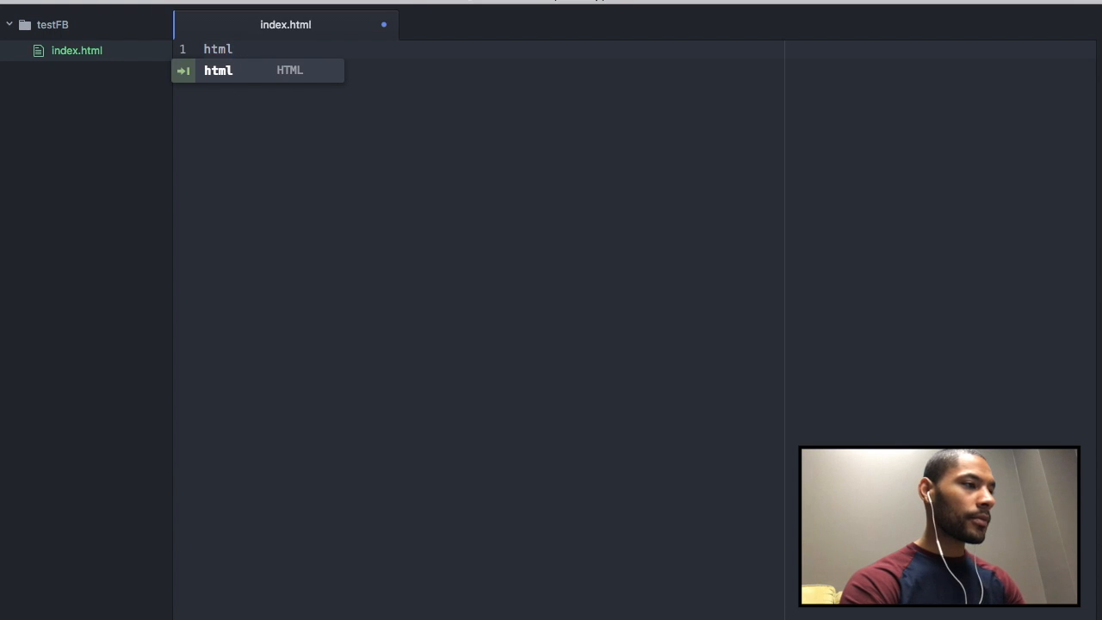
key("Tab")
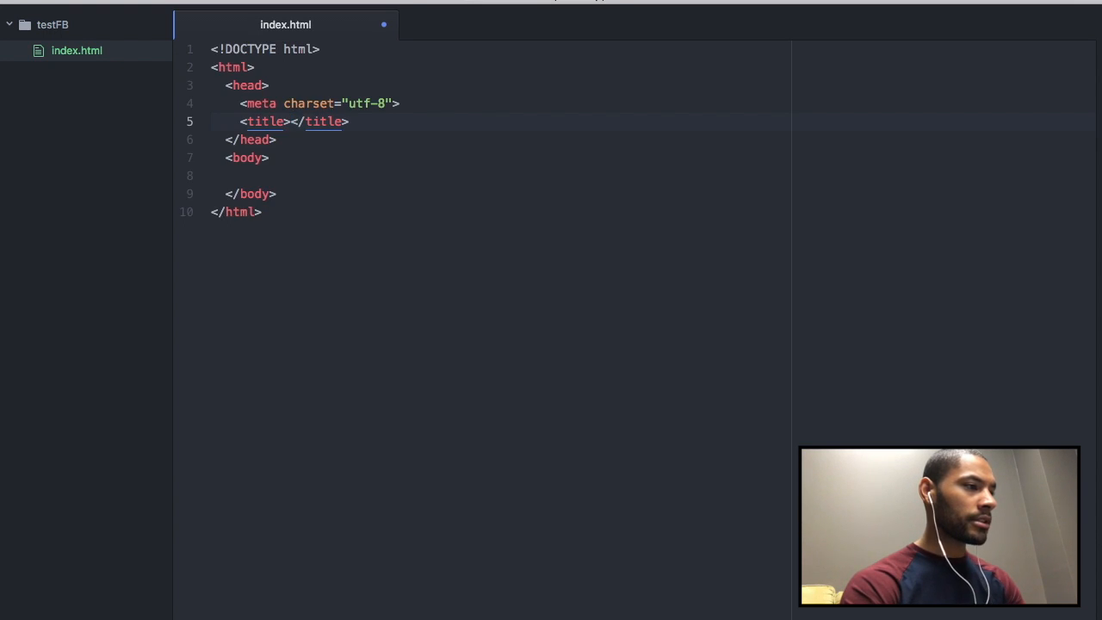
Add an empty div element with opening and closing tags inside the body of index.html
key("Down")
key("Down")
key("Down")
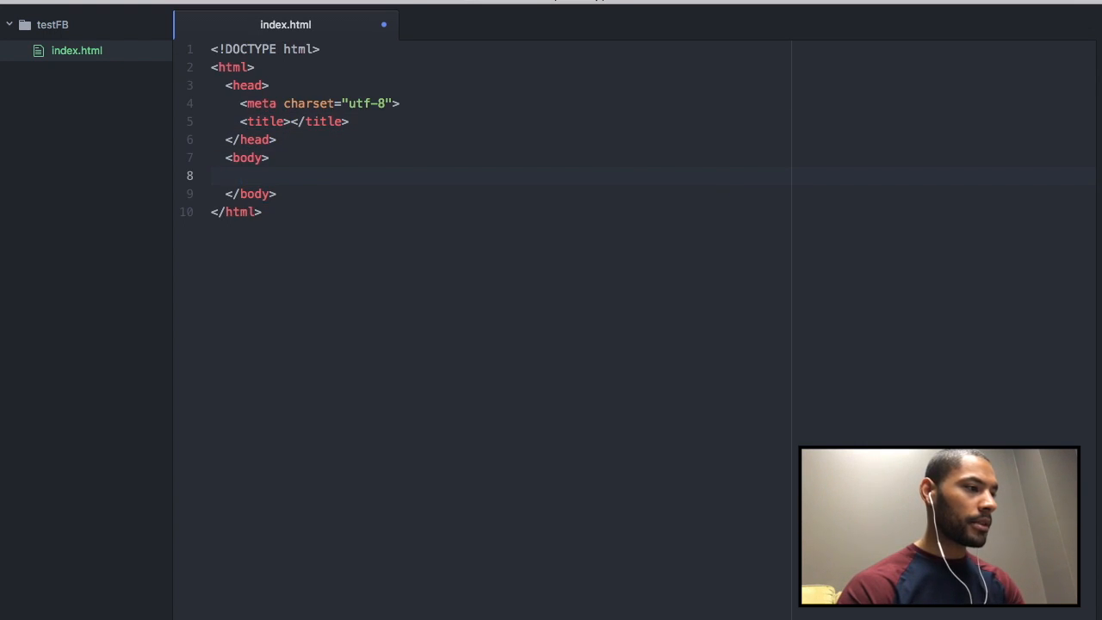
type("H")
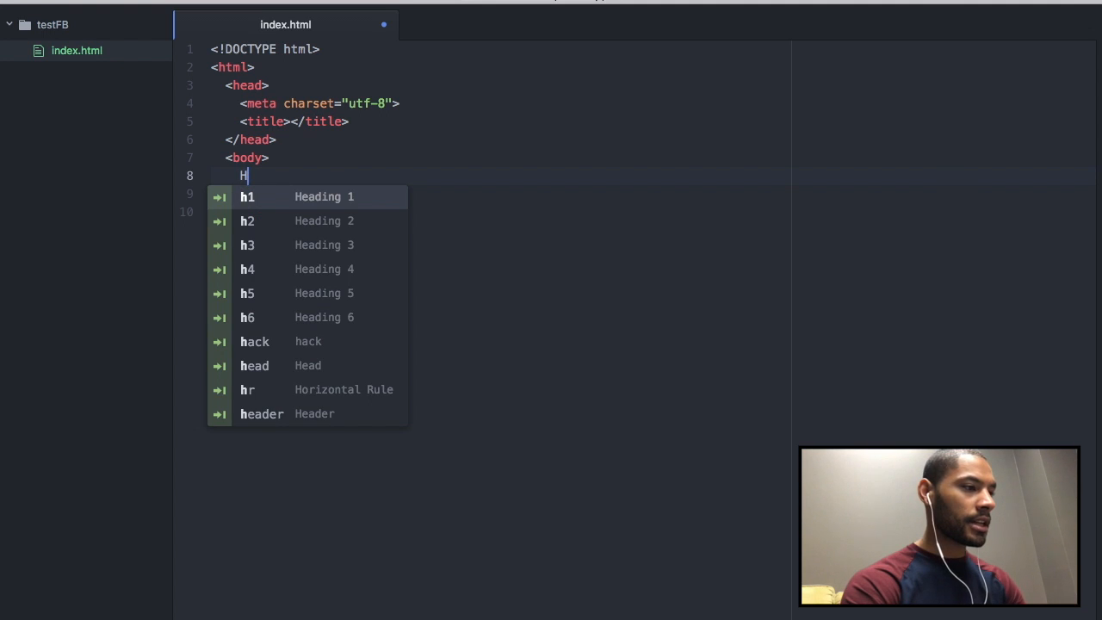
key("BackSpace")
type("div")
key("Tab")
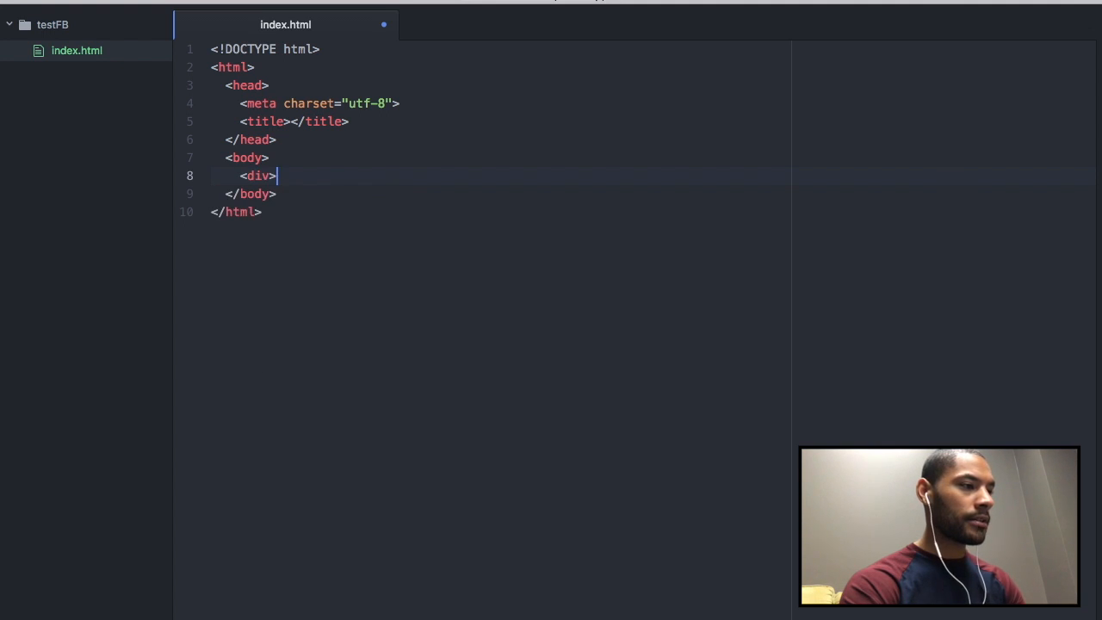
type("</dvi>")
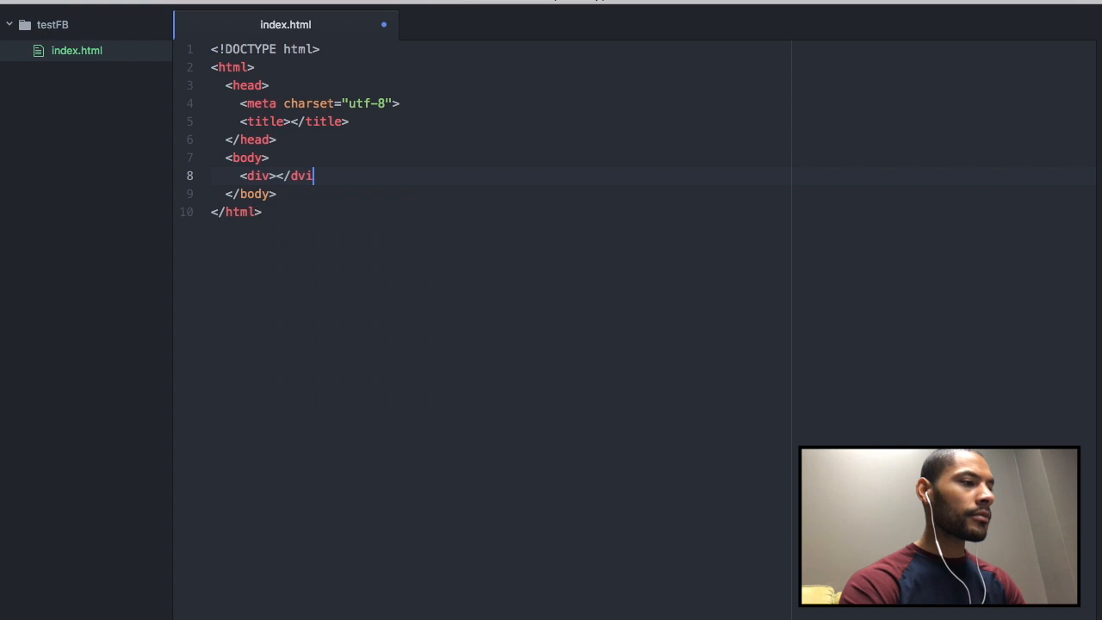
key("BackSpace")
key("BackSpace")
key("BackSpace")
type("iv>")
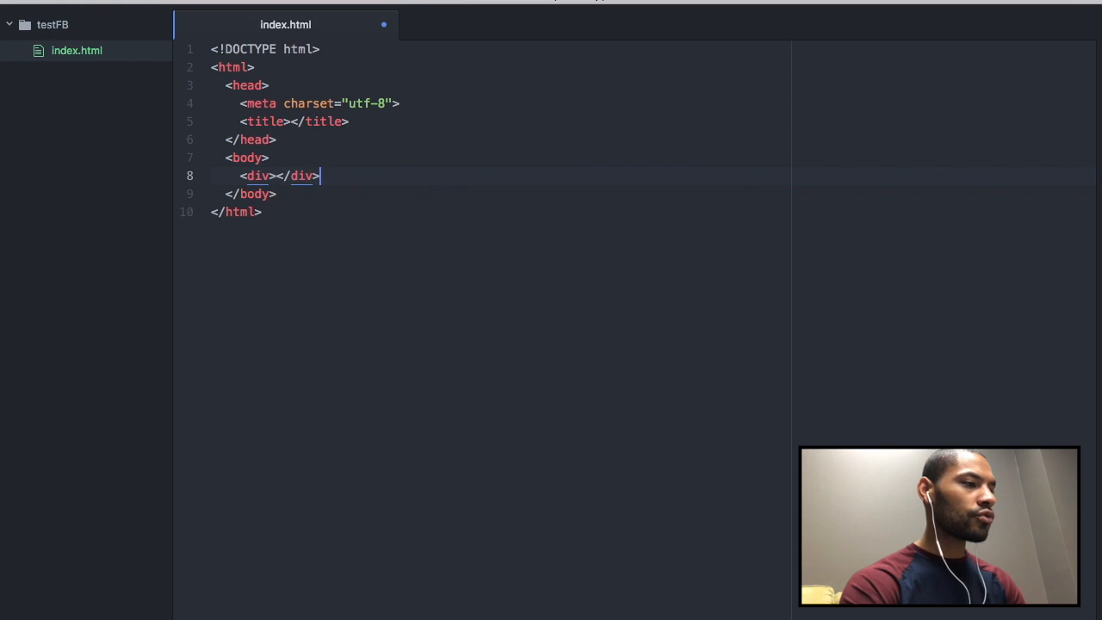
Fill the div with the text "Hello from the Q-C Times" and save index.html
type("Hello from the Q")
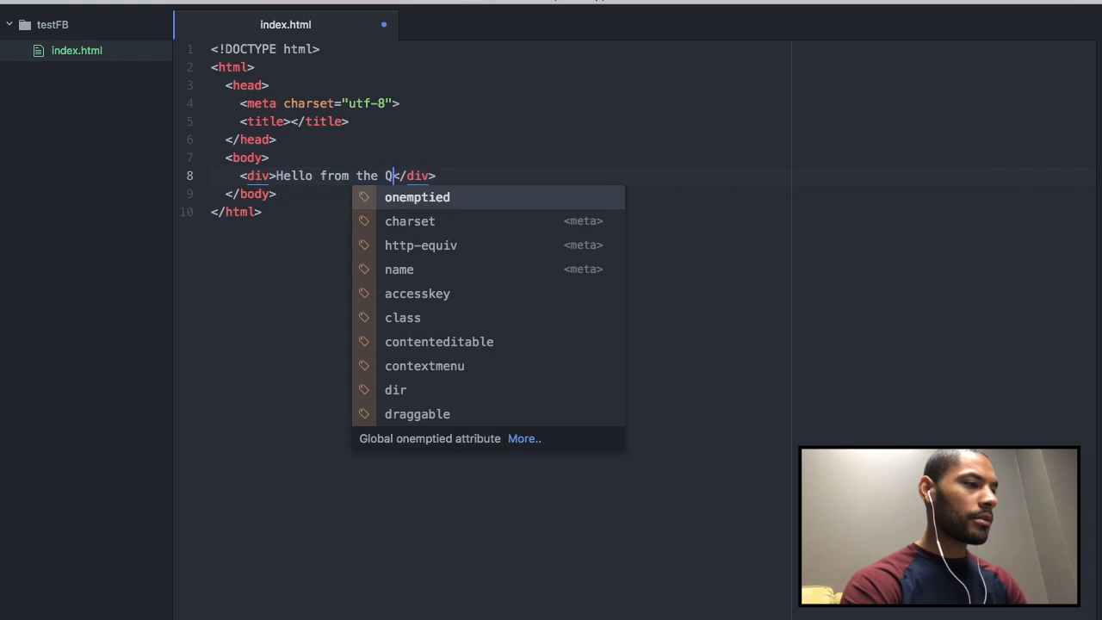
type("-C Times")
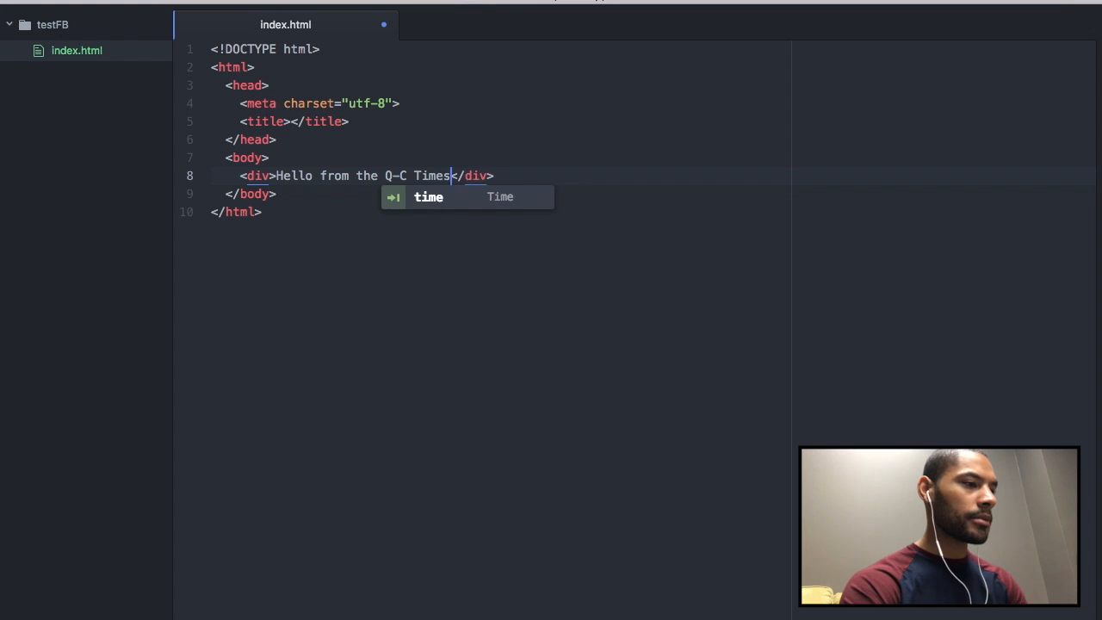
key("Escape")
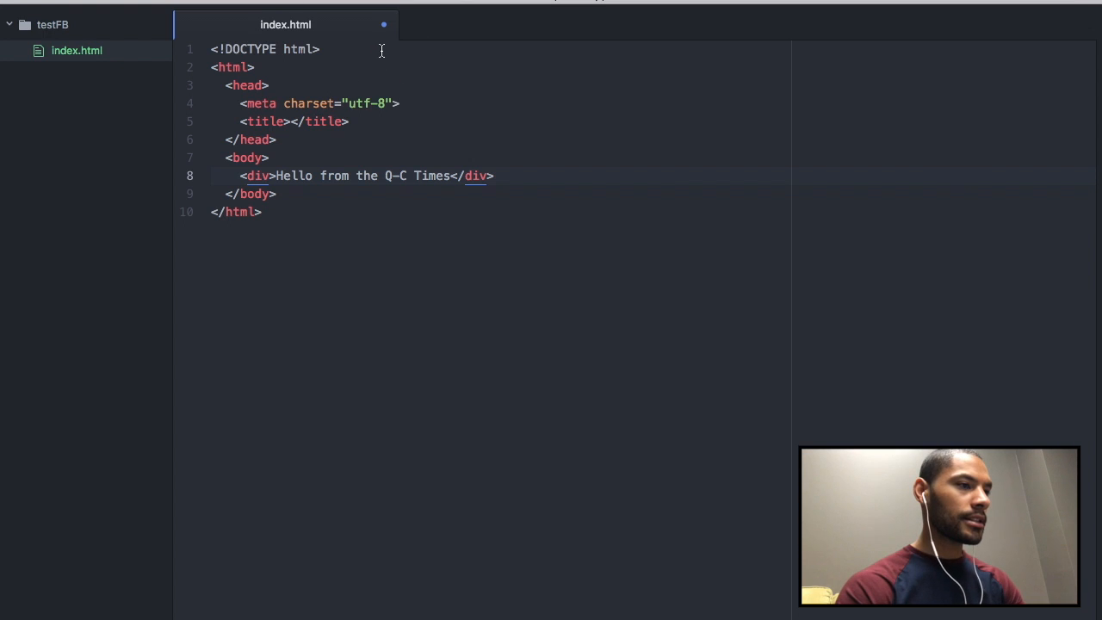
key("super+s")
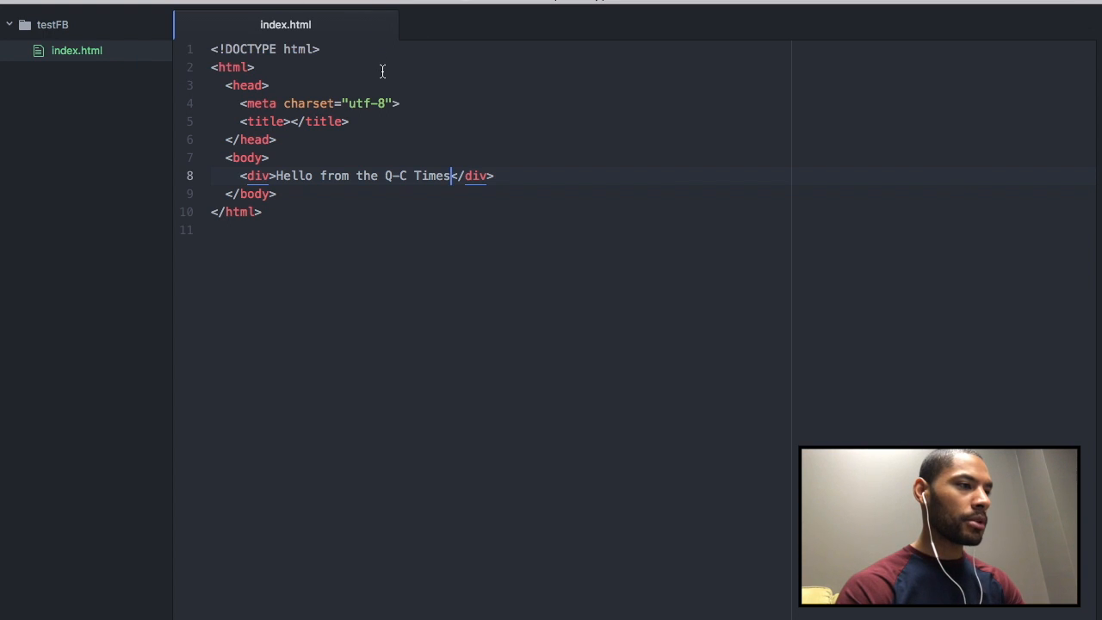
Switch to OBS and create a new scene named html
key("super+Tab")
key("super+Tab")
key("super+Tab")
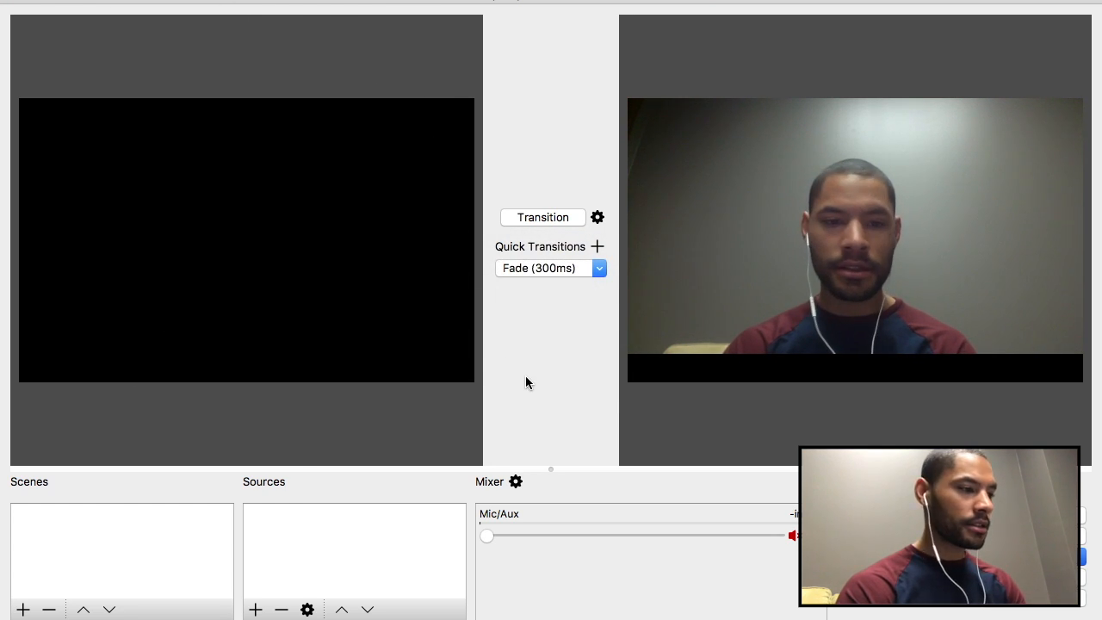
left_click(24, 609)
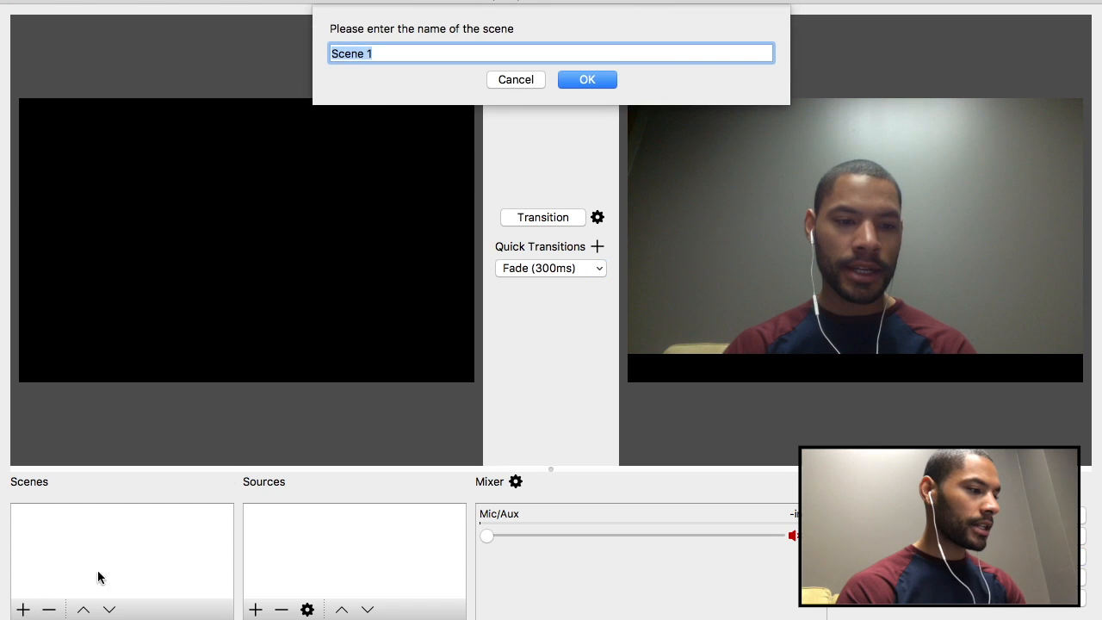
type("html")
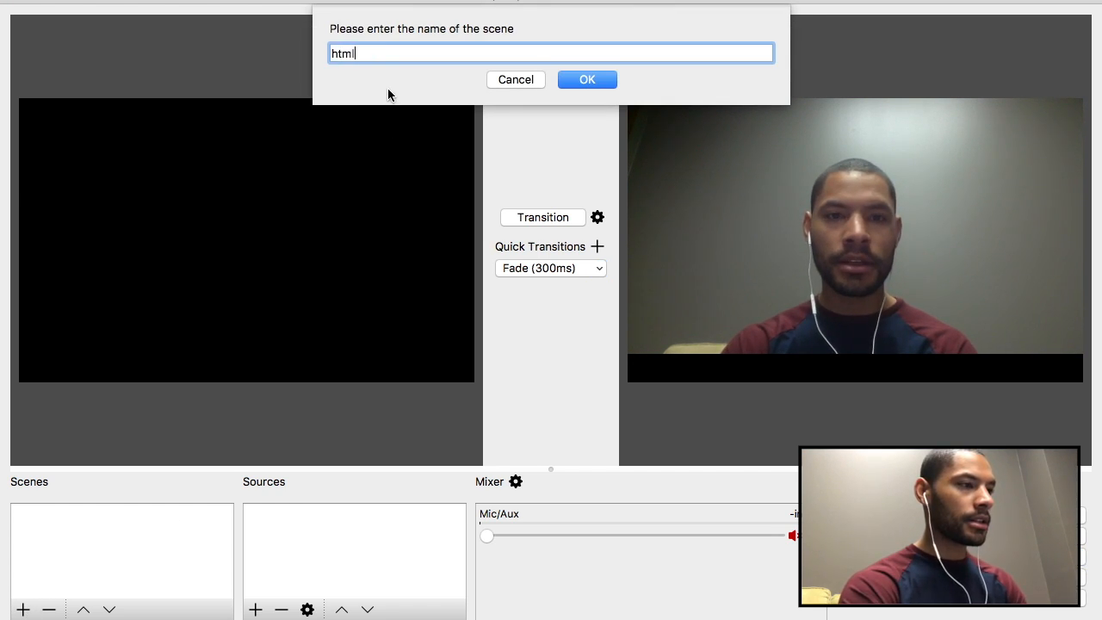
key("Return")
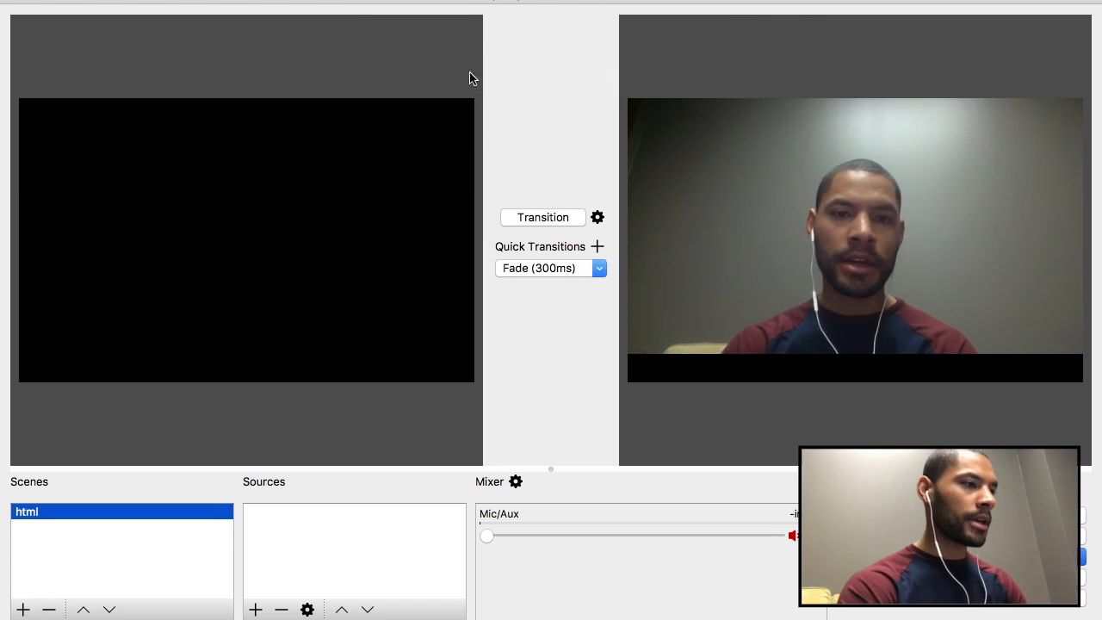
Add a new BrowserSource to the html scene and set it to use a local file
left_click(256, 610)
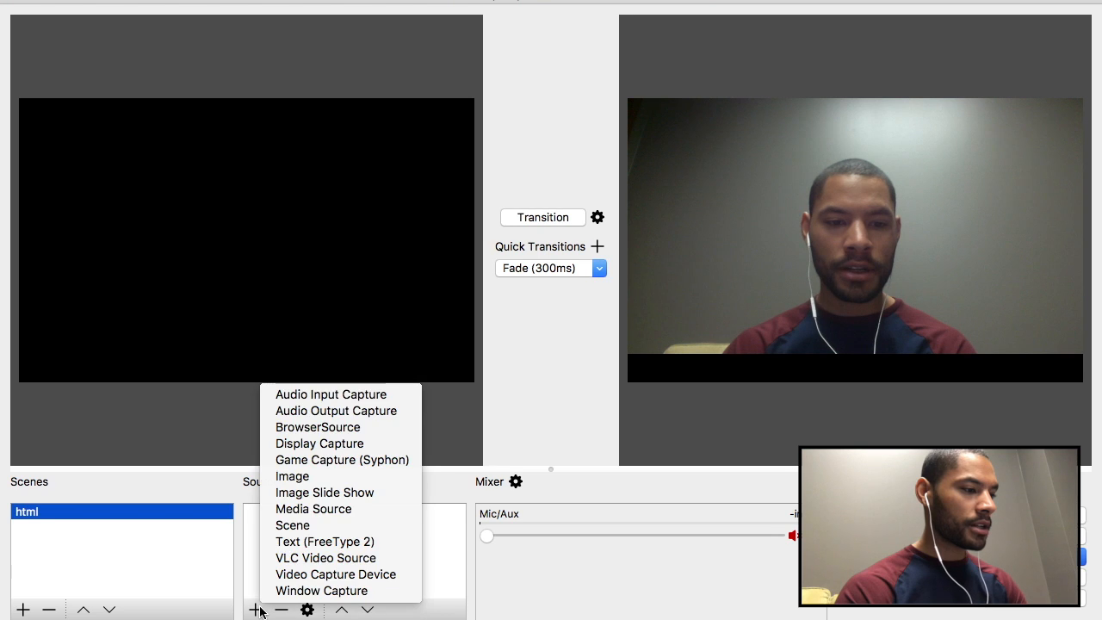
left_click(315, 428)
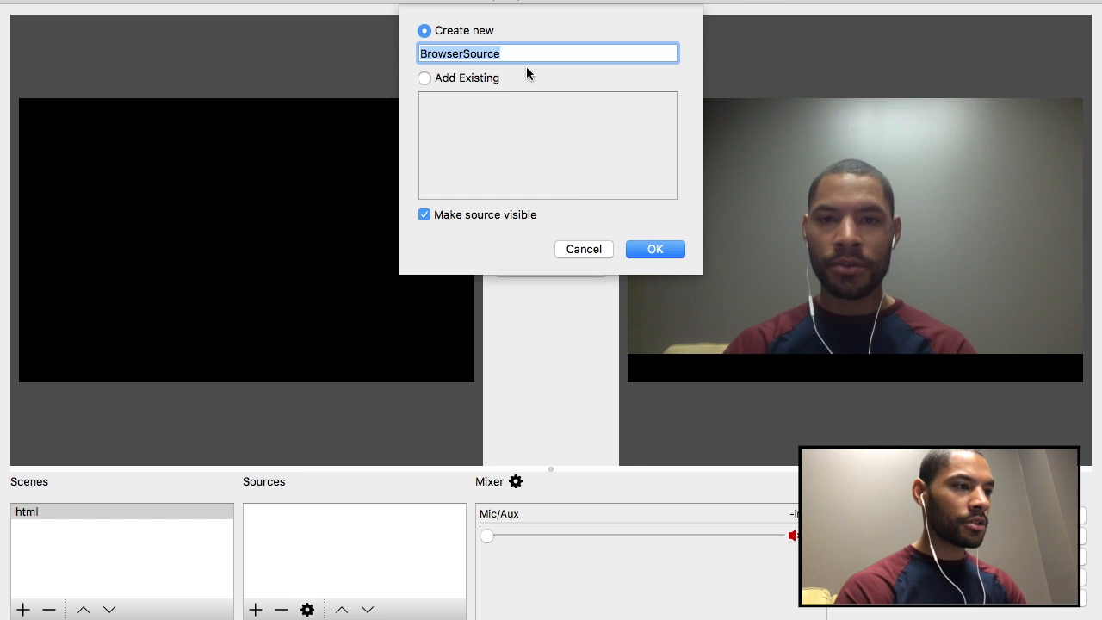
left_click(661, 254)
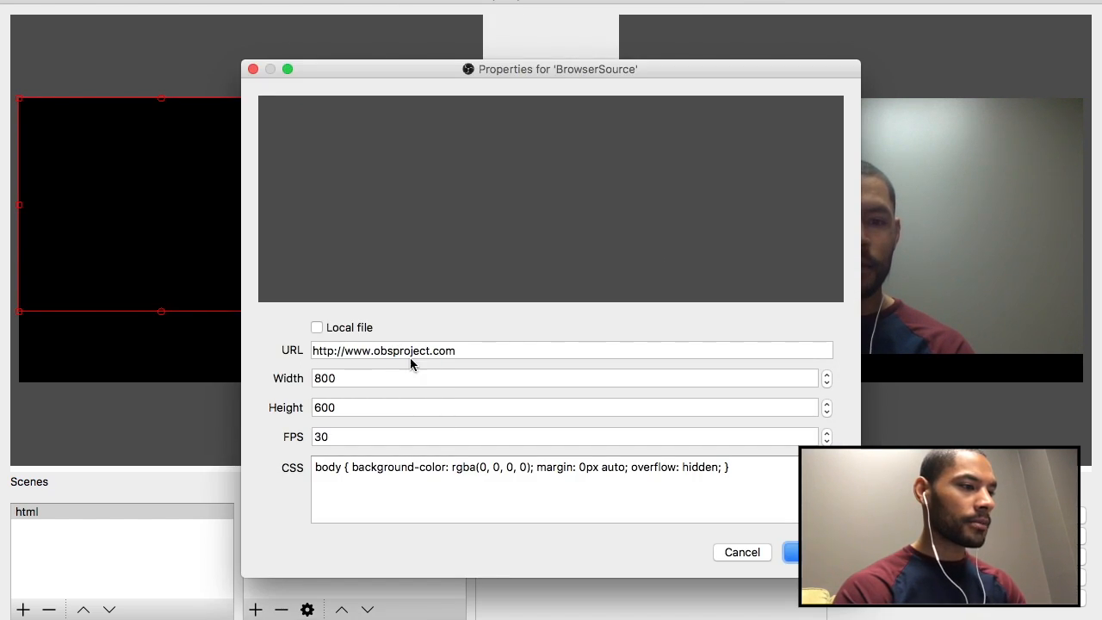
left_click(415, 351)
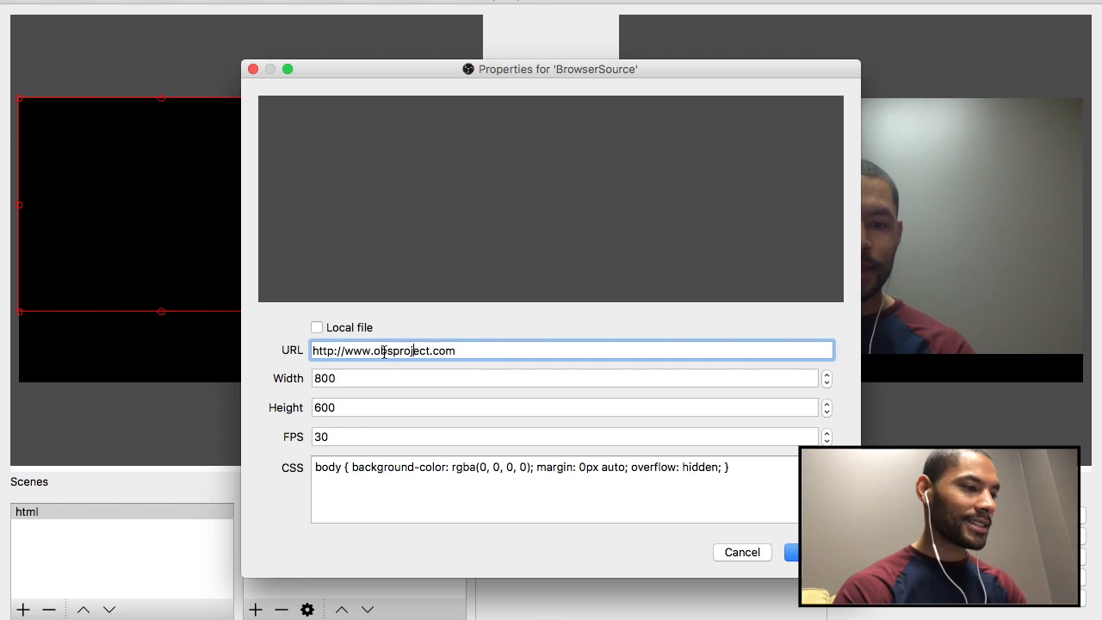
left_click(318, 328)
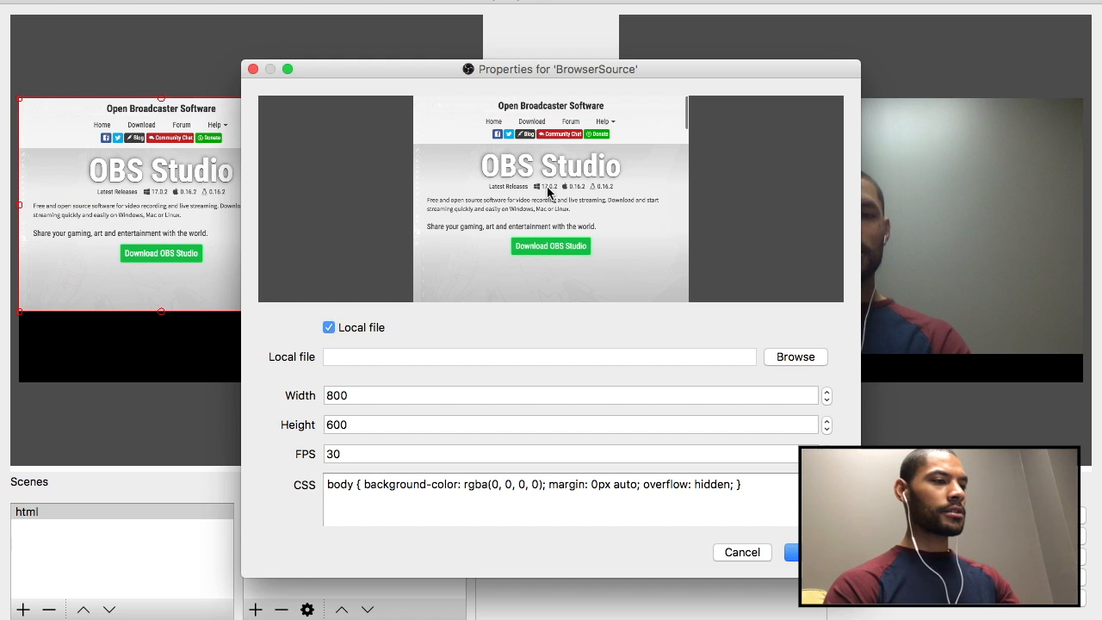
Load index.html from the Desktop's testFB folder into the BrowserSource, confirm its properties, and move the source toward the middle of the preview canvas
left_click(795, 358)
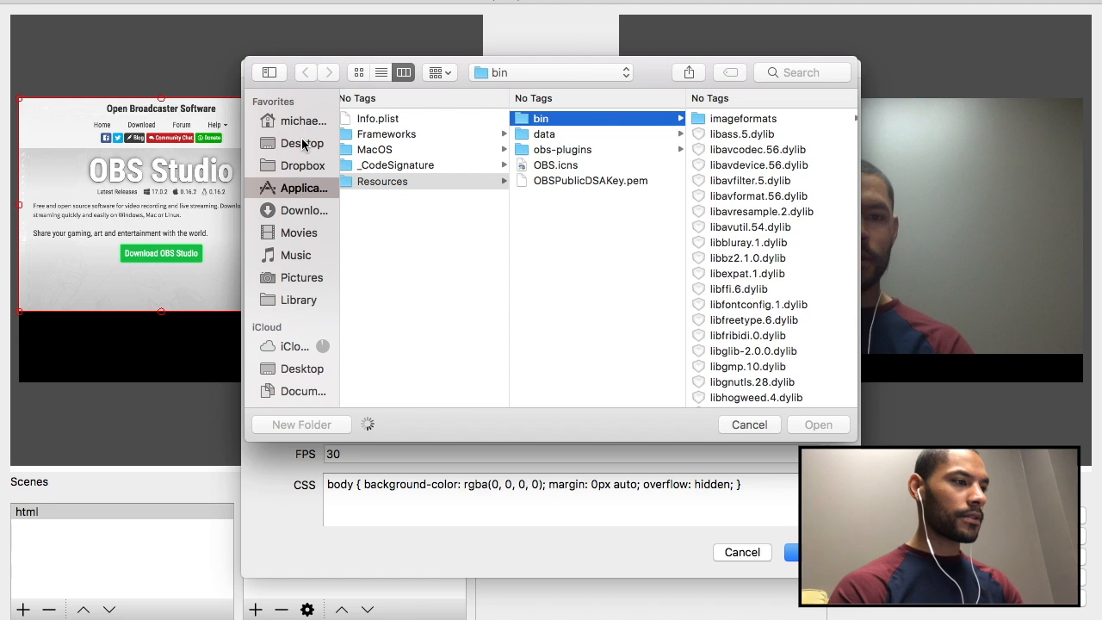
left_click(304, 145)
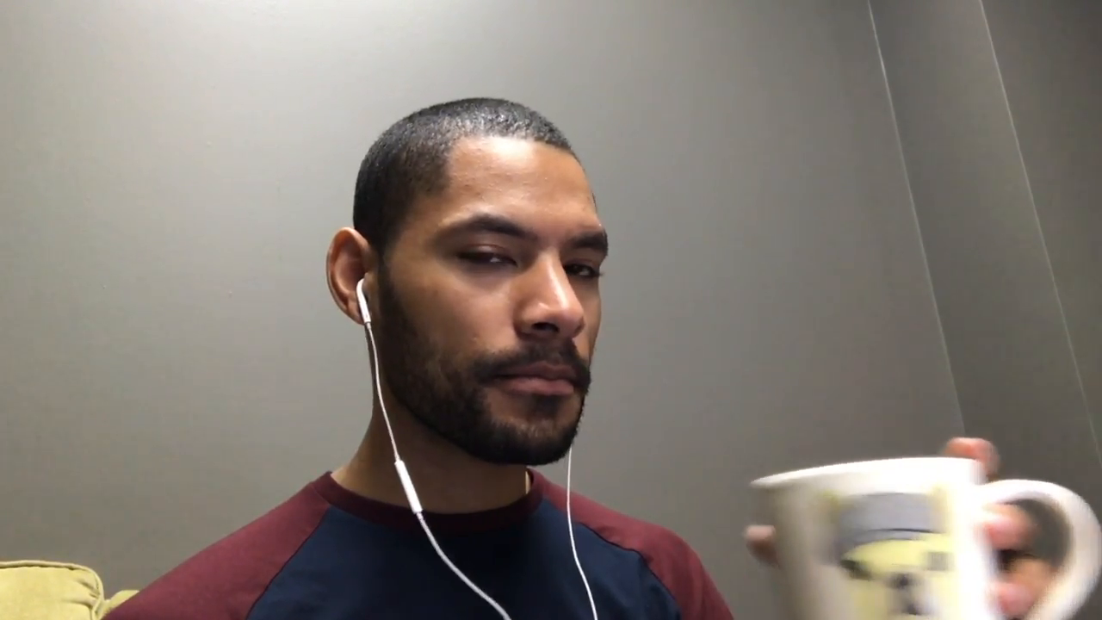
left_click(575, 117)
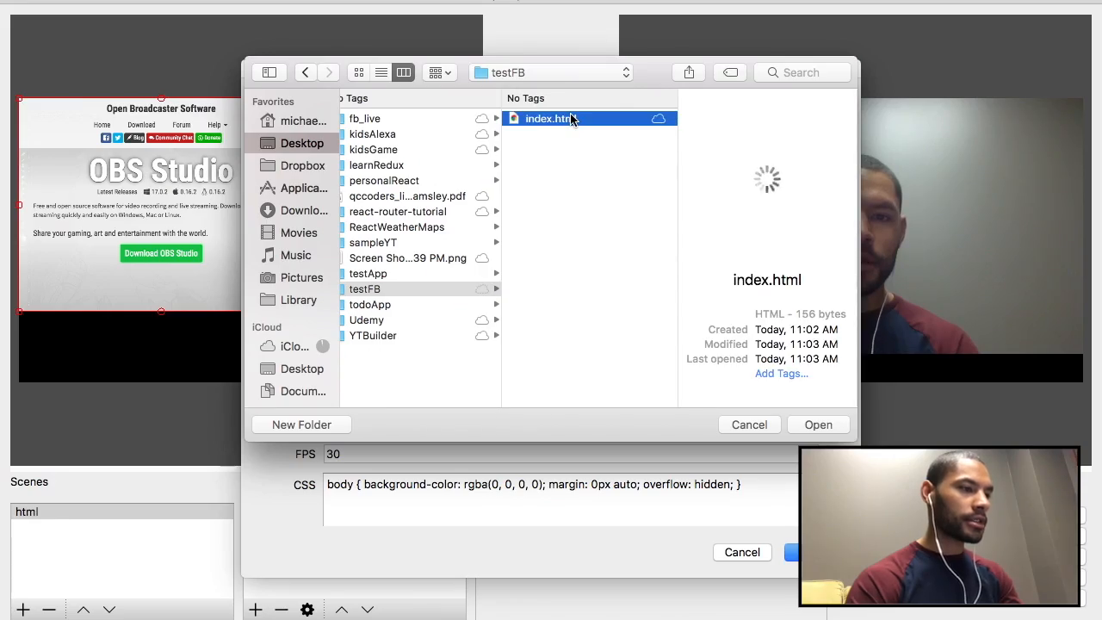
left_click(813, 427)
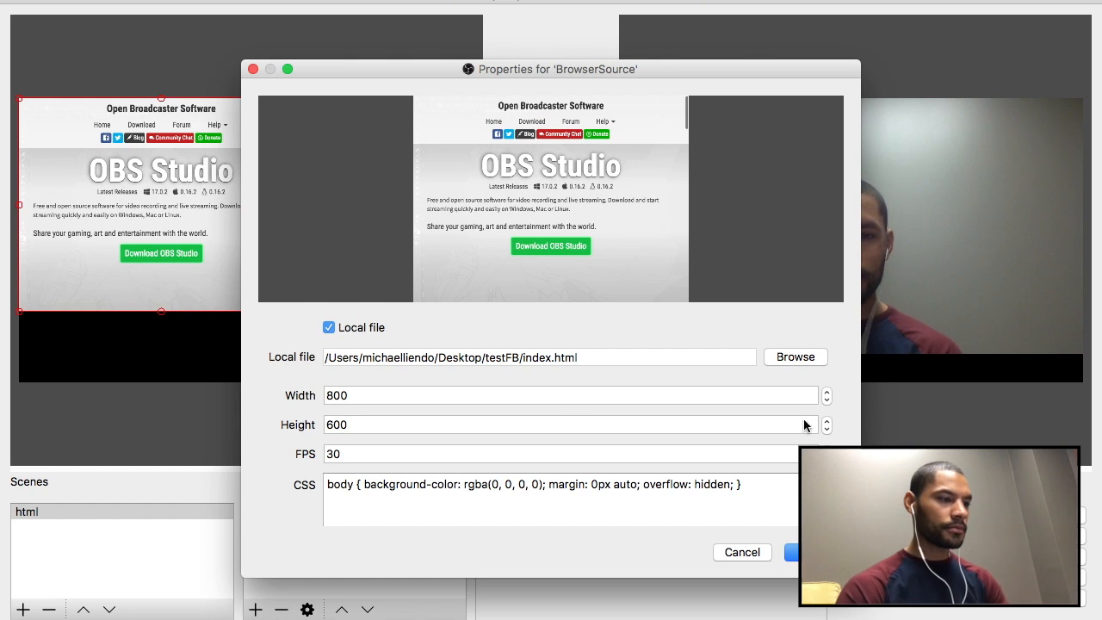
key("Return")
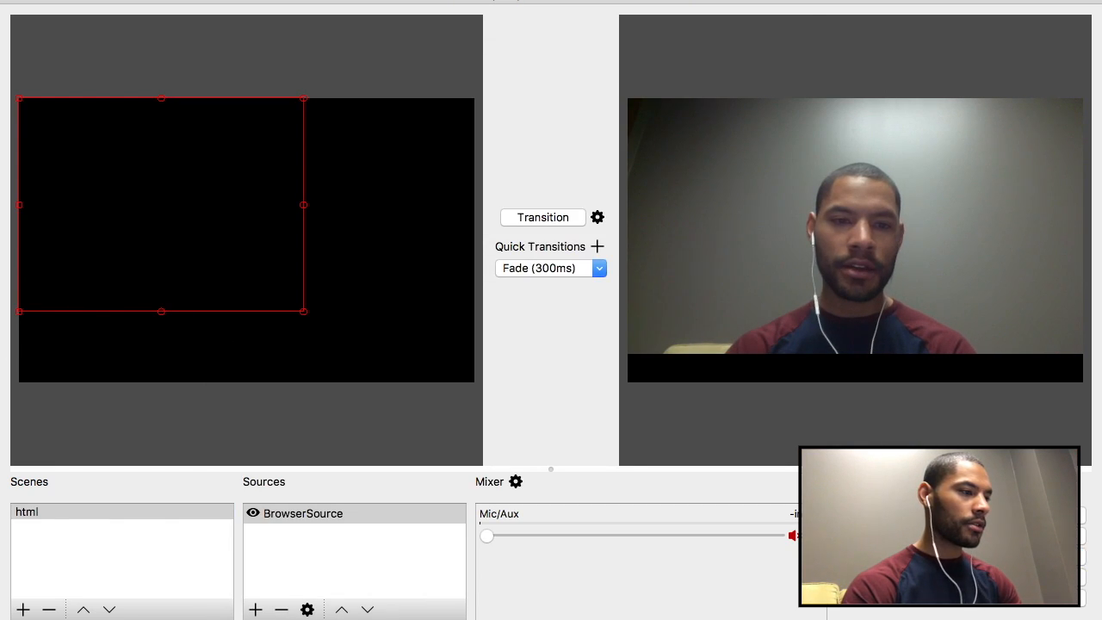
left_click_drag(254, 231, 255, 234)
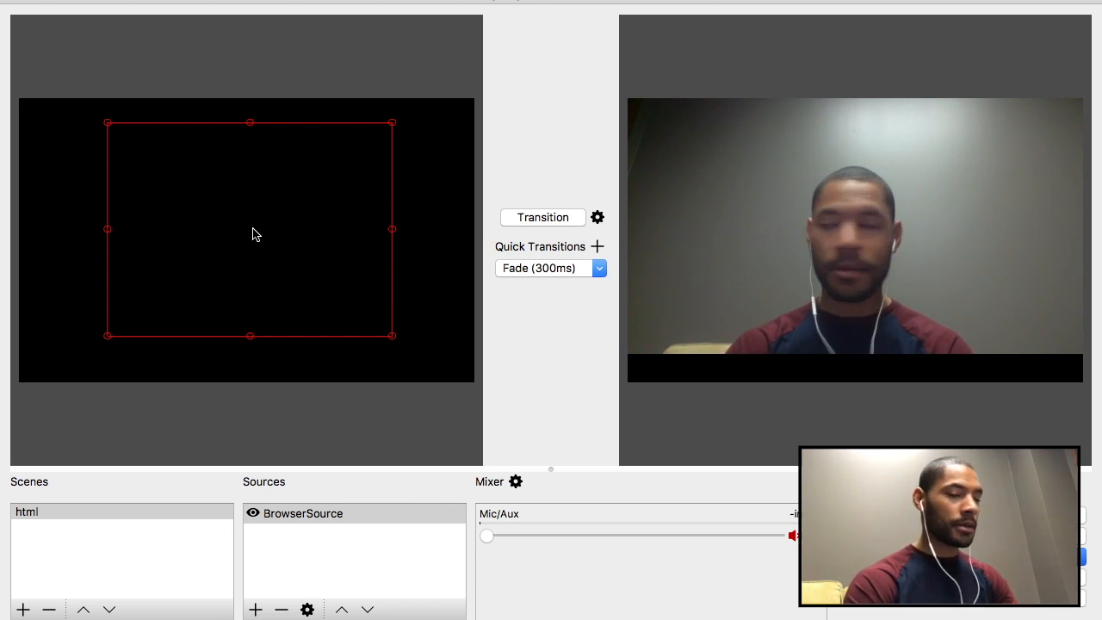
Switch to Atom, give the div the inline style "color: red", and save index.html
key("super+Tab")
key("super+Tab")
key("super+shift+Tab")
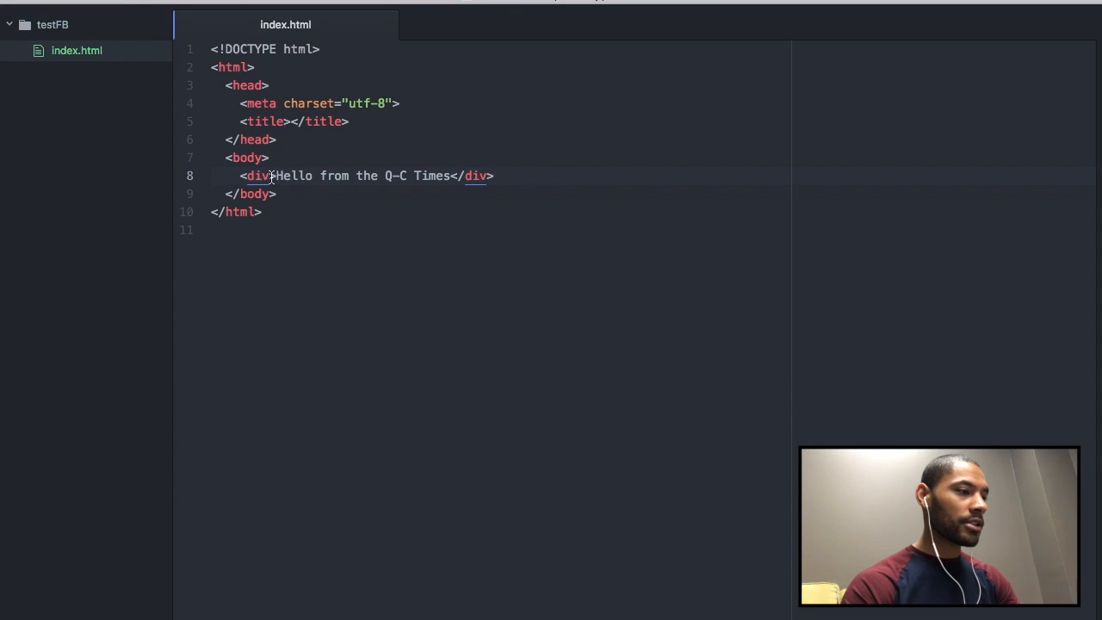
type("sty")
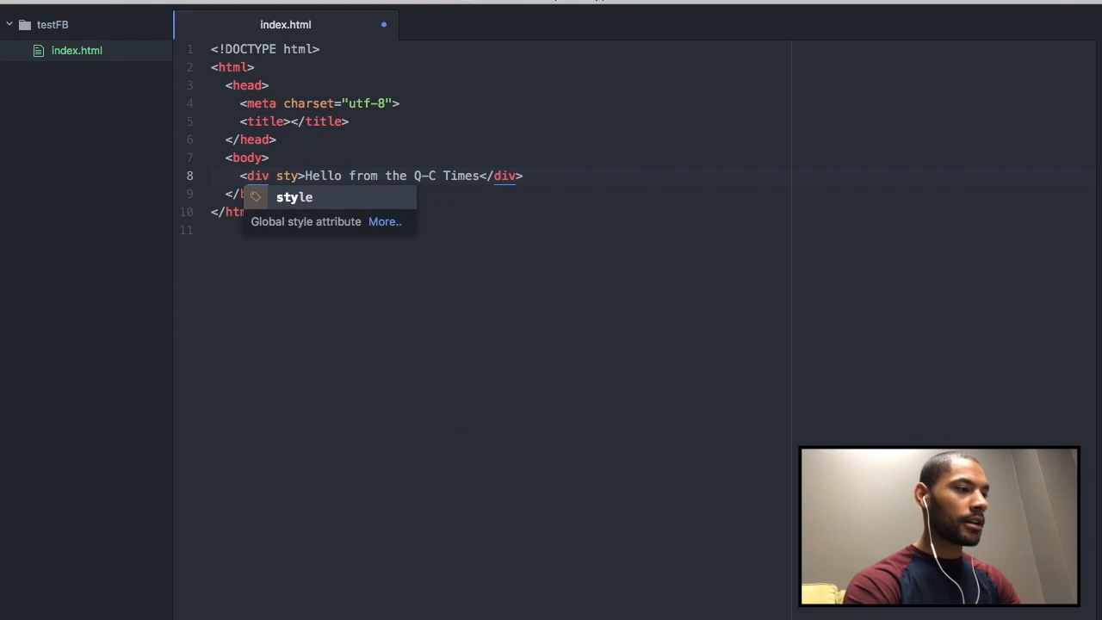
key("Tab")
type("color: ")
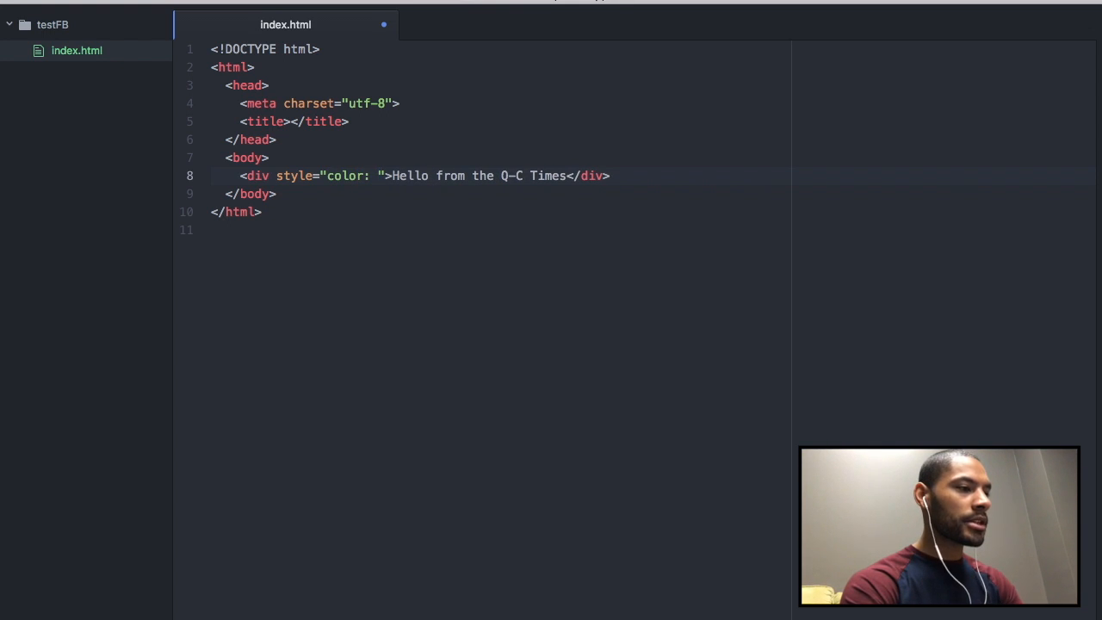
type("red")
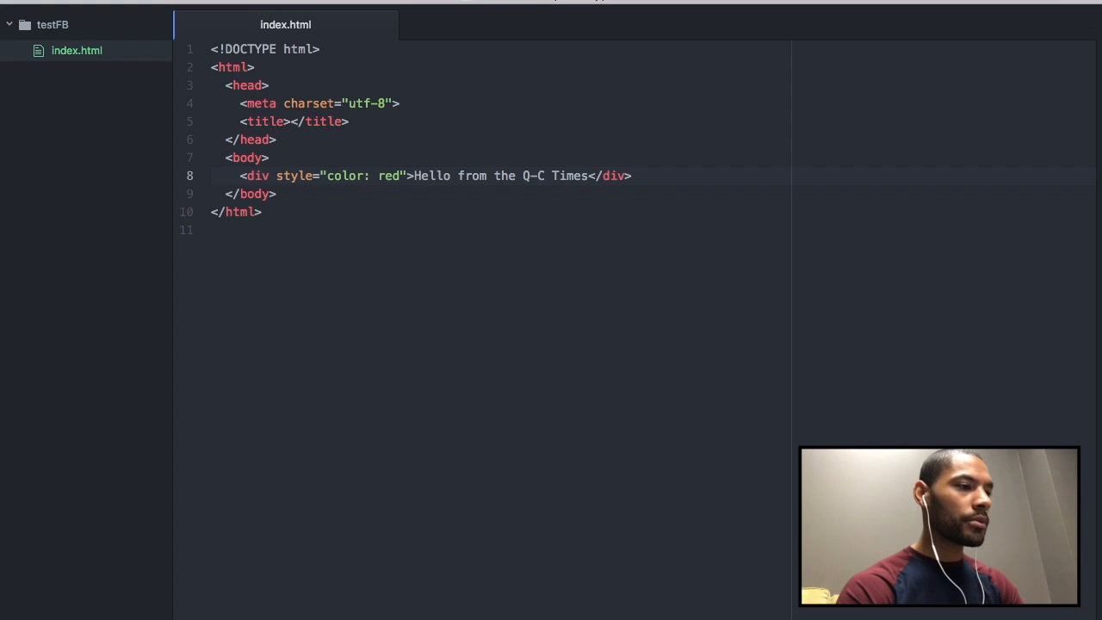
Return to OBS, open the BrowserSource properties, set the width to 801, and look through the remaining options
key("super+Tab")
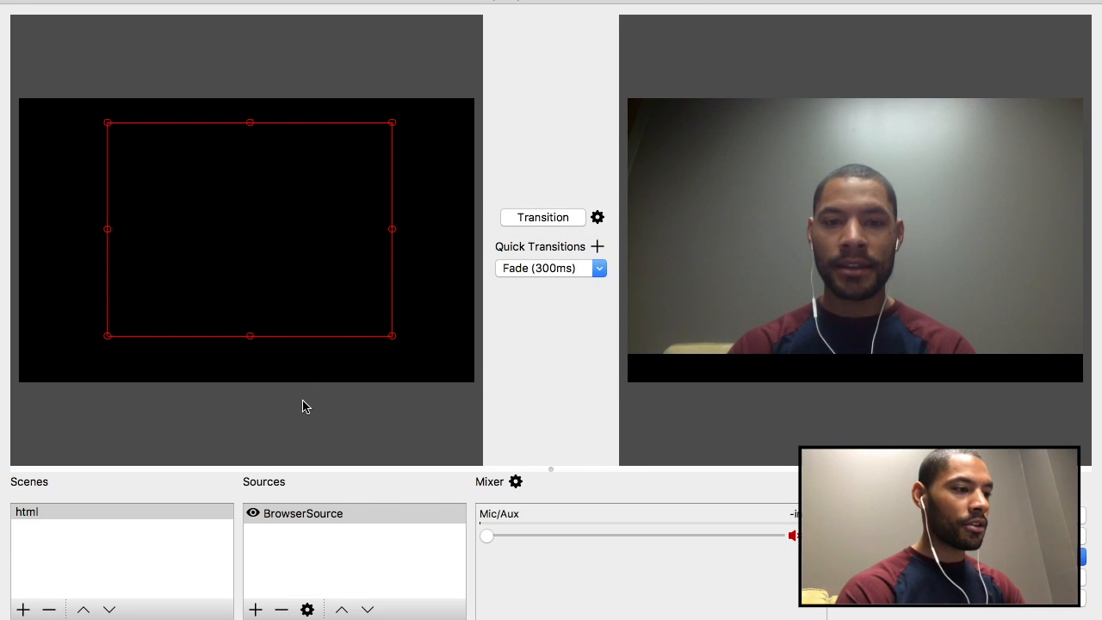
double_click(291, 515)
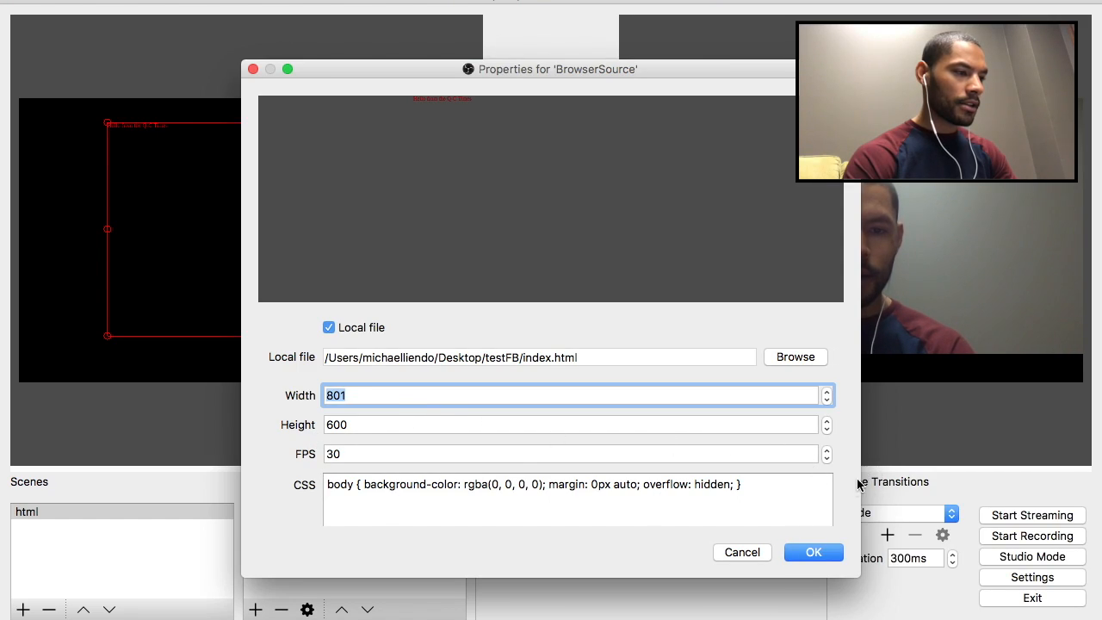
scroll(828, 497, "down", 3)
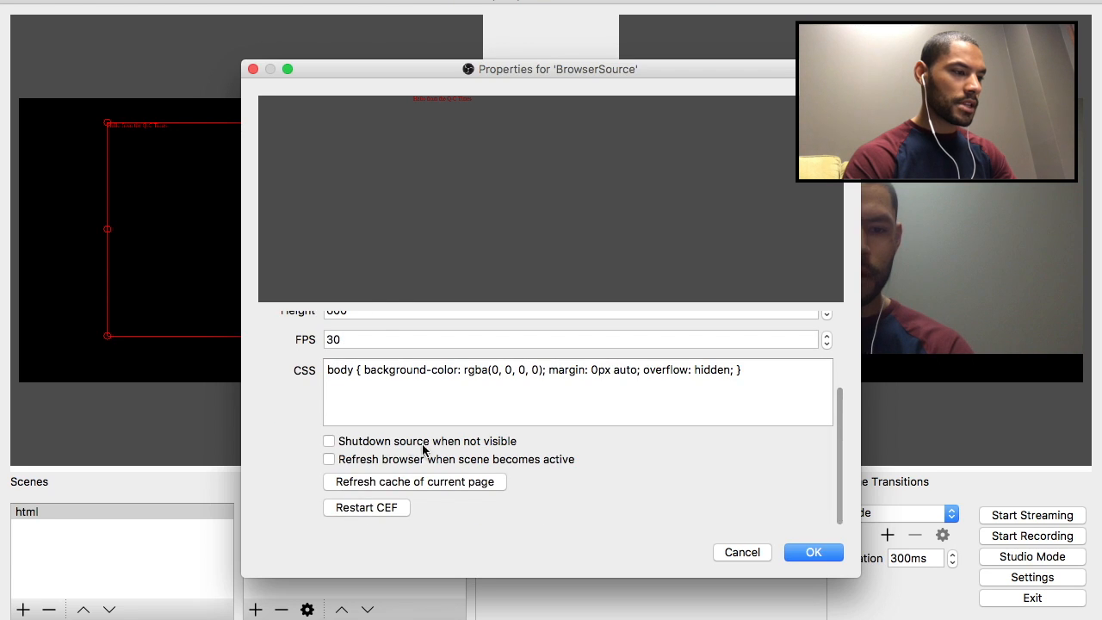
scroll(770, 470, "up", 1)
scroll(770, 471, "up", 3)
scroll(771, 470, "down", 2)
scroll(771, 471, "up", 2)
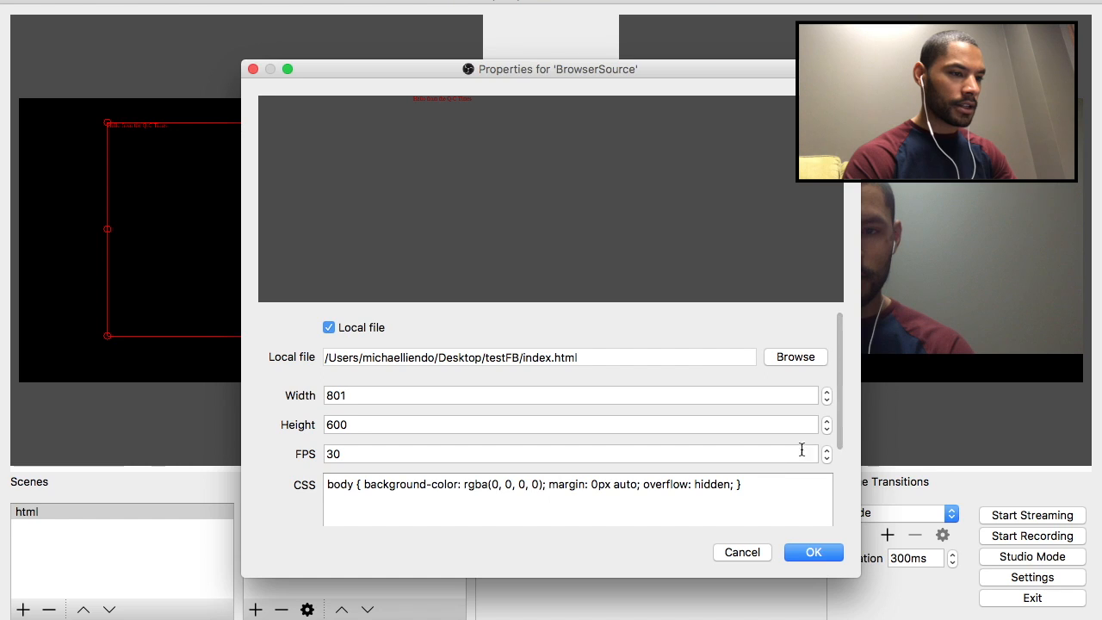
Set the BrowserSource's FPS to 28 and its width to 799
double_click(735, 457)
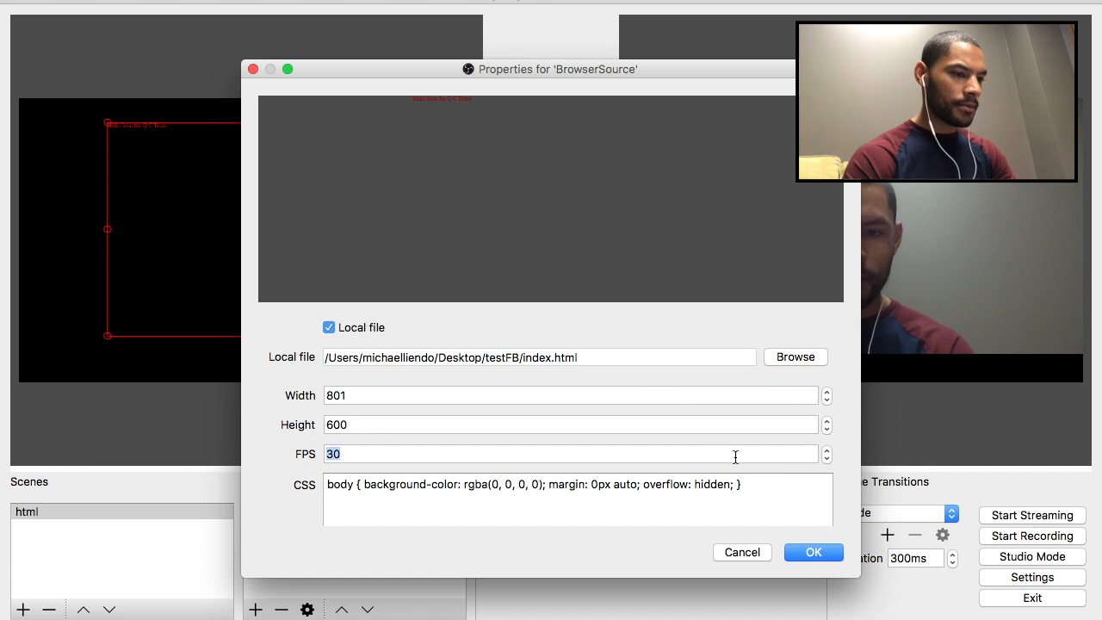
scroll(735, 456, "down", 2)
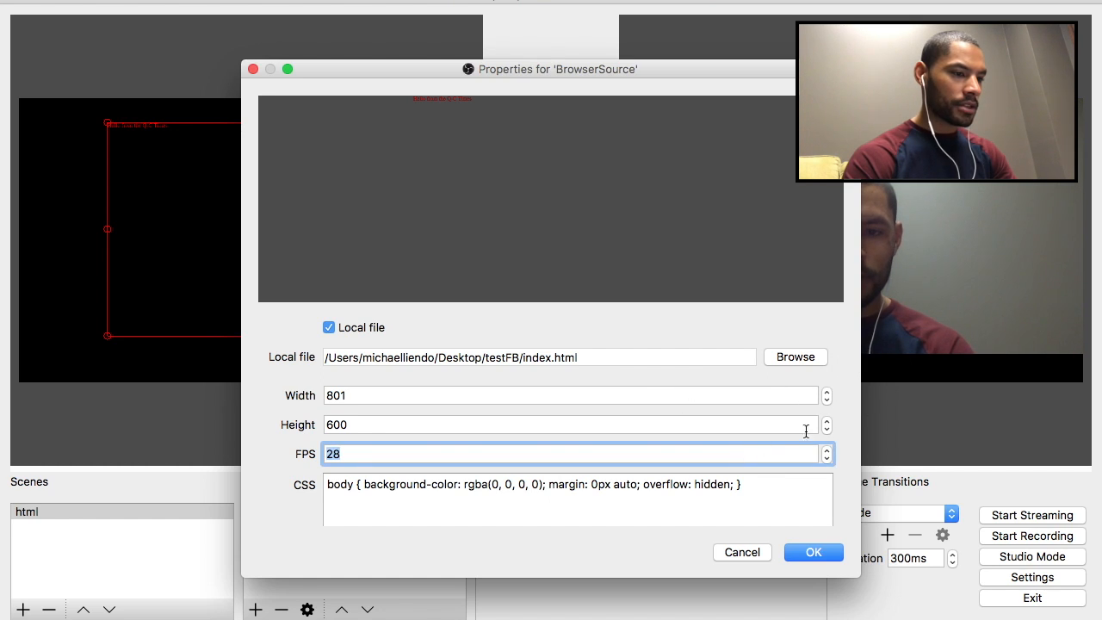
scroll(724, 345, "down", 2)
double_click(723, 348)
scroll(723, 347, "down", 2)
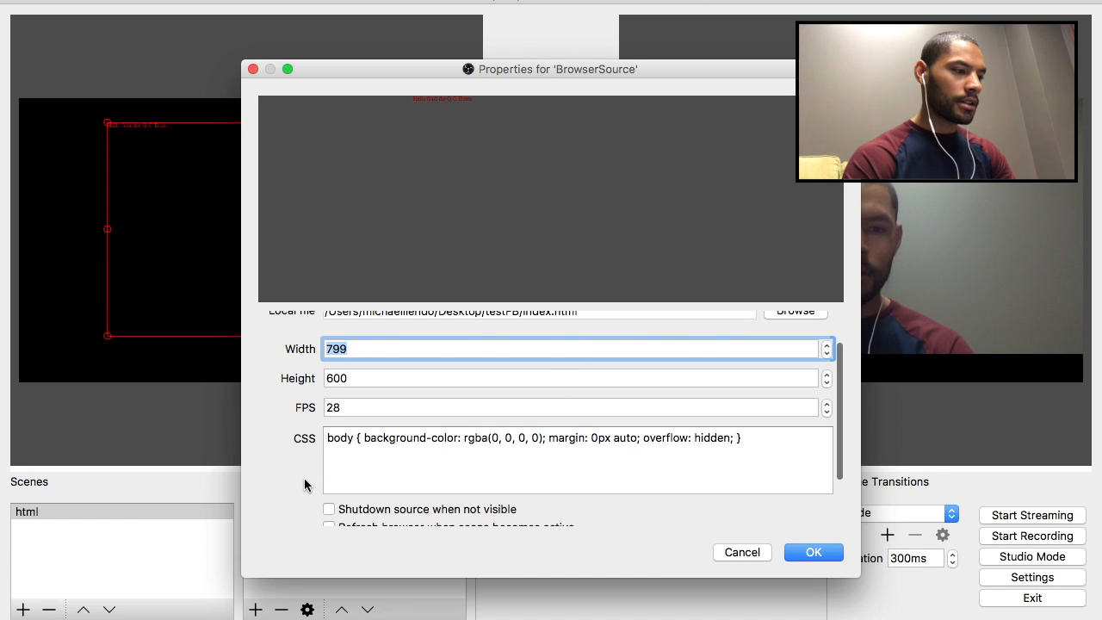
Confirm the BrowserSource properties, reopen them to refresh the cache of the current page, and close them without further changes
scroll(310, 485, "down", 3)
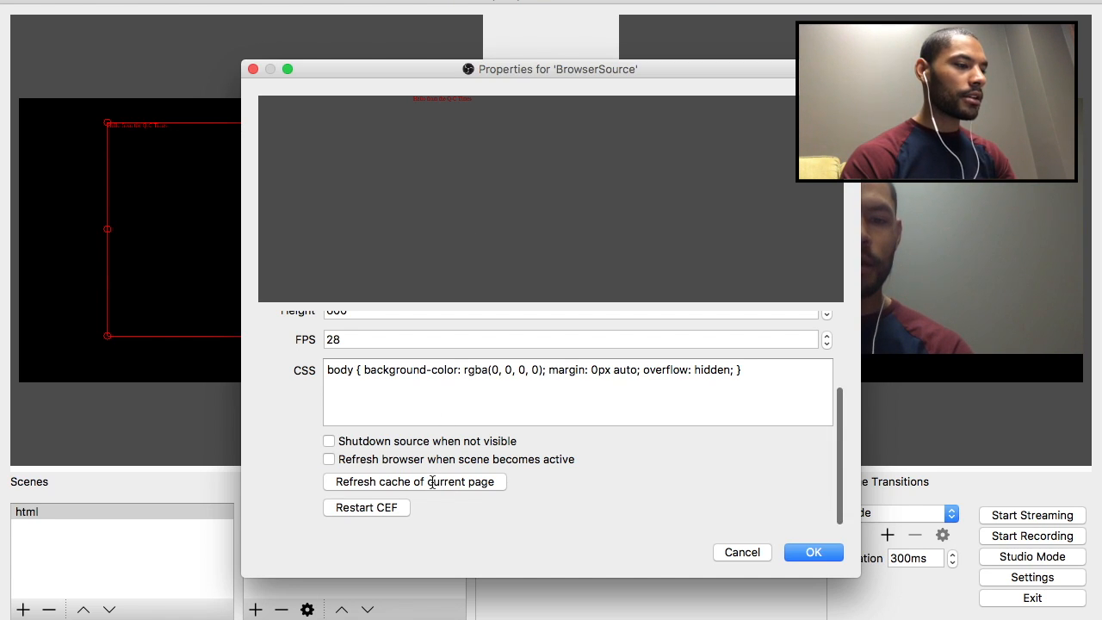
left_click(819, 554)
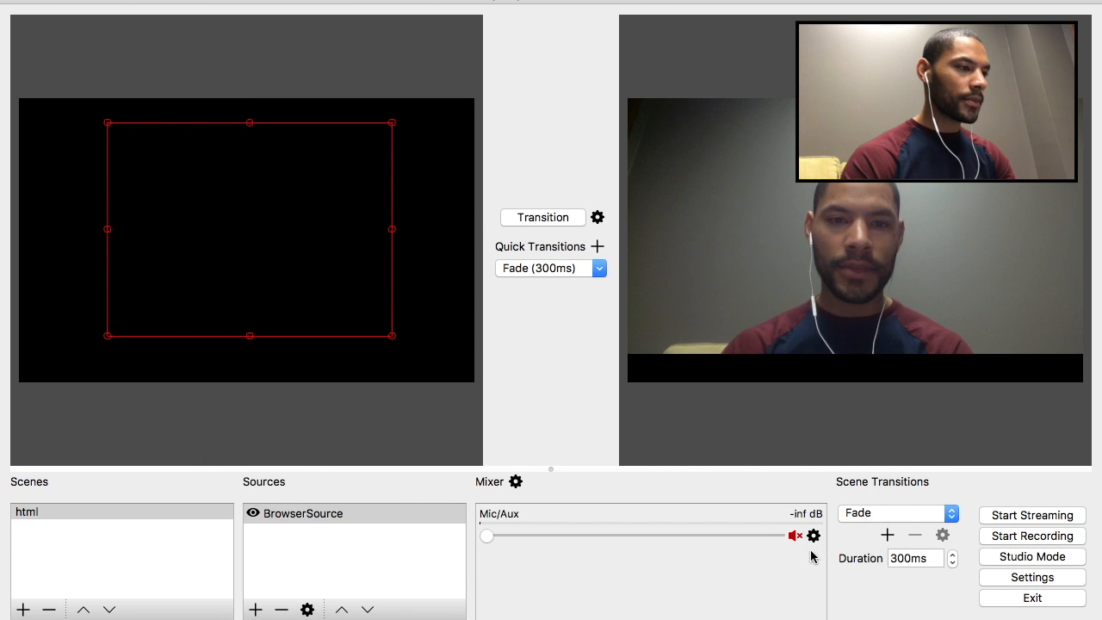
double_click(311, 515)
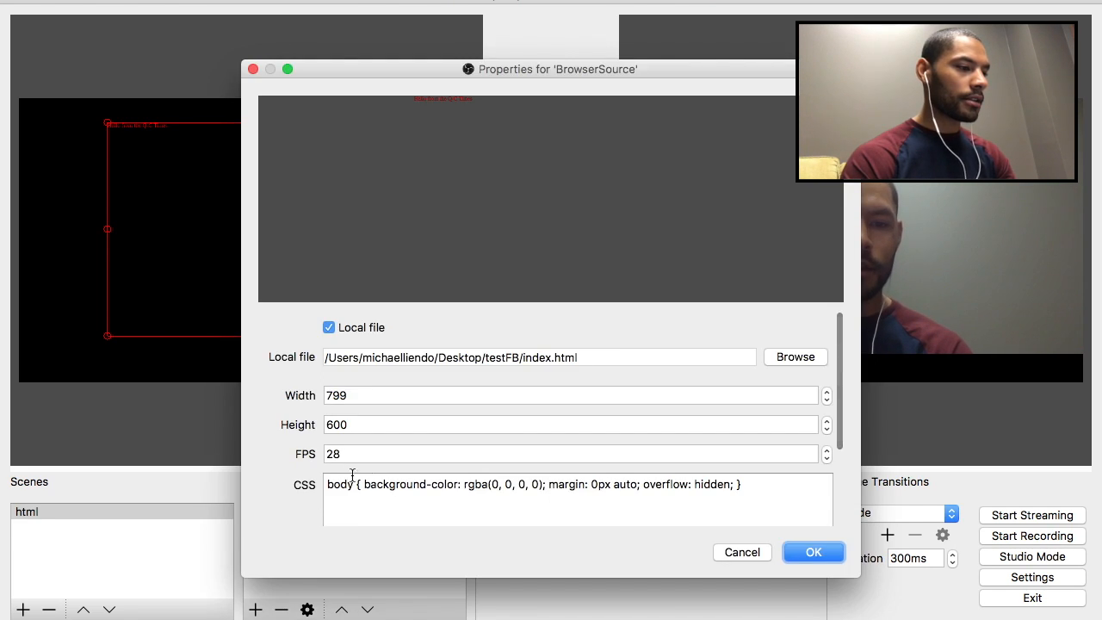
scroll(345, 478, "down", 3)
left_click(396, 481)
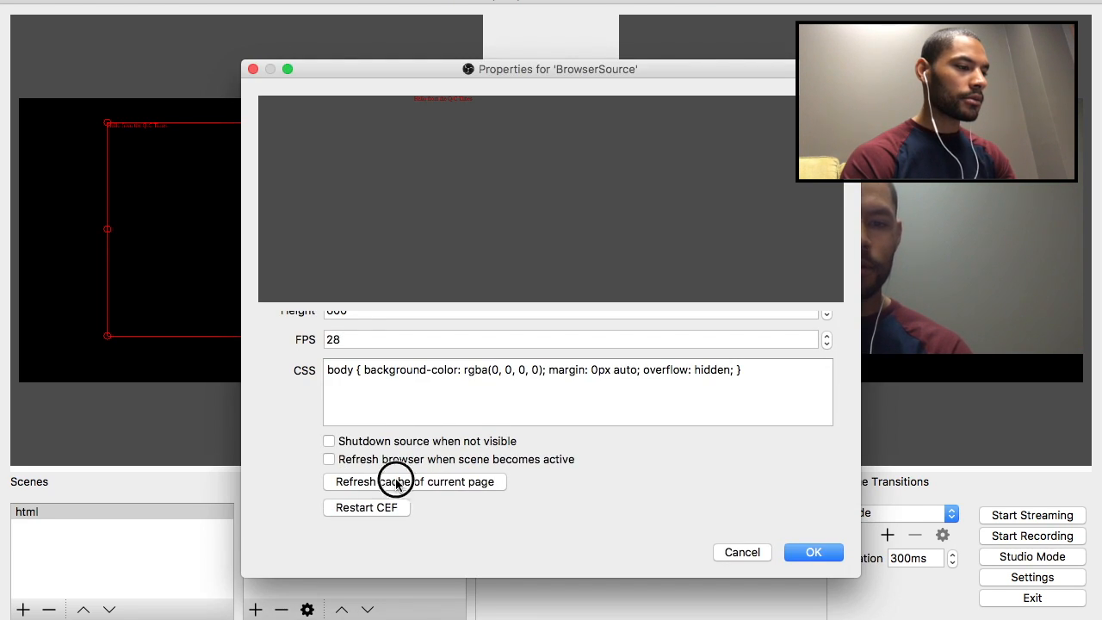
left_click(739, 553)
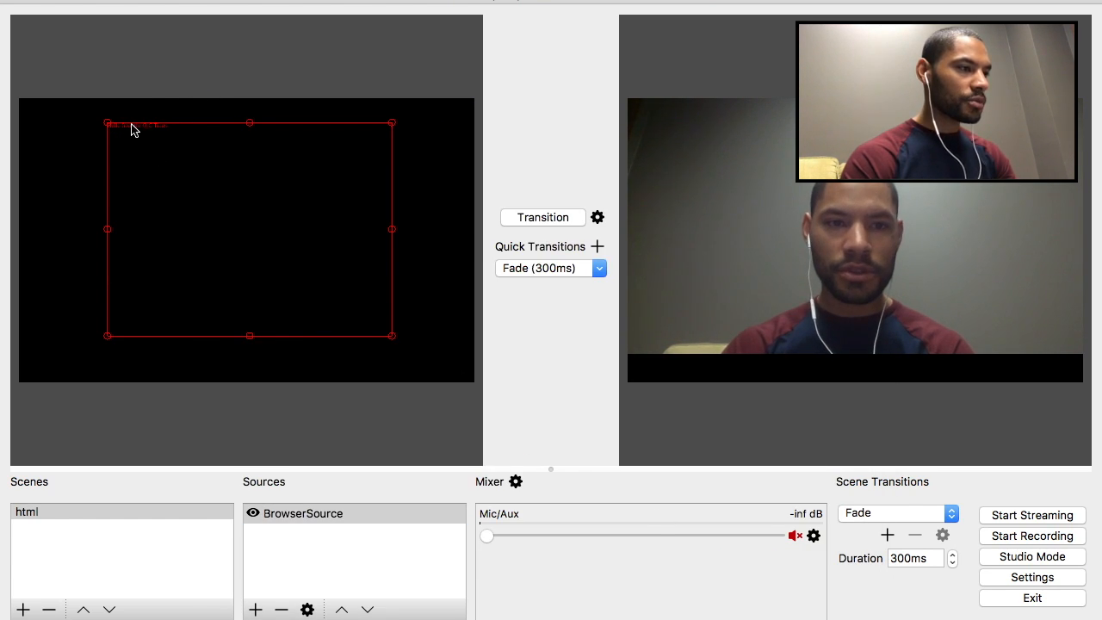
Switch to Atom and create a new file named style.css in the testFB folder
key("super+Tab")
key("super+Tab")
key("super+shift+Tab")
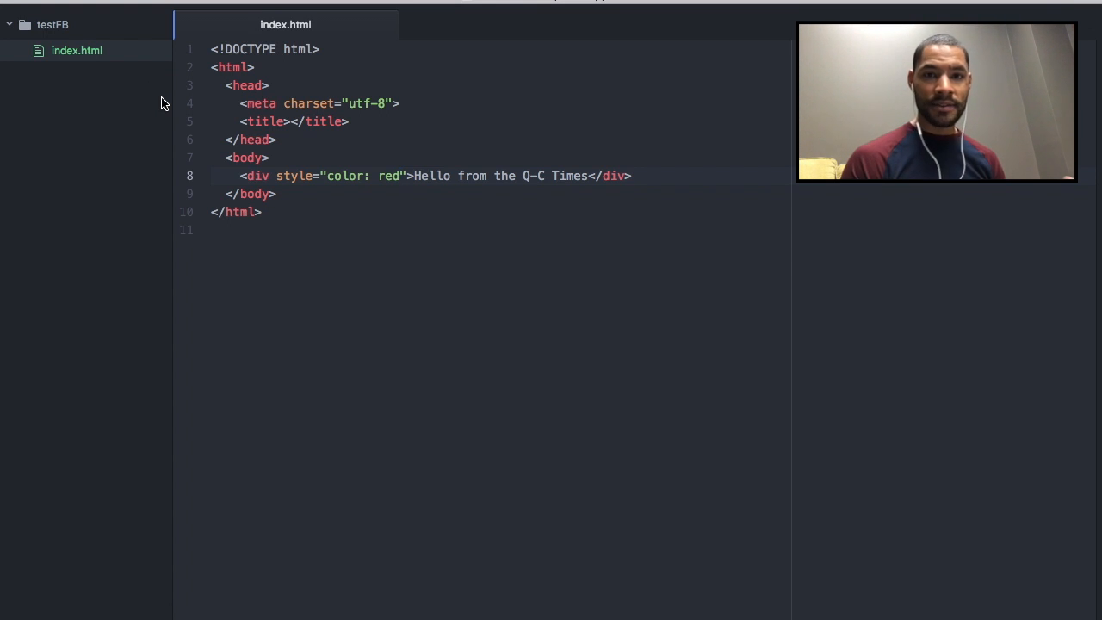
right_click(70, 61)
left_click(113, 172)
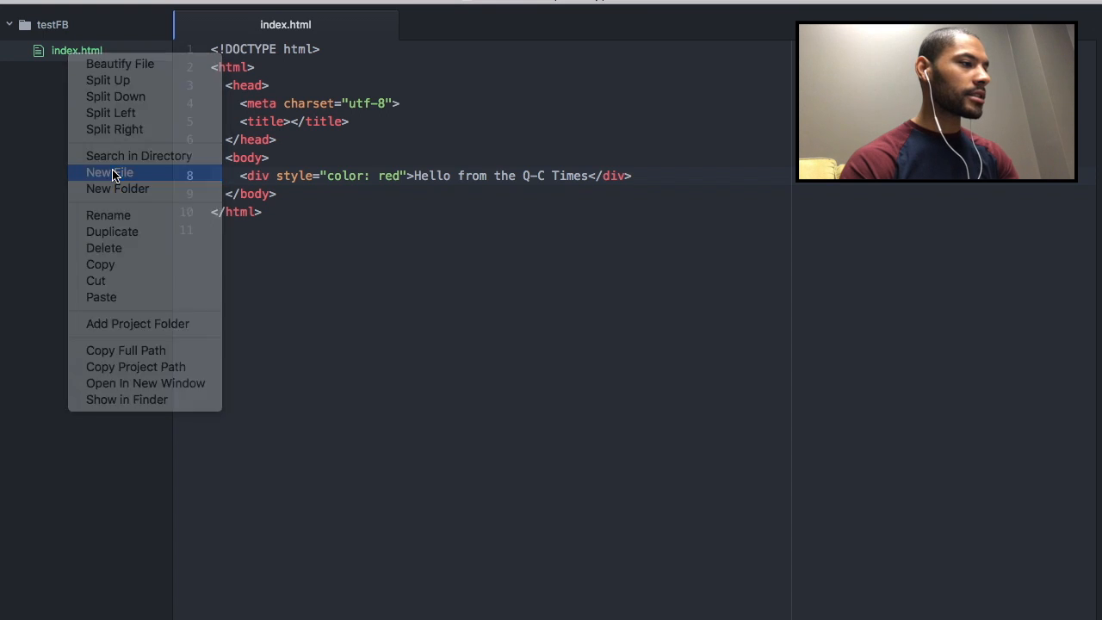
type("style")
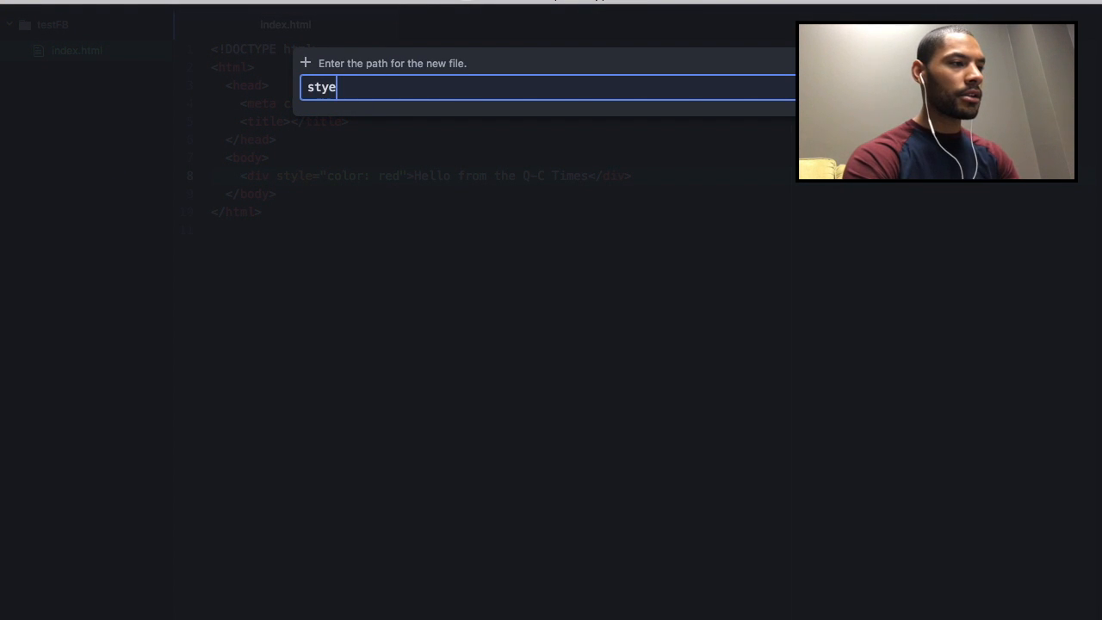
type(".css")
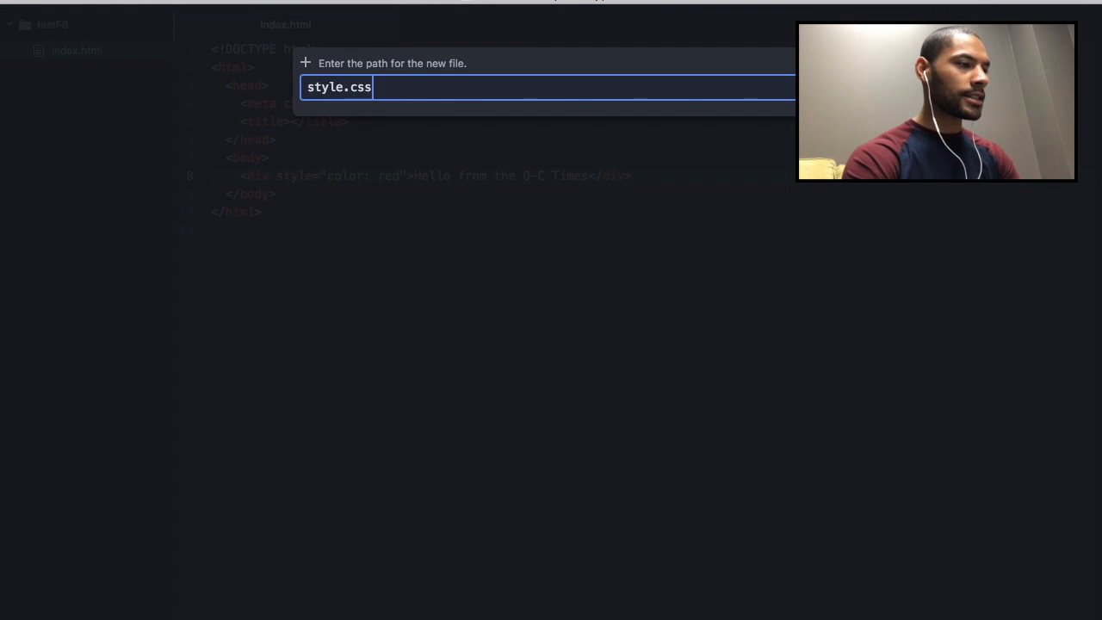
key("Return")
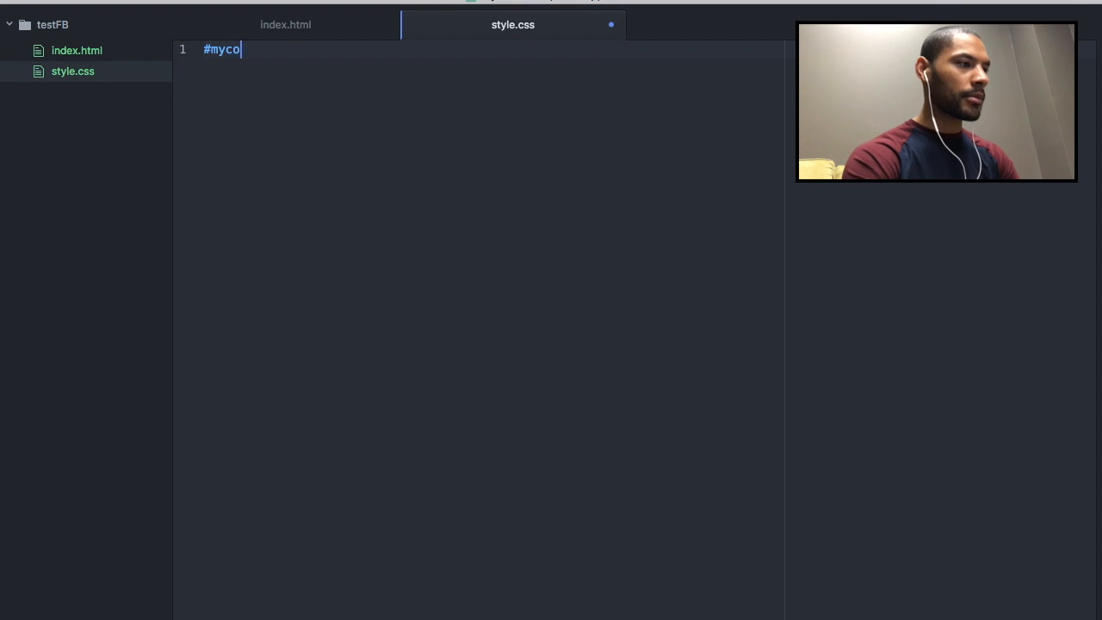
Write a #my-color rule in style.css with color: red and font-size: 100px, and save the file
type("#my-co")
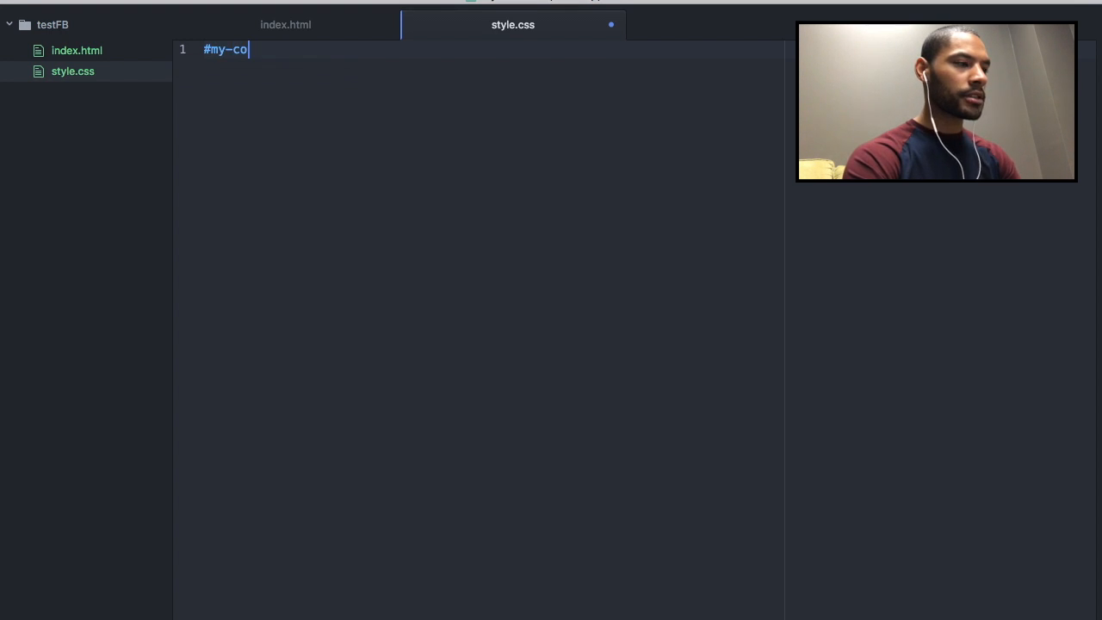
type("lor {")
key("Return")
type("col")
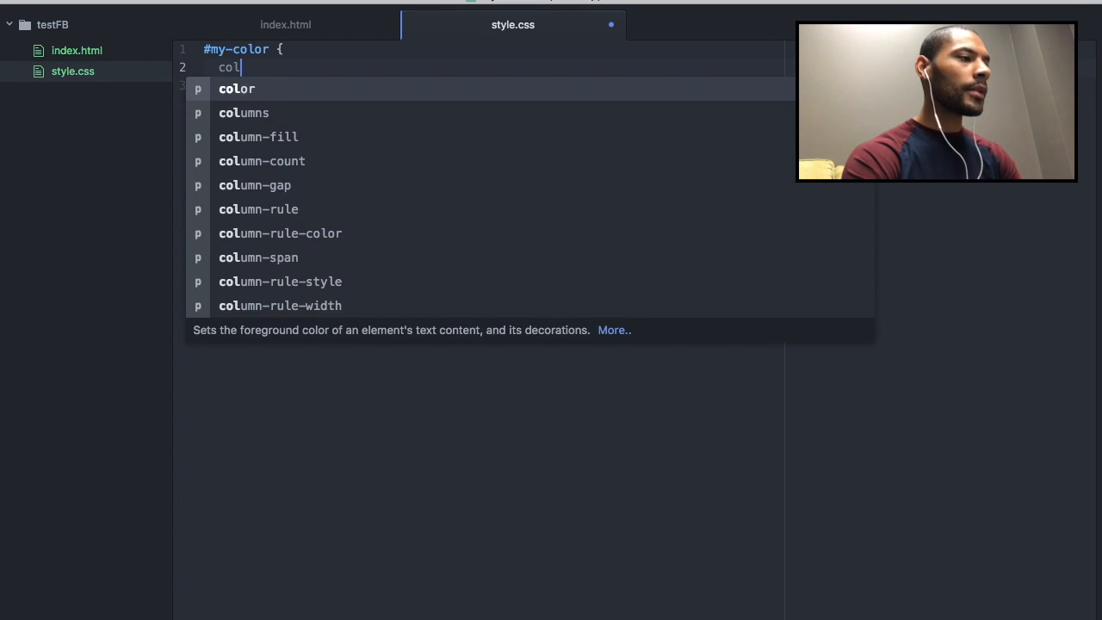
type("or")
key("Return")
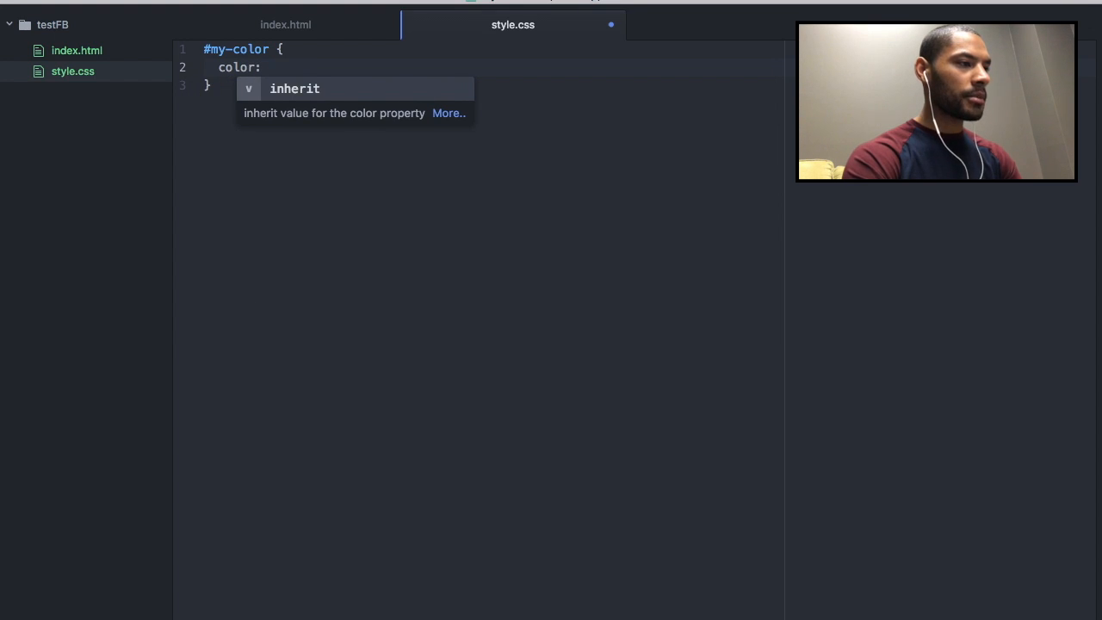
type("red;")
key("Return")
type("font")
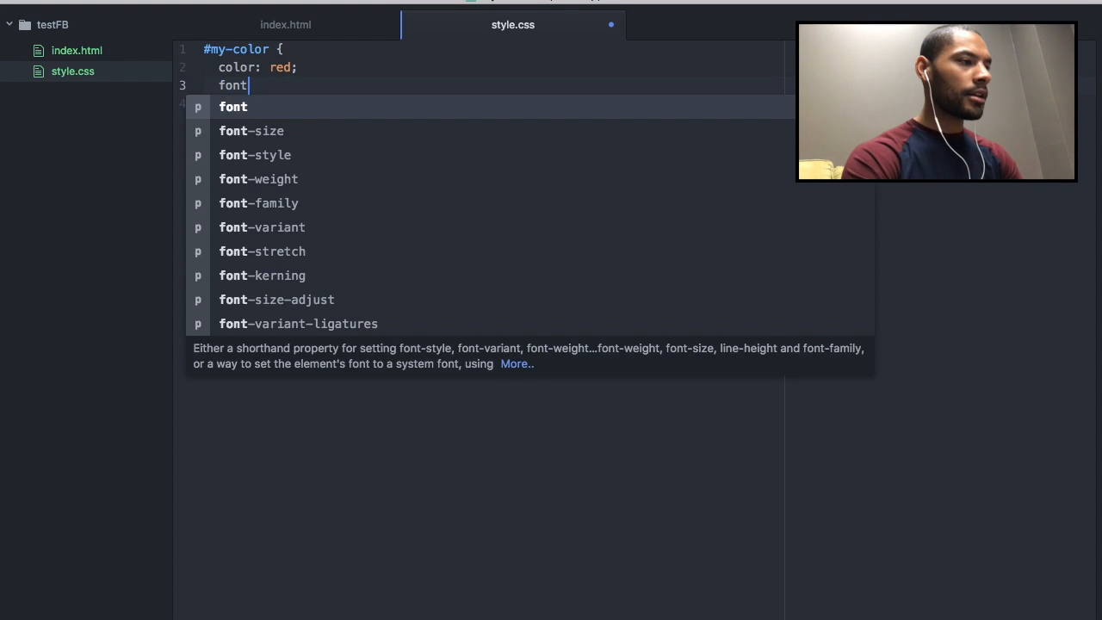
key("Down")
key("Return")
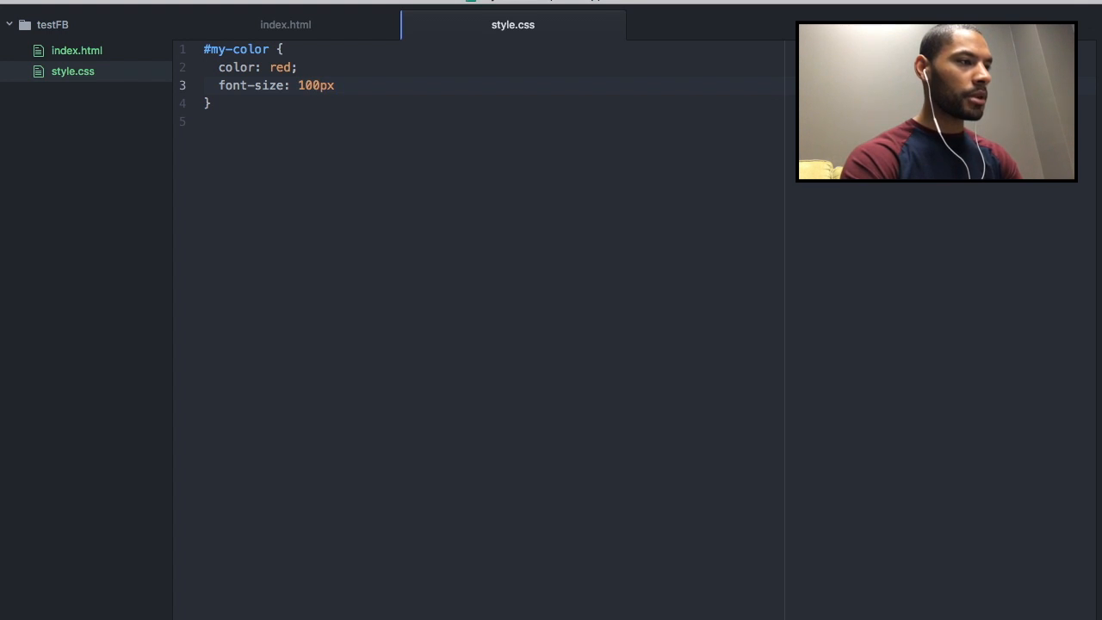
In index.html, replace the div's inline style with id="my-color"
left_click(299, 36)
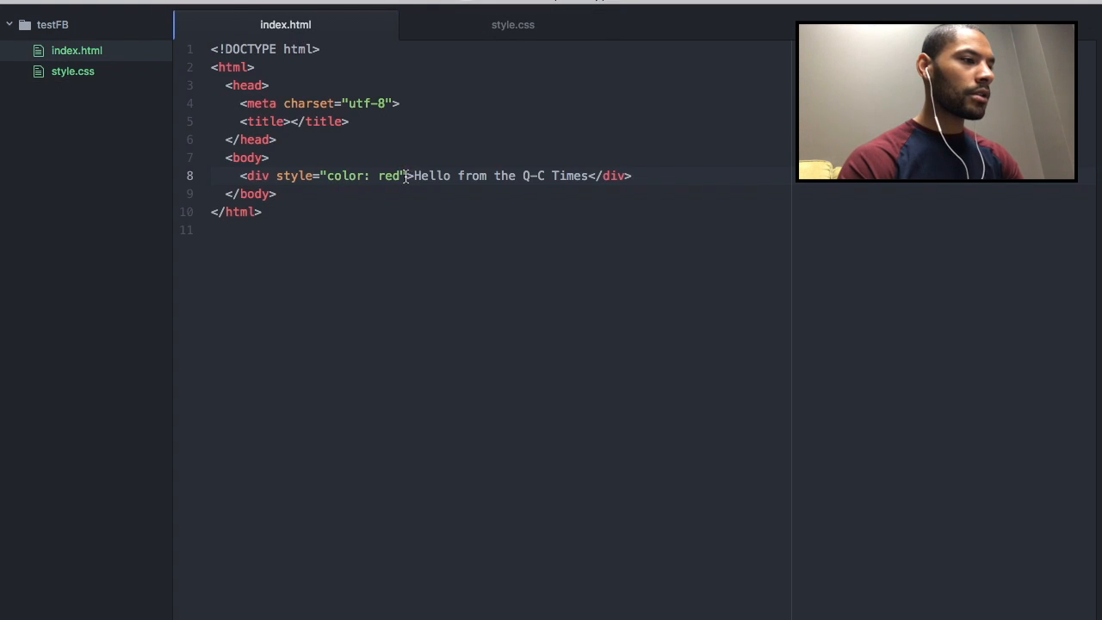
left_click(277, 176, "shift")
key("BackSpace")
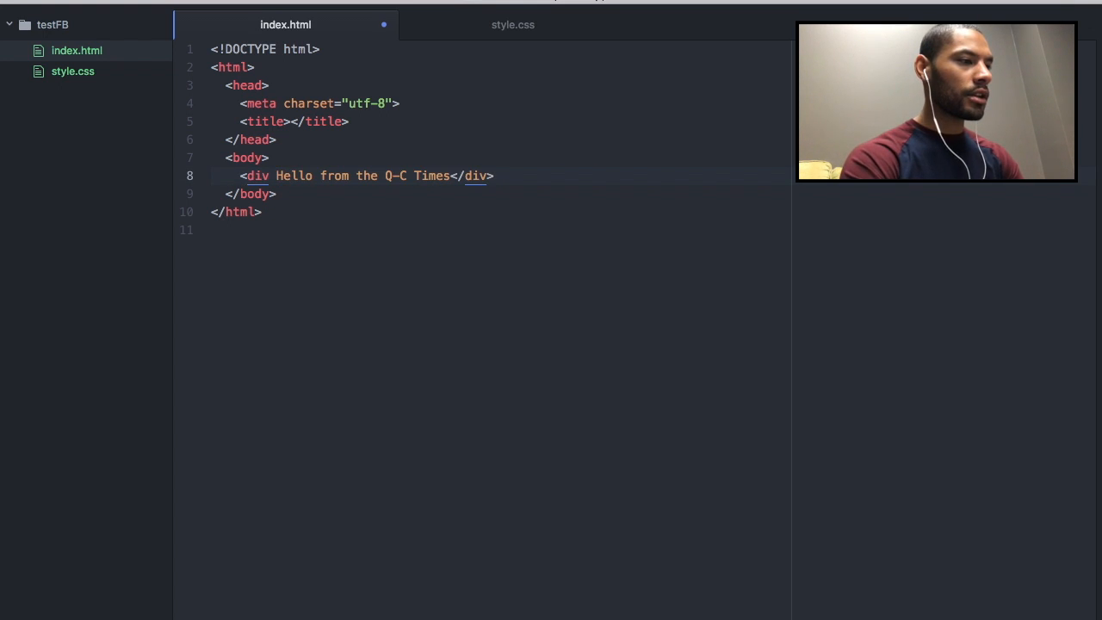
type("id+")
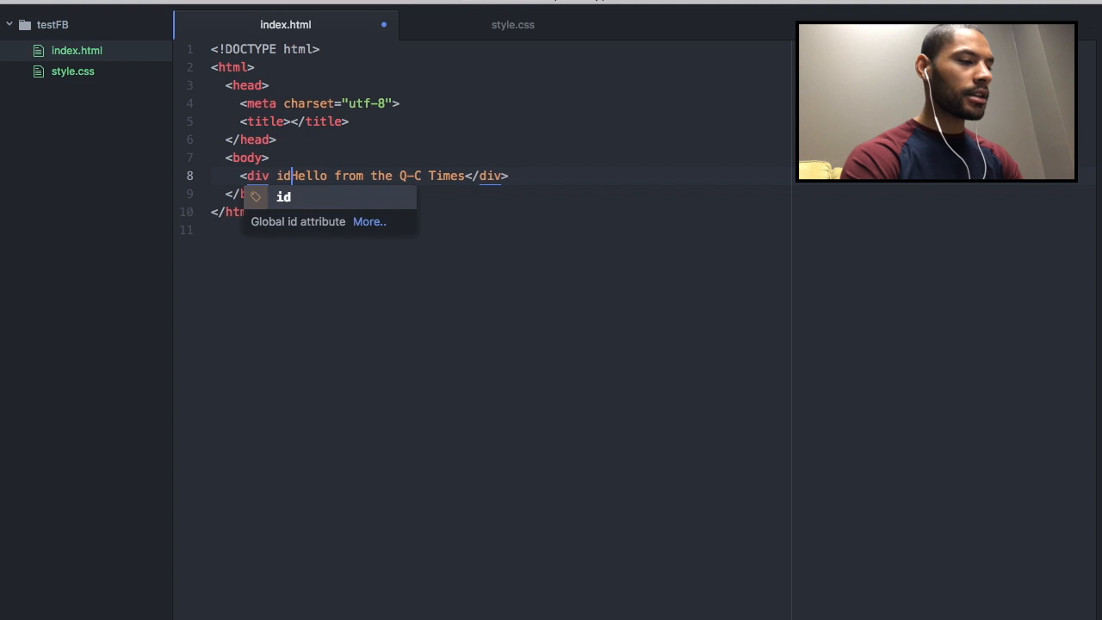
key("BackSpace")
type("=\"my")
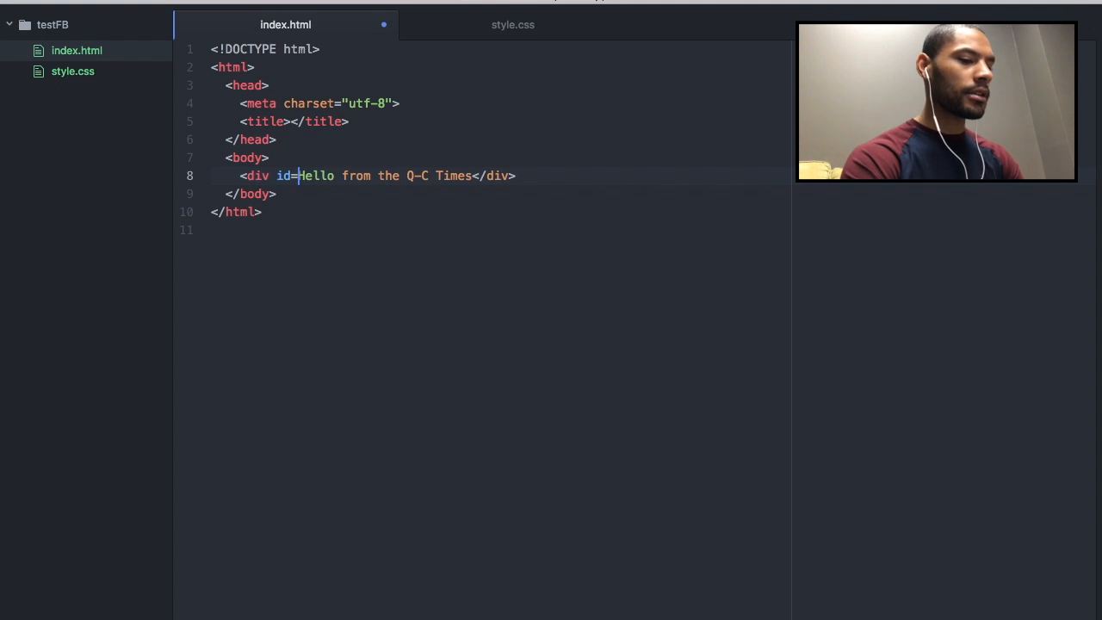
type("-color")
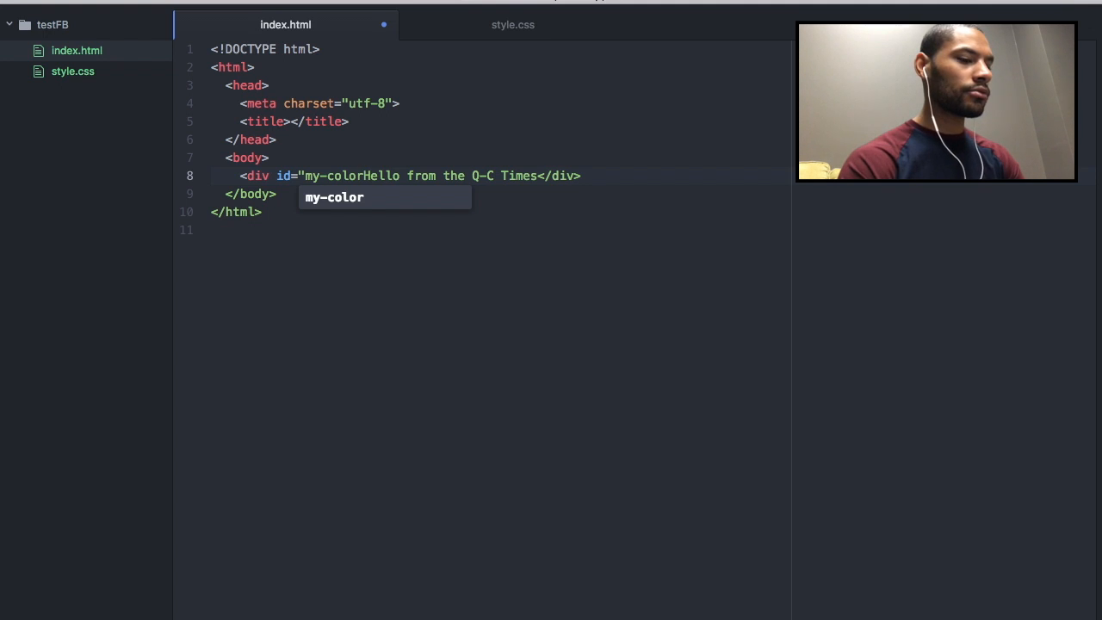
type("\">")
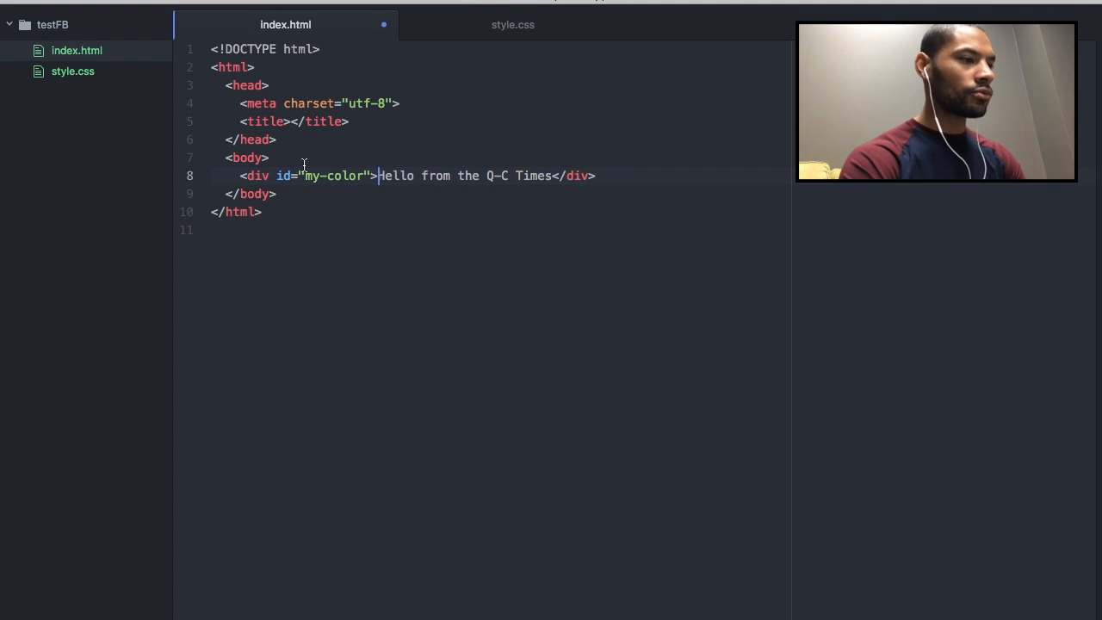
Add a stylesheet link below the title in the head of index.html with its href set to style.css
left_click(403, 118)
key("Return")
type("link")
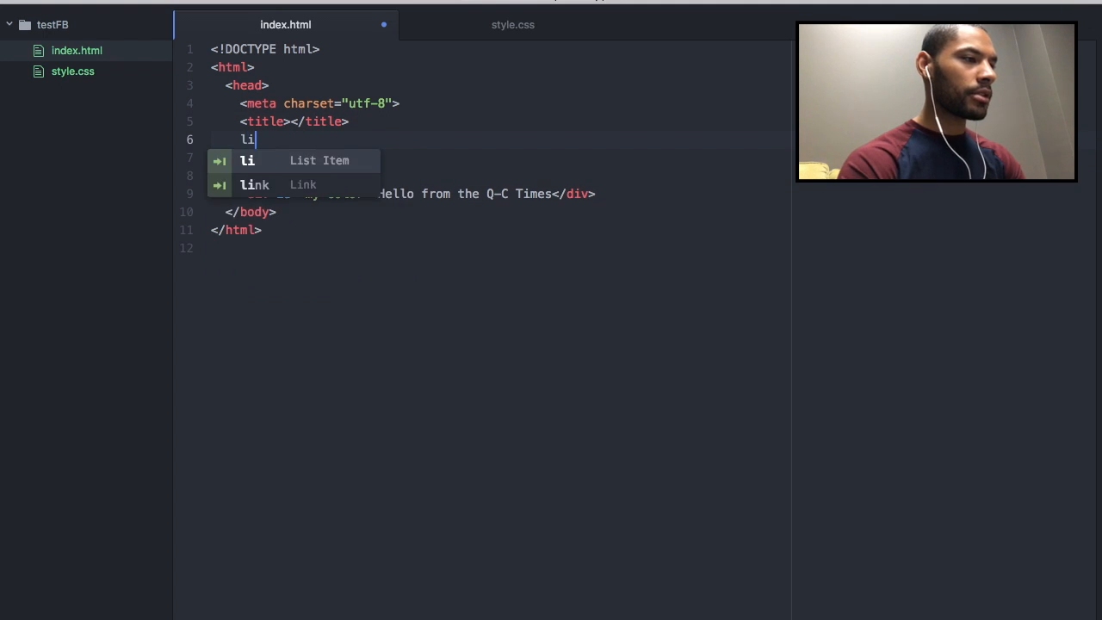
key("Tab")
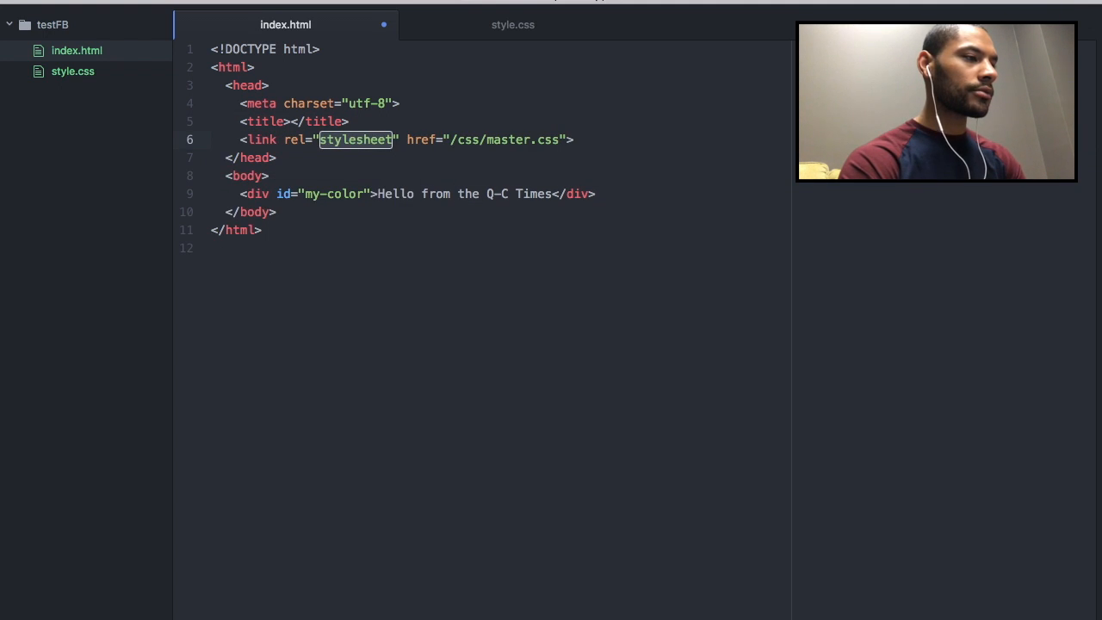
left_click(533, 139)
left_click(450, 140, "shift")
type("style")
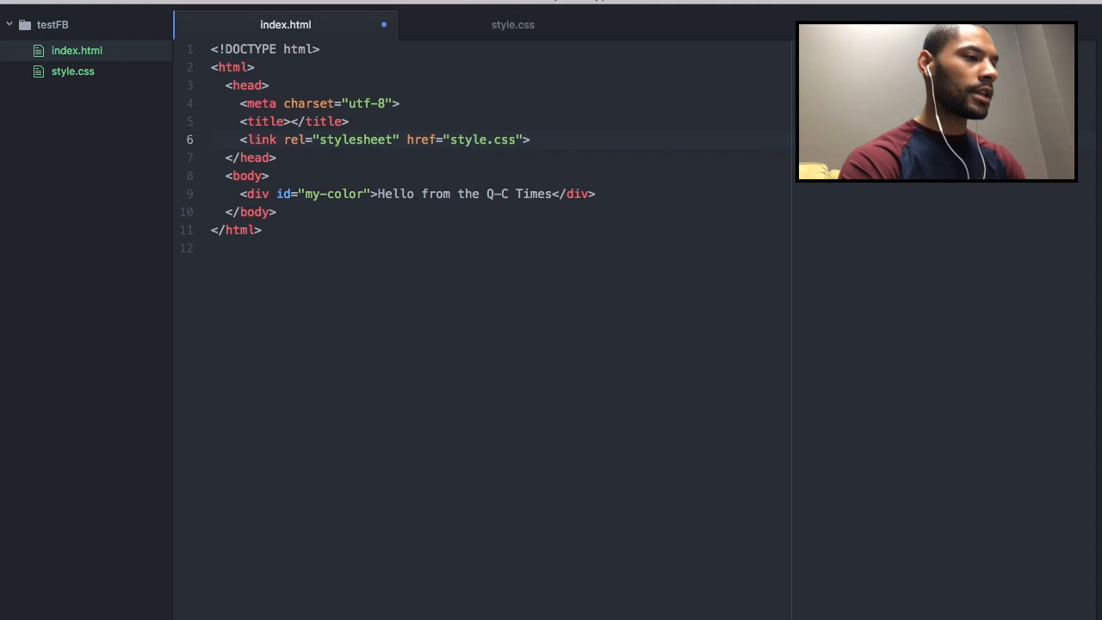
Switch to OBS, refresh the cache of the BrowserSource's current page from its properties, and cancel any other property changes
key("super+Tab")
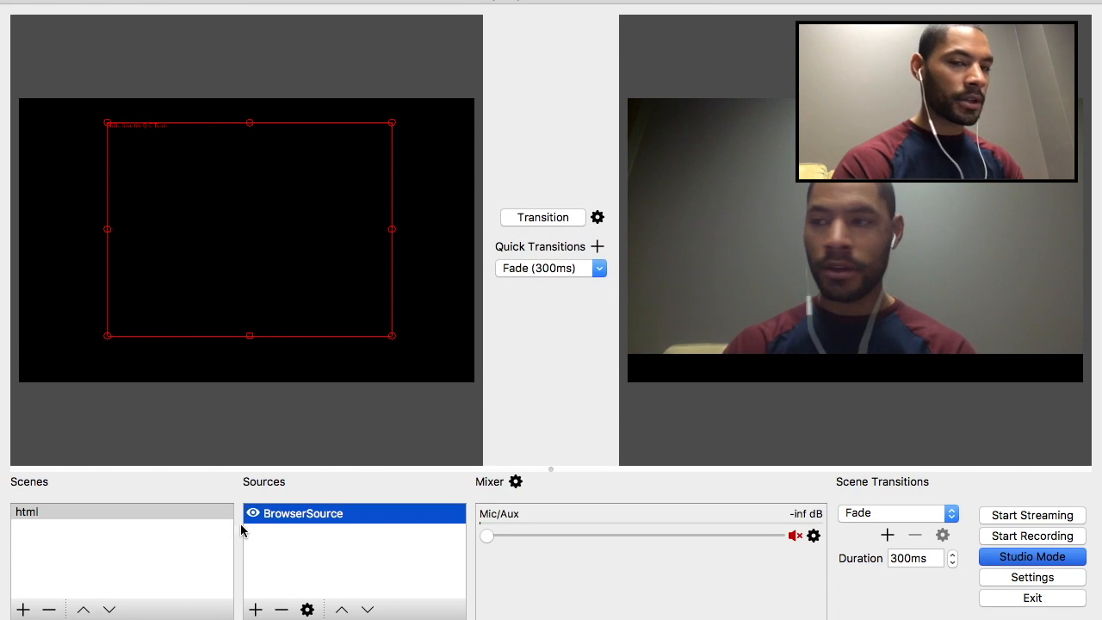
double_click(302, 514)
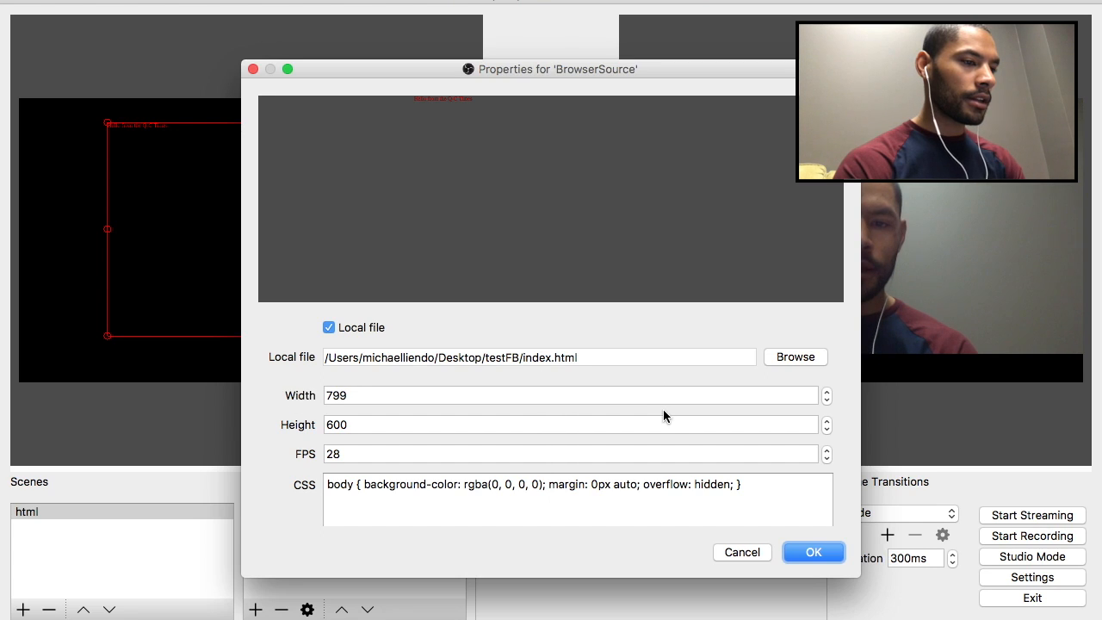
scroll(663, 415, "down", 2)
scroll(291, 489, "down", 3)
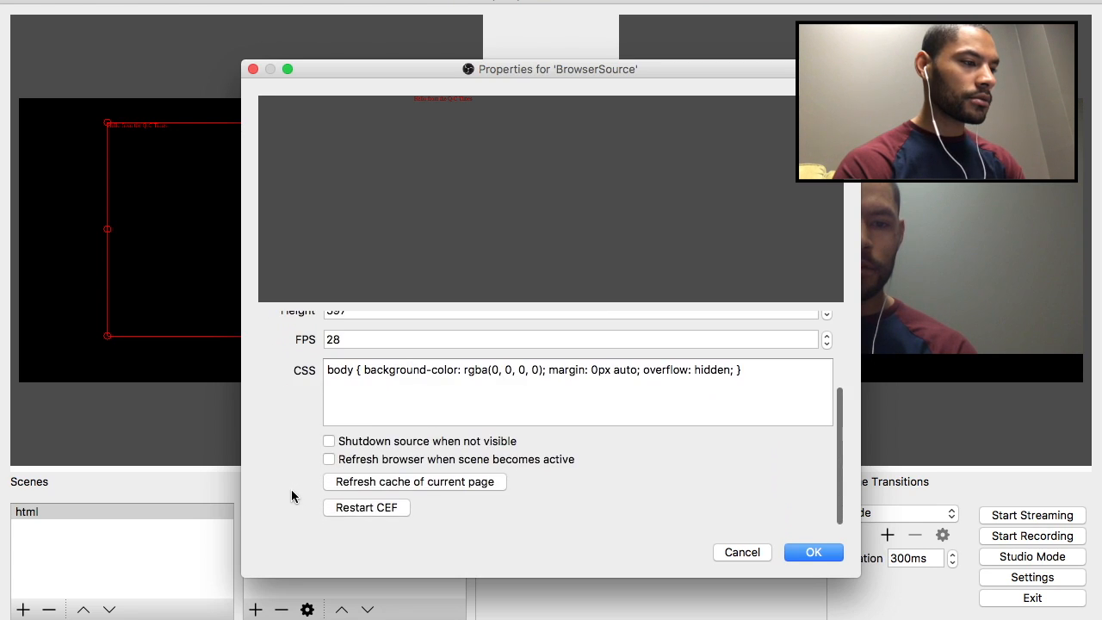
left_click(365, 482)
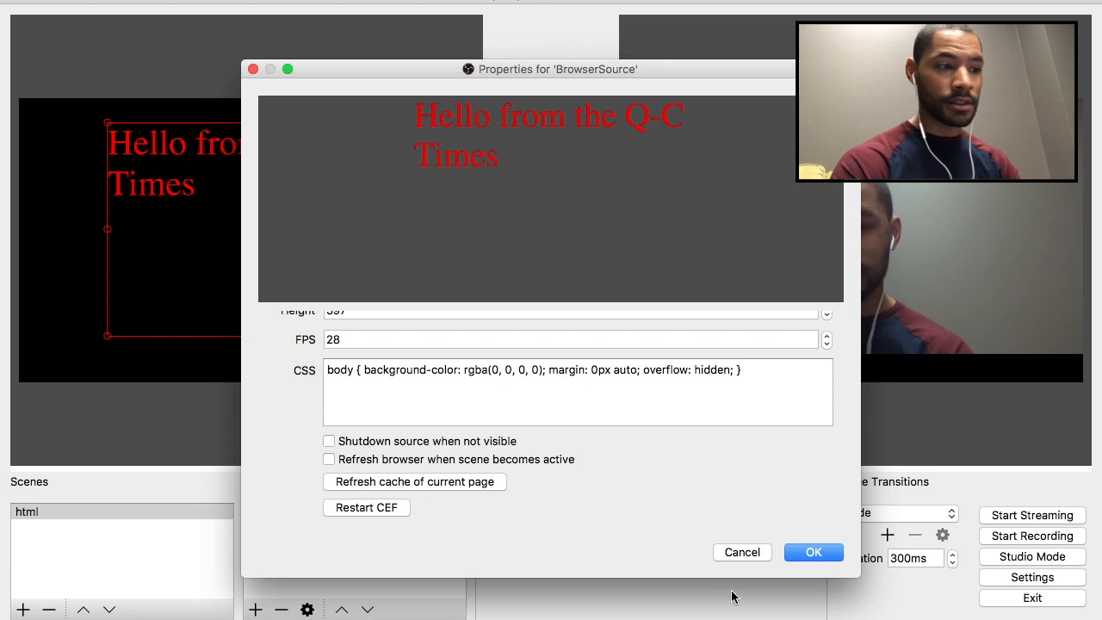
left_click(741, 552)
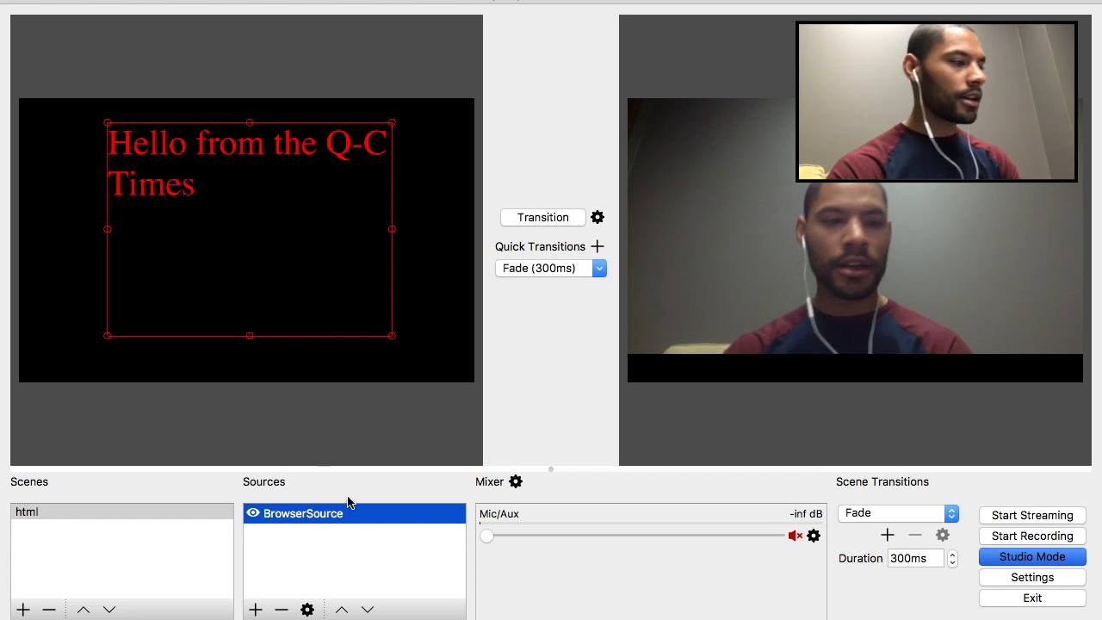
Transition the html scene from the preview to the program output and deselect the BrowserSource
left_click(544, 218)
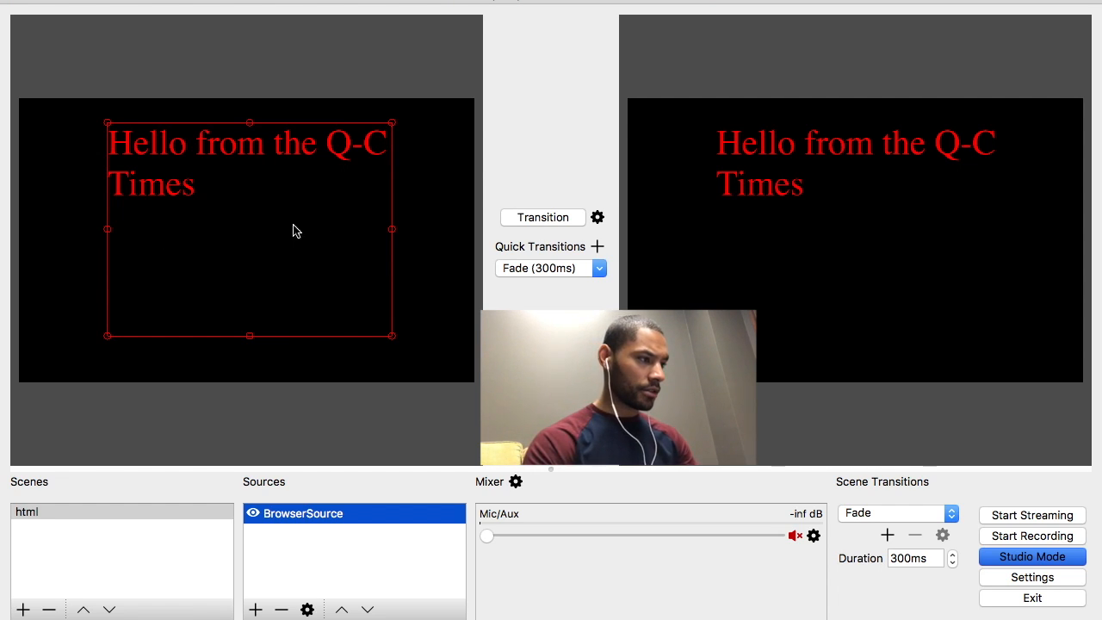
left_click(210, 411)
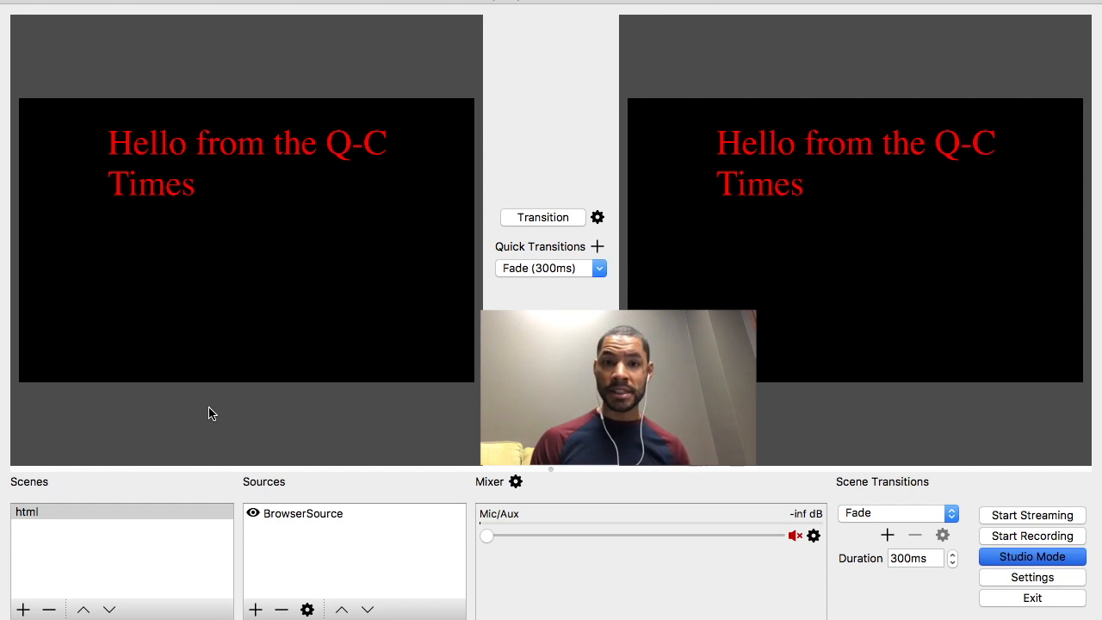
Add a new scene named same
left_click(23, 609)
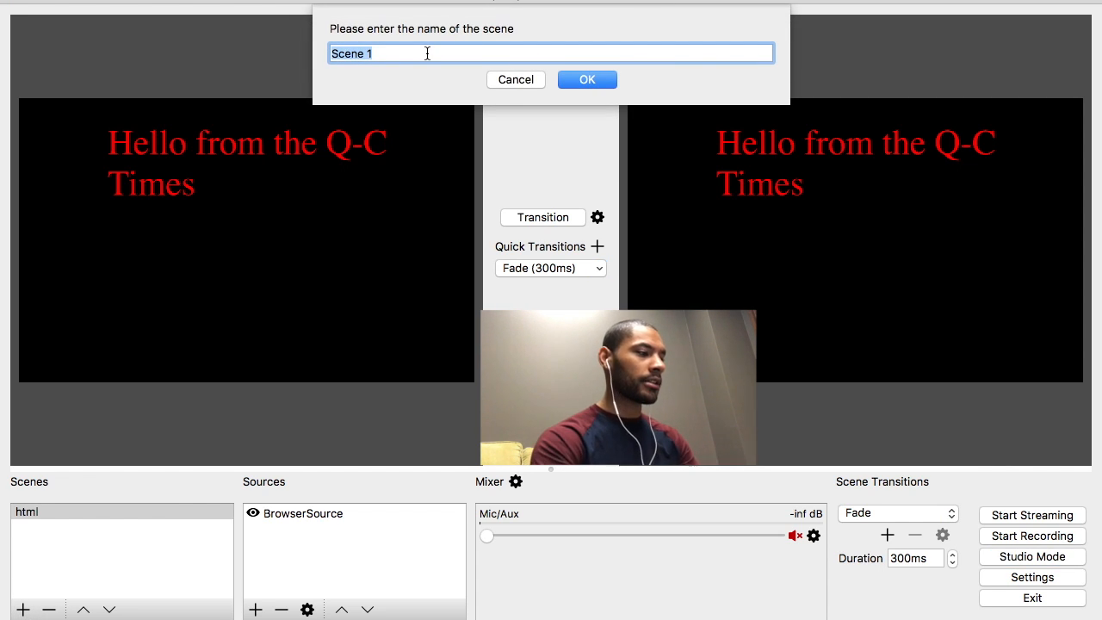
type("same")
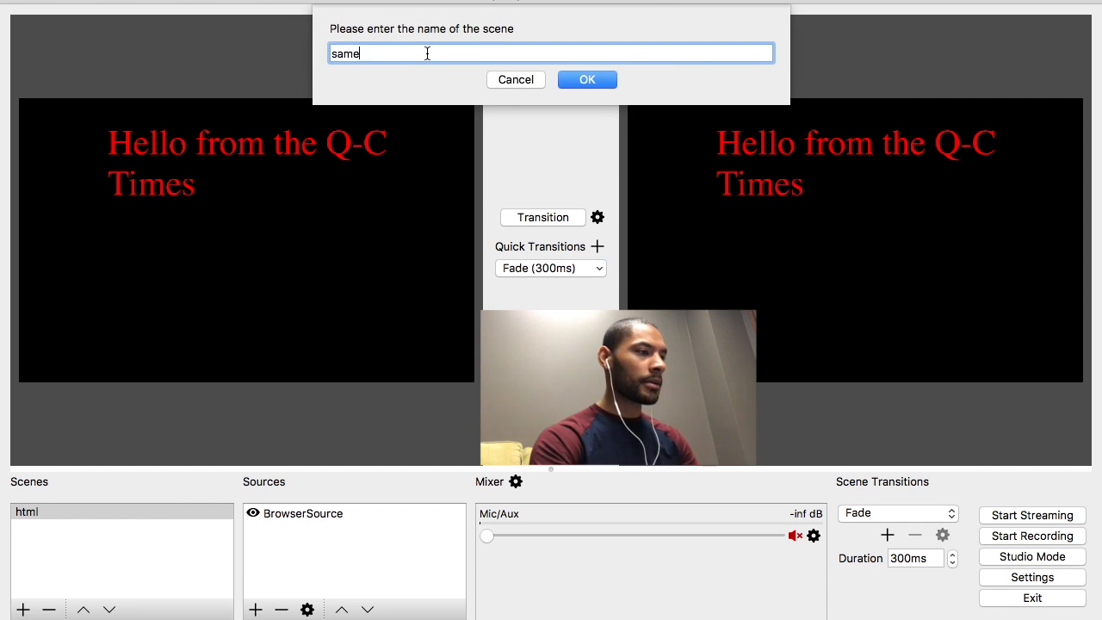
key("Return")
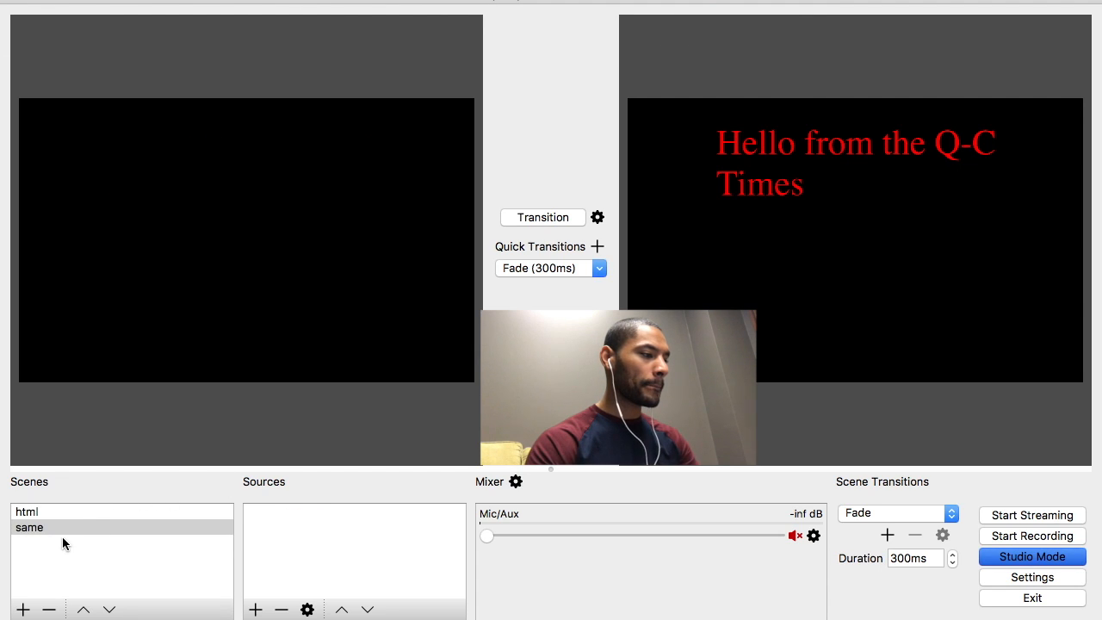
Add a new BrowserSource to the same scene, creating it fresh instead of reusing the existing one
left_click(255, 610)
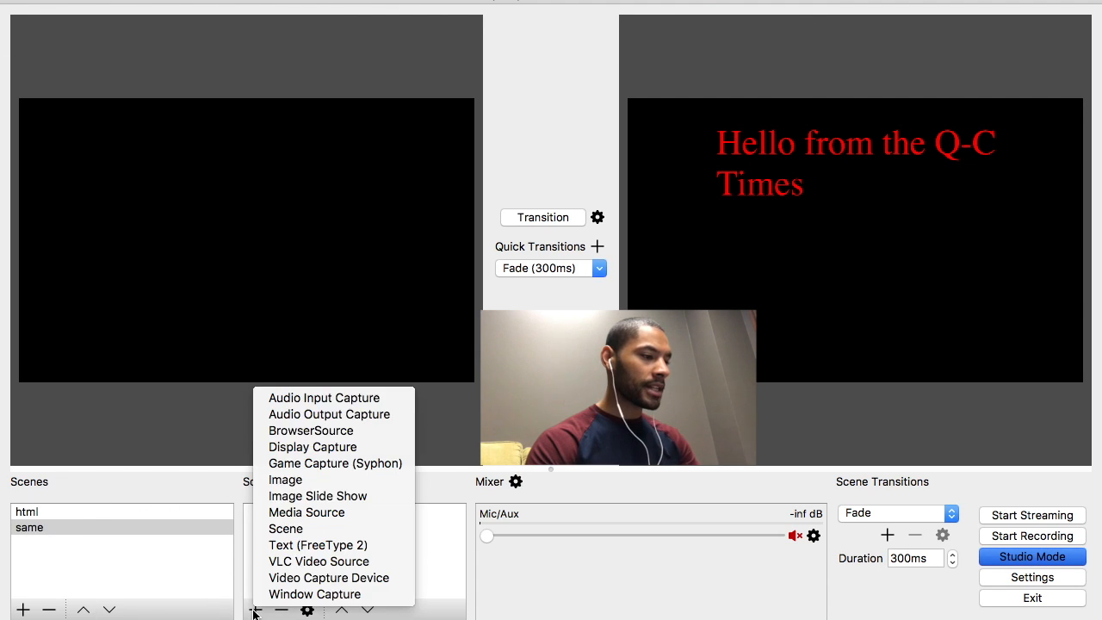
left_click(317, 432)
left_click(426, 79)
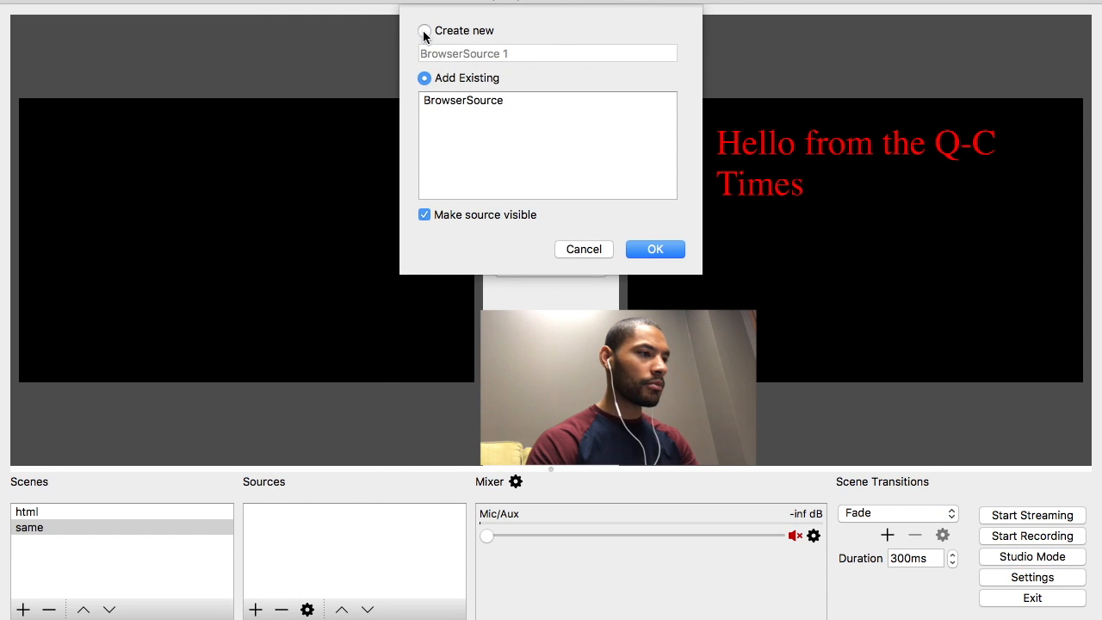
left_click(424, 32)
left_click(656, 249)
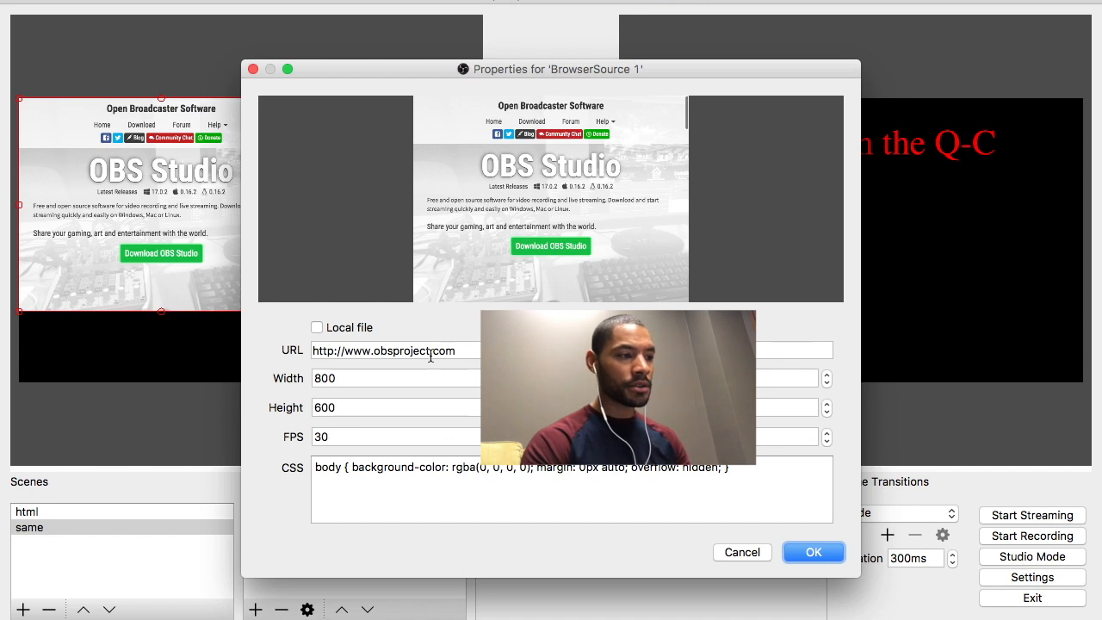
Point the new browser source to the local file index.html in the testFB folder and accept its properties
left_click(458, 351)
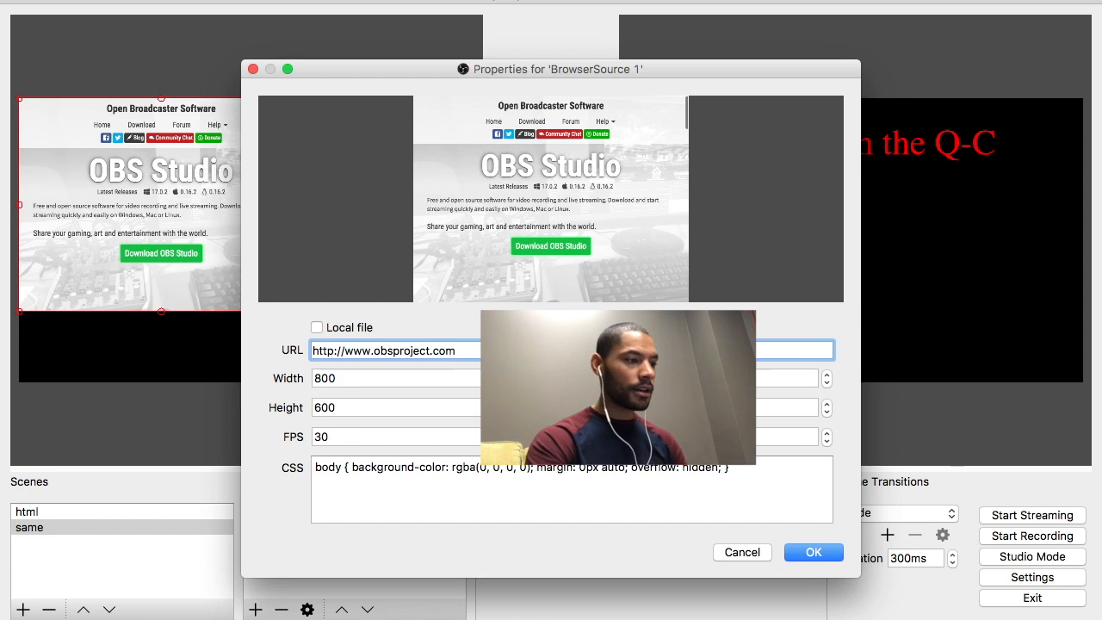
left_click(318, 328)
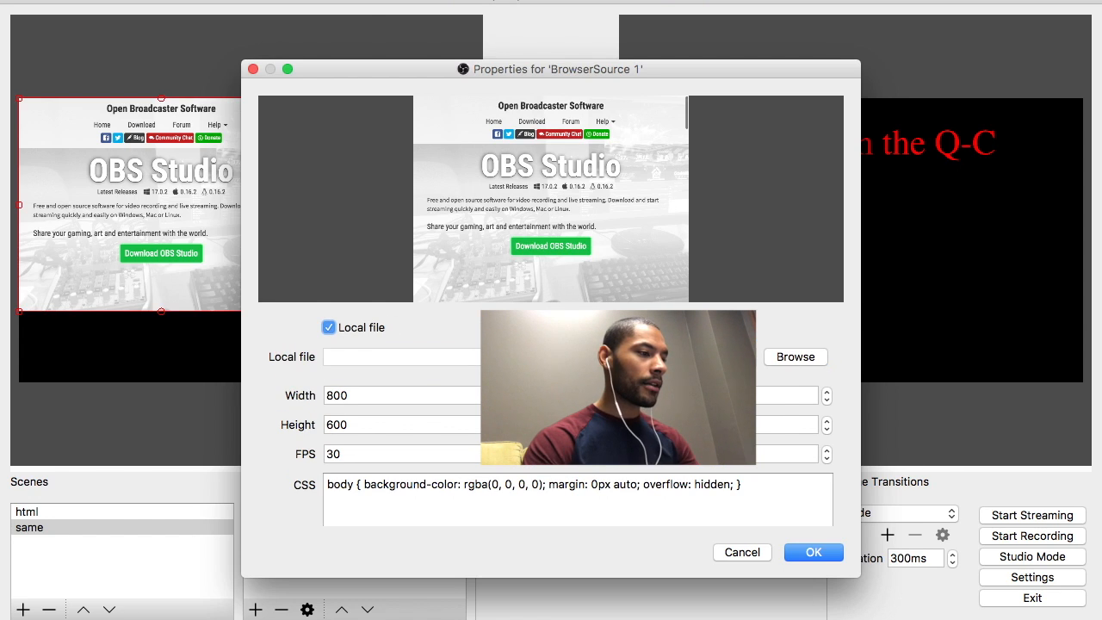
left_click(791, 354)
left_click(420, 121)
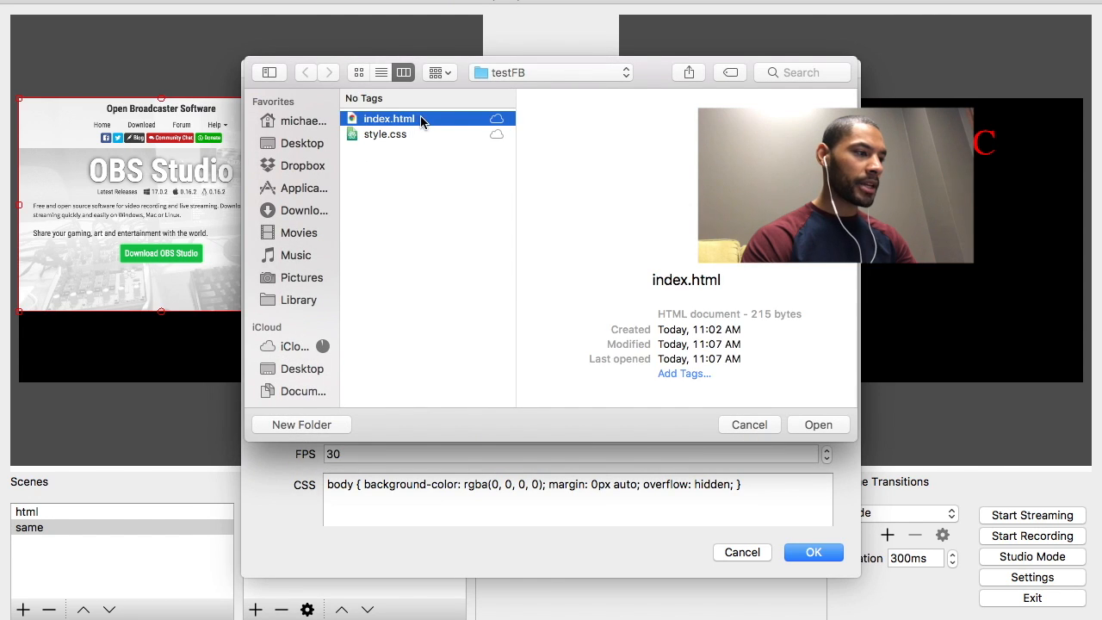
left_click(823, 424)
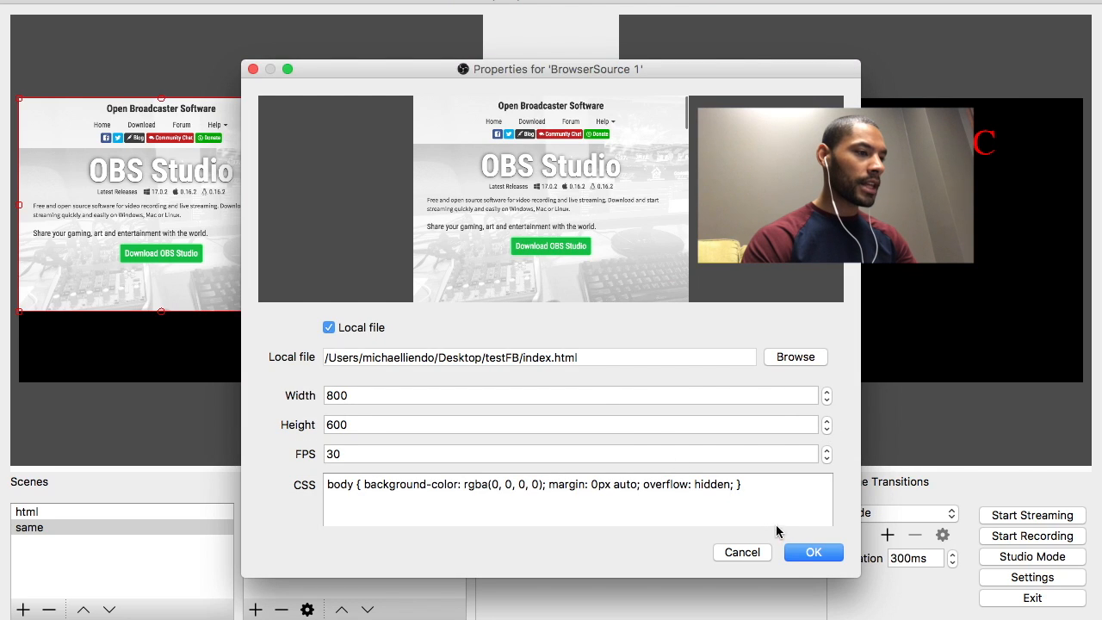
left_click(811, 553)
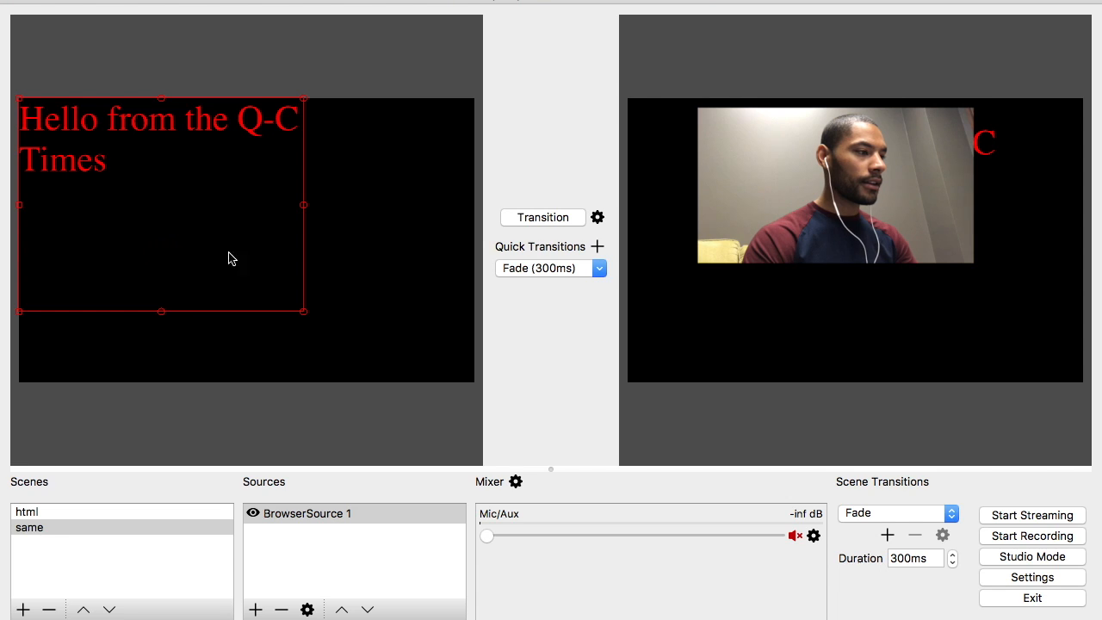
Move the browser source to the lower-right corner of the same scene's canvas and switch between the html and same scenes
left_click_drag(148, 191, 313, 266)
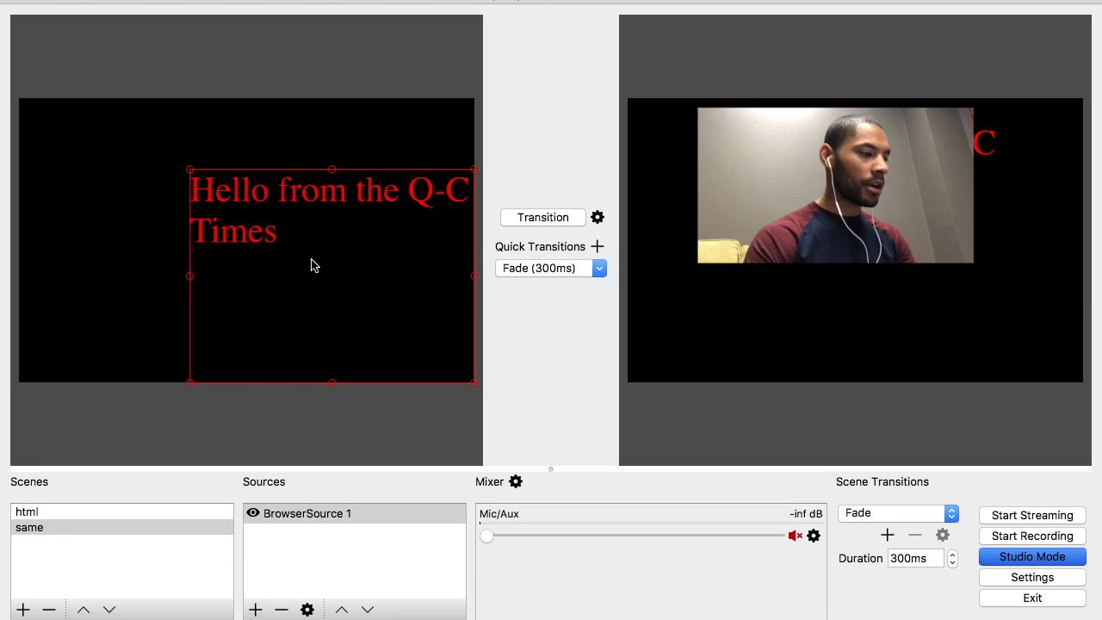
left_click(166, 512)
left_click(148, 529)
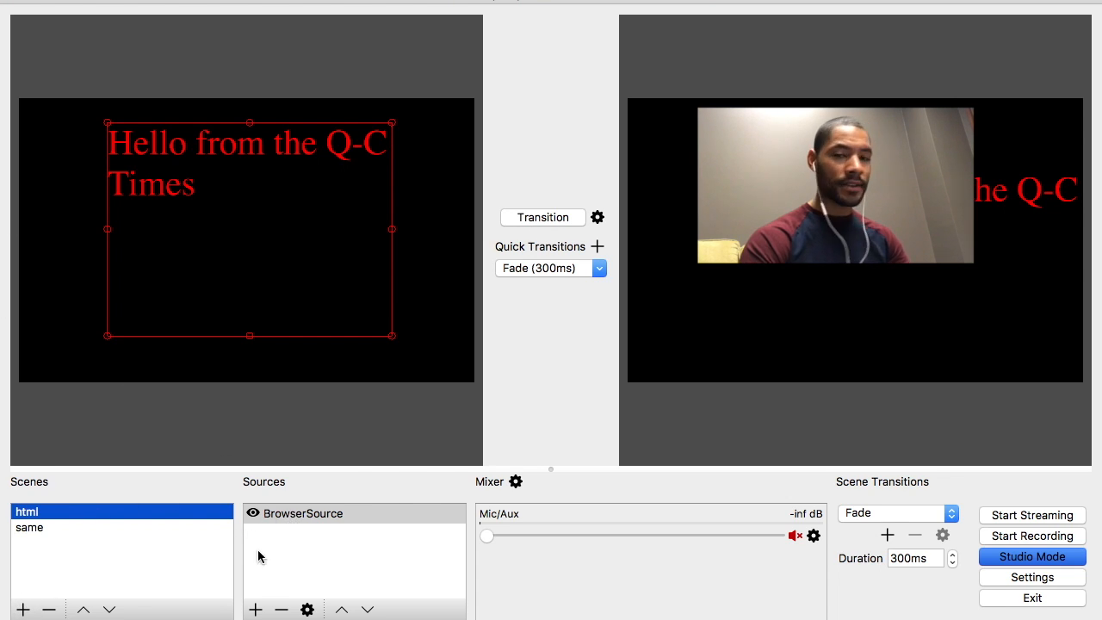
Add a new Video Capture Device source to the html scene, keeping the default name
left_click(256, 610)
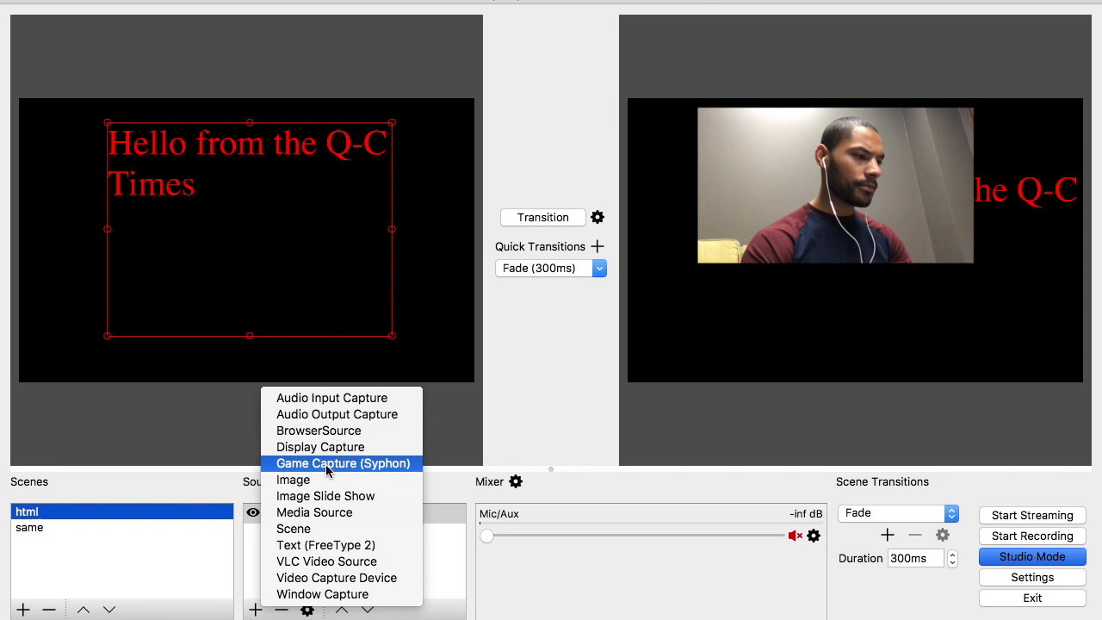
left_click(325, 579)
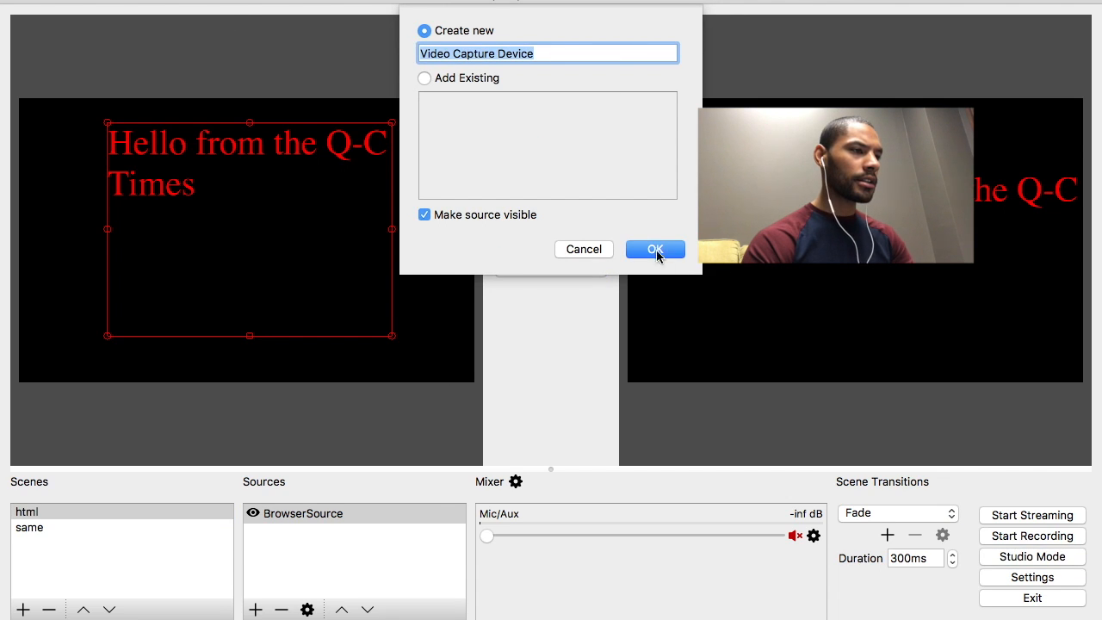
left_click(655, 250)
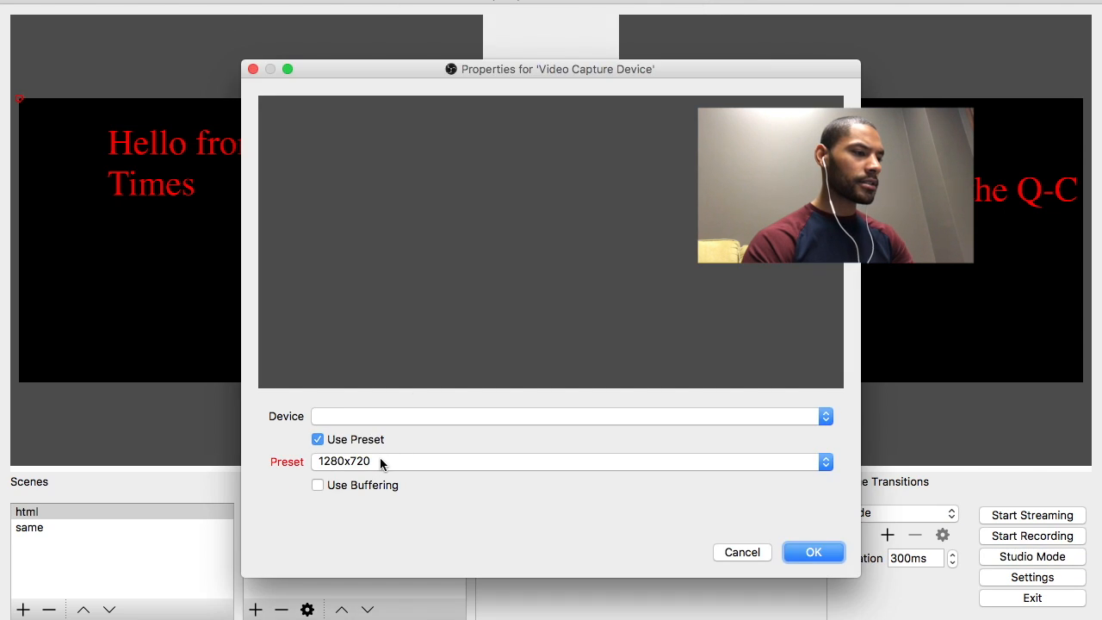
Set the capture device to FaceTime HD Camera (Built-in), then transition the html scene to the program output and back
left_click(442, 420)
left_click(431, 437)
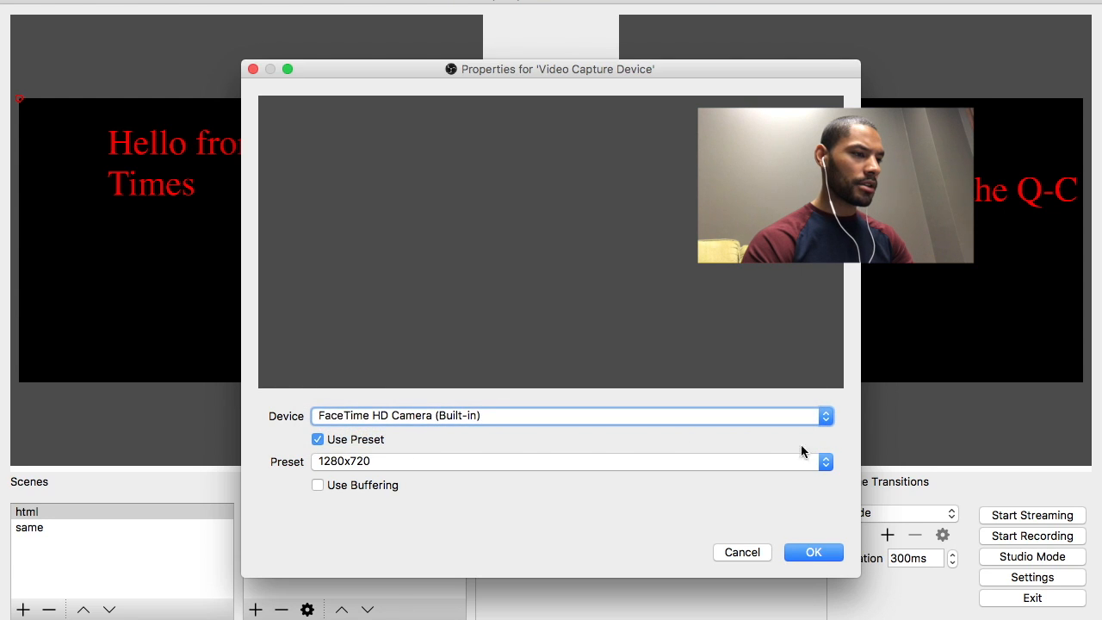
left_click(814, 553)
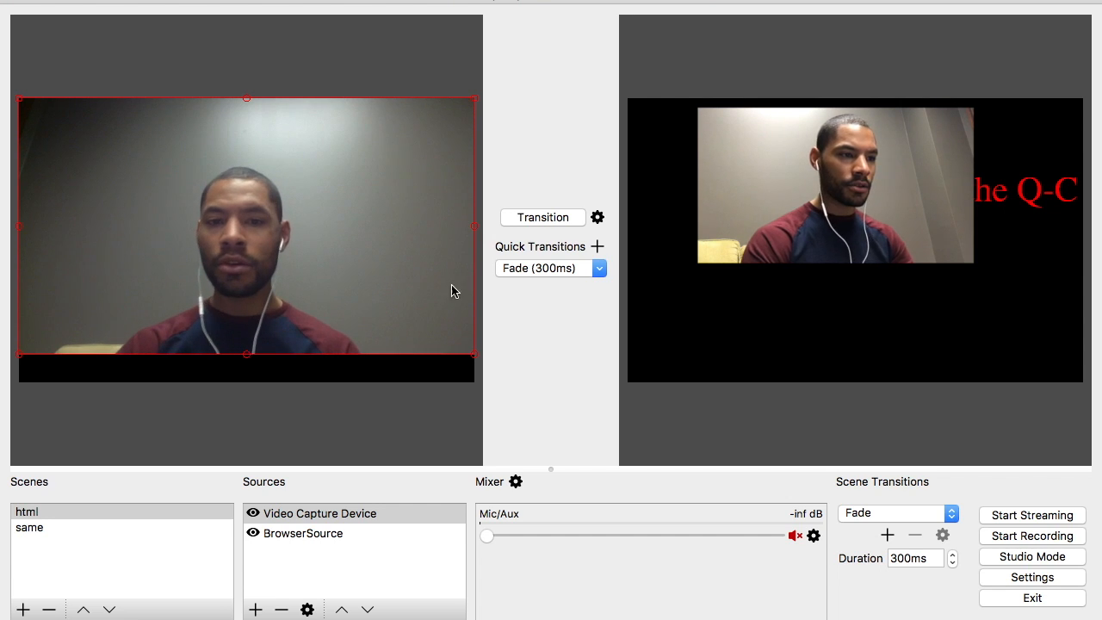
left_click(551, 223)
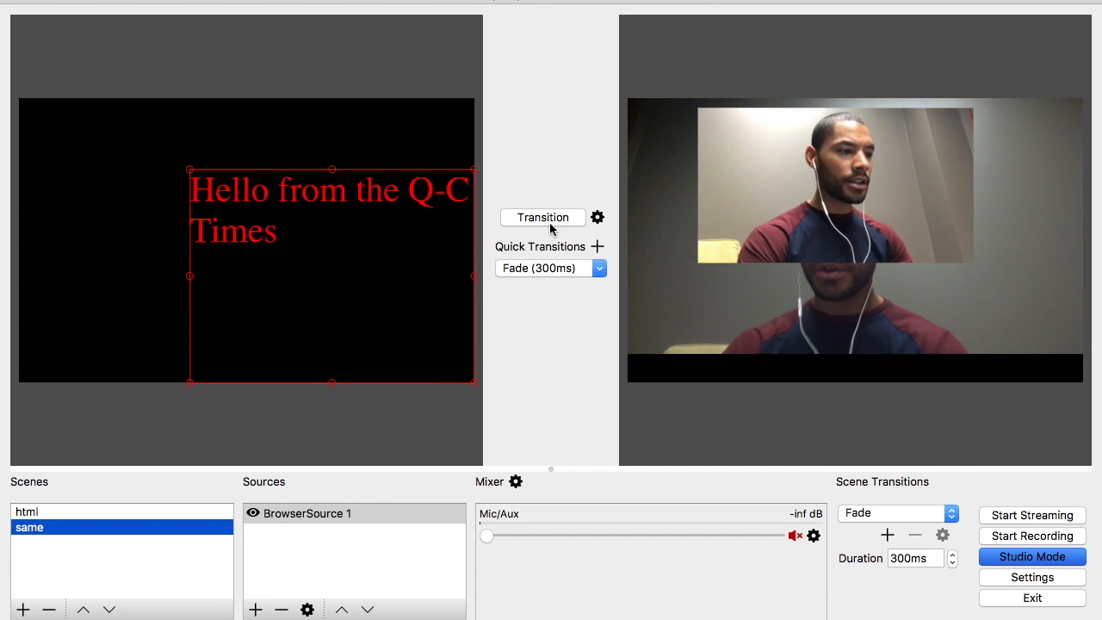
left_click(551, 222)
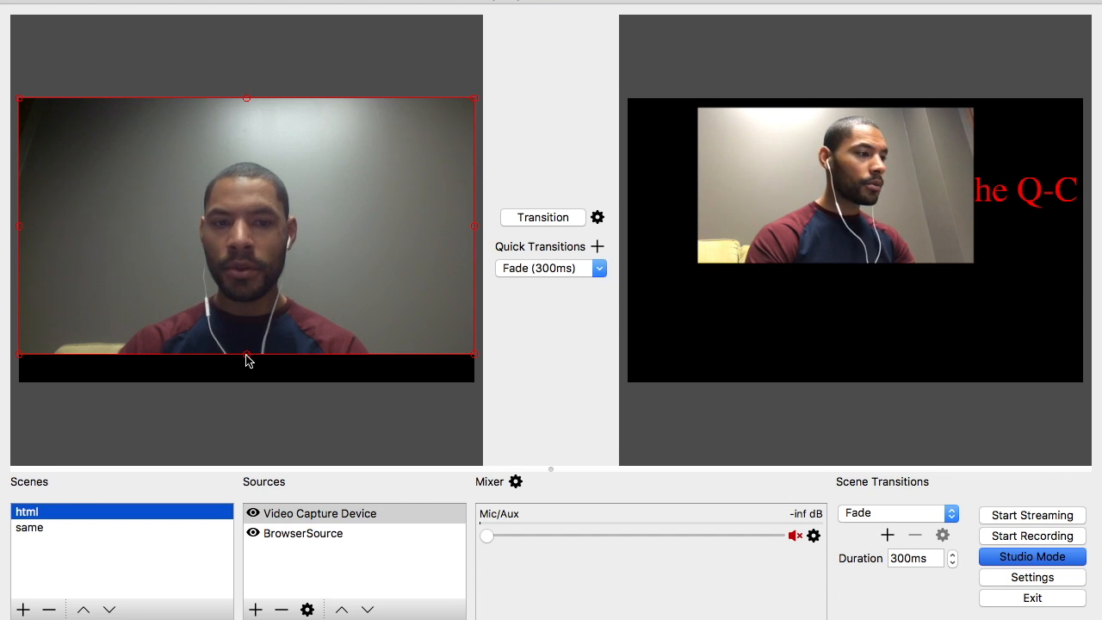
Shrink the camera feed to about a third of the html scene's width, place it in the canvas's lower-right corner, and transition the scene to program
left_click_drag(246, 360, 223, 183)
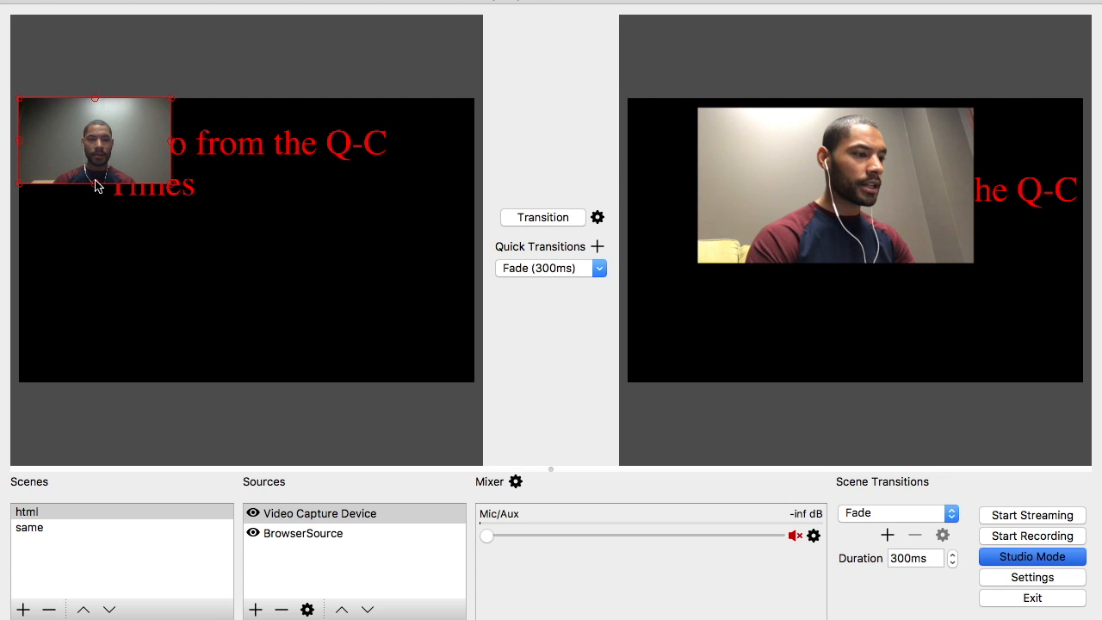
left_click_drag(109, 161, 422, 362)
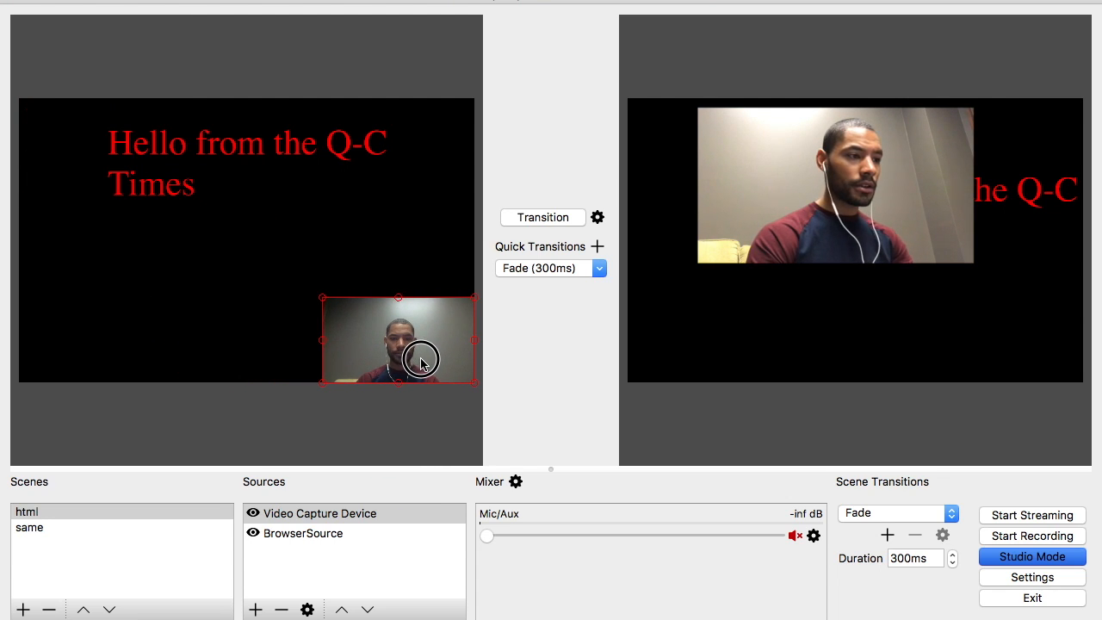
left_click(539, 218)
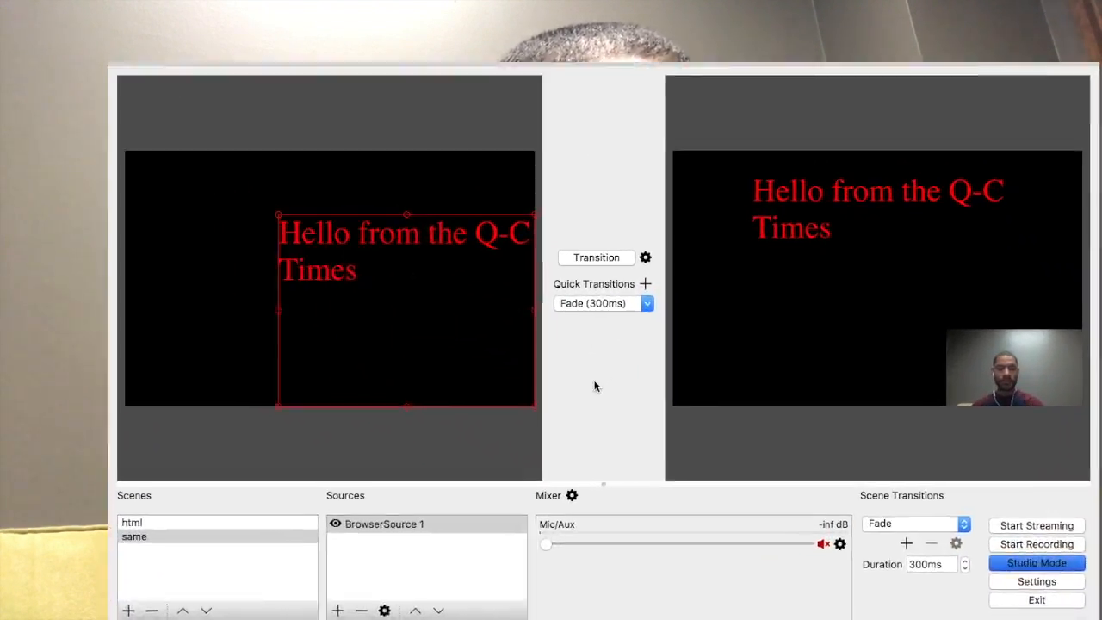
Switch to Chrome and open facebook.com in a new tab
key("super+Tab")
key("super+Tab")
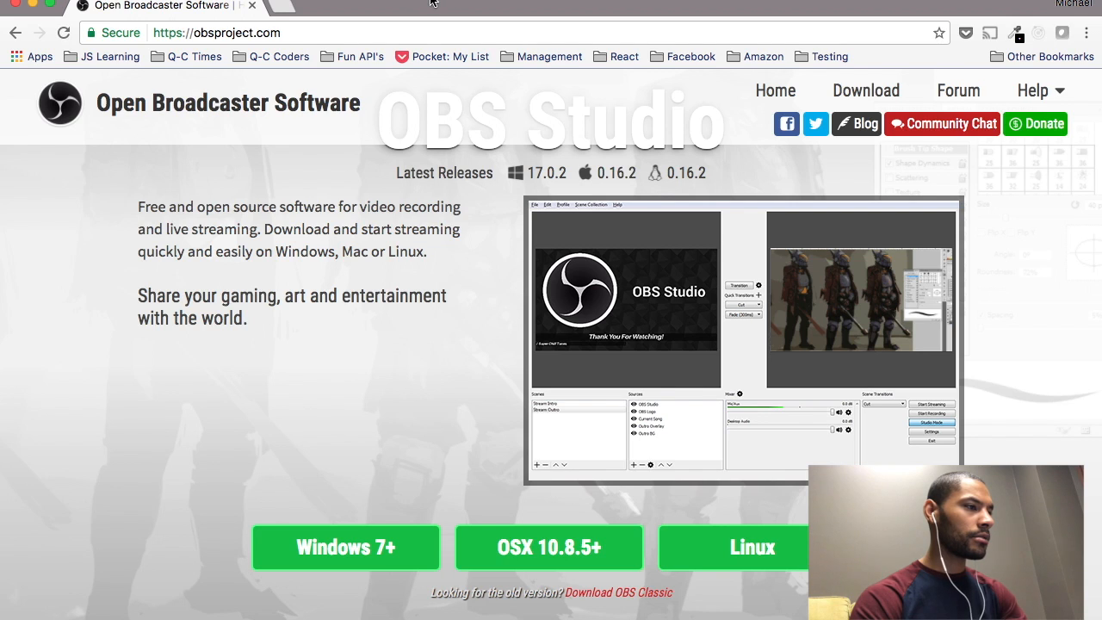
left_click(283, 10)
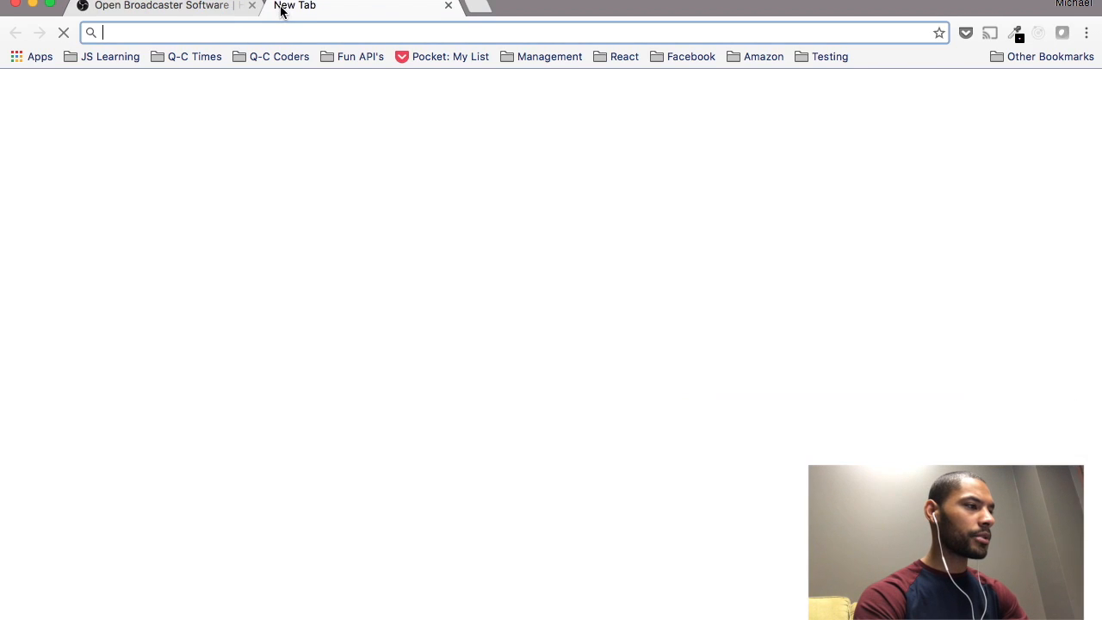
type("face.")
key("BackSpace")
type("book.com")
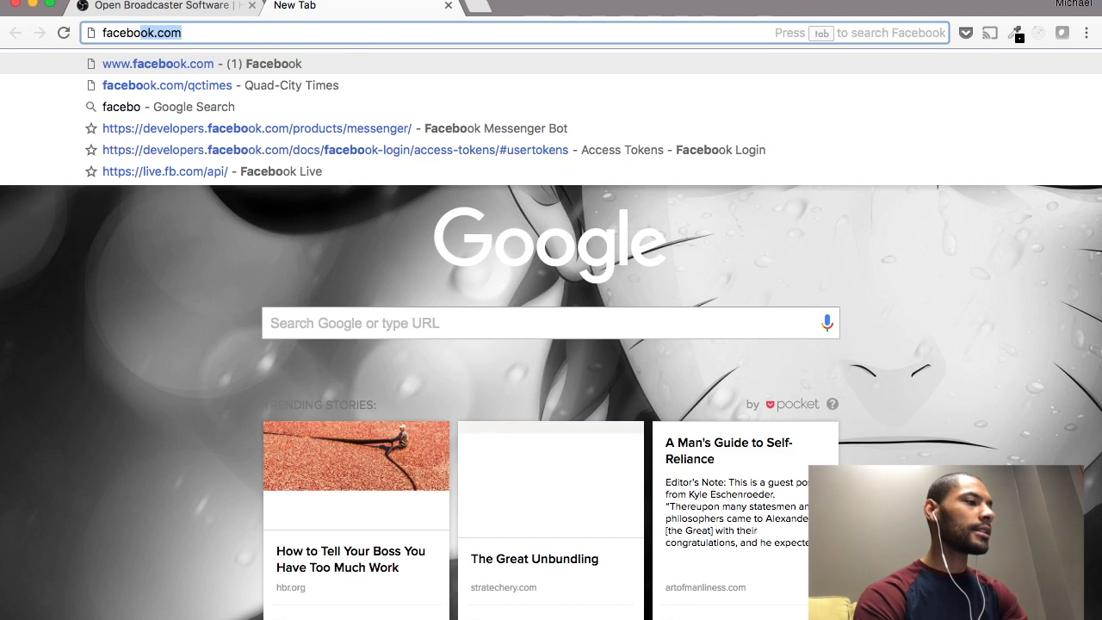
key("Return")
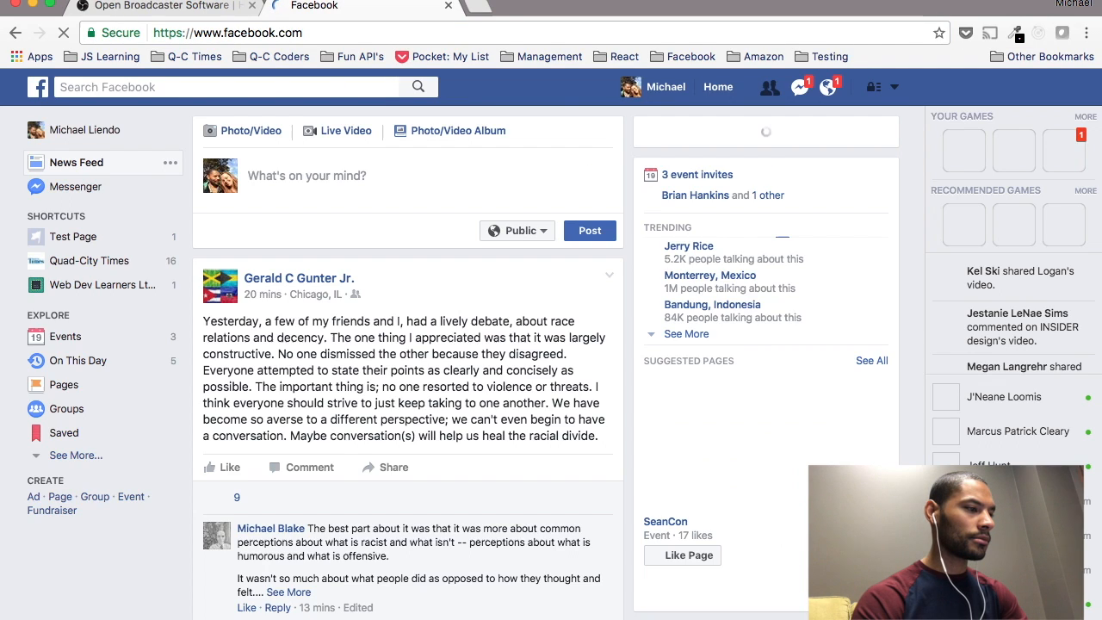
scroll(469, 274, "down", 5)
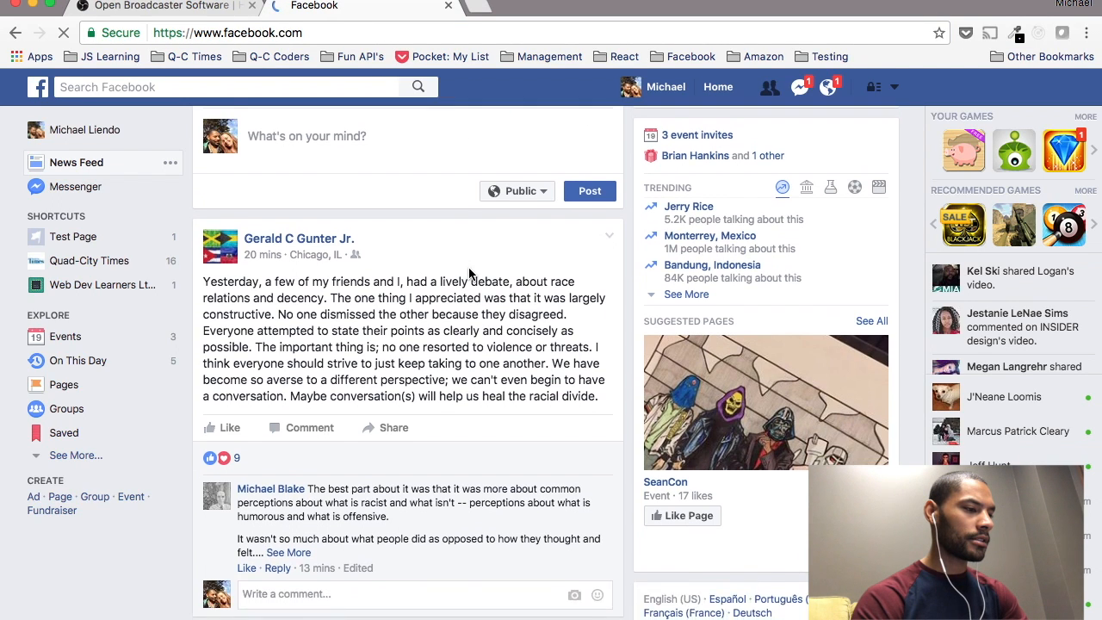
scroll(470, 270, "down", 3)
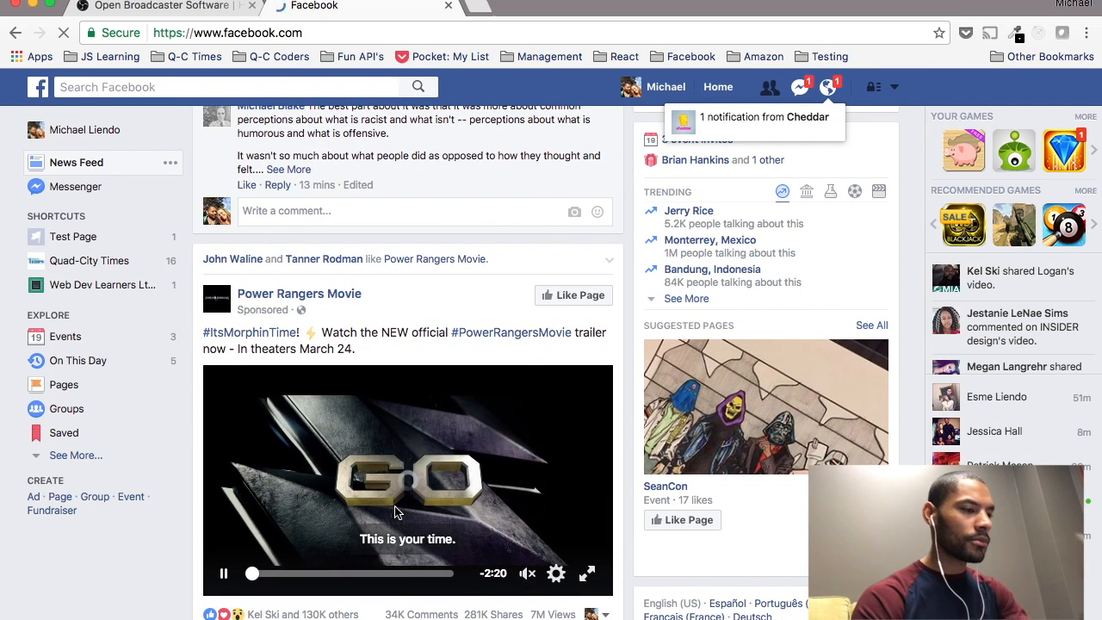
scroll(396, 514, "down", 1)
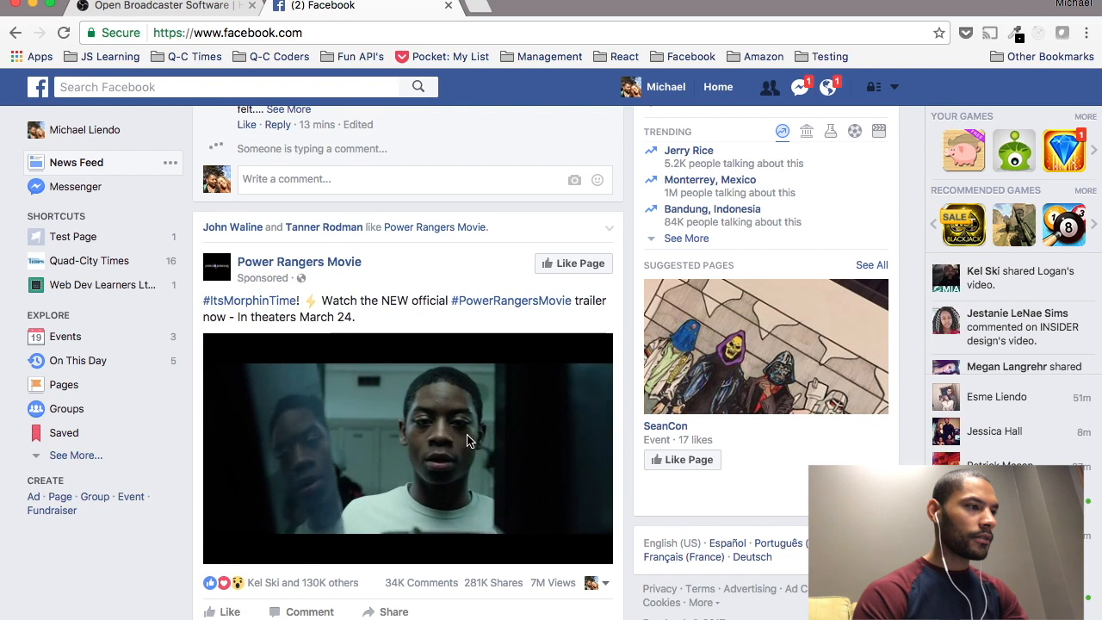
left_click(363, 34)
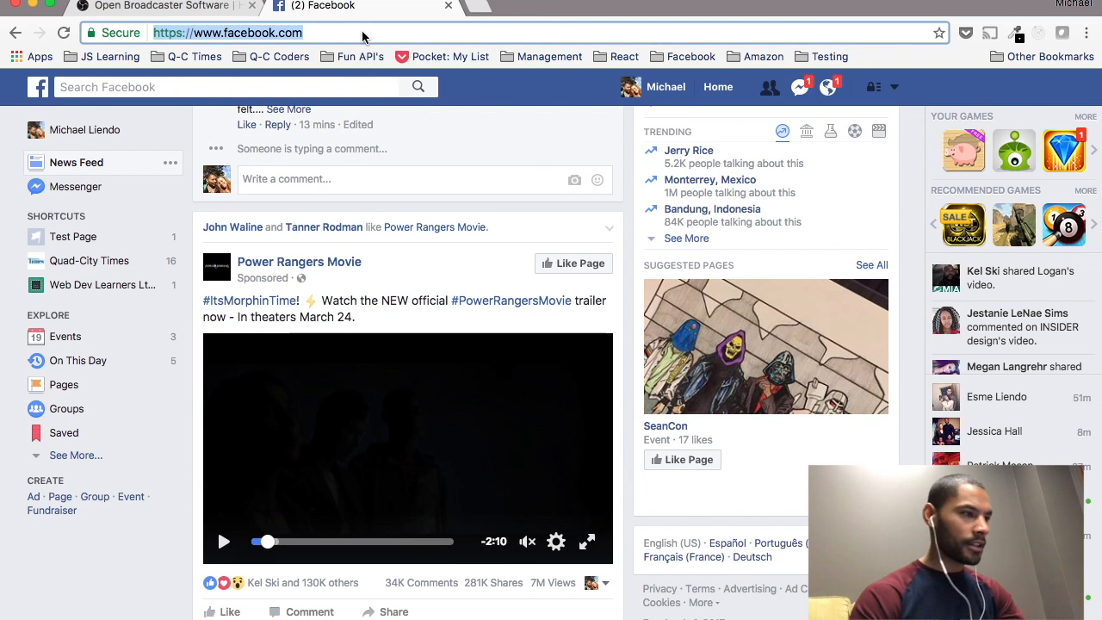
key("Right")
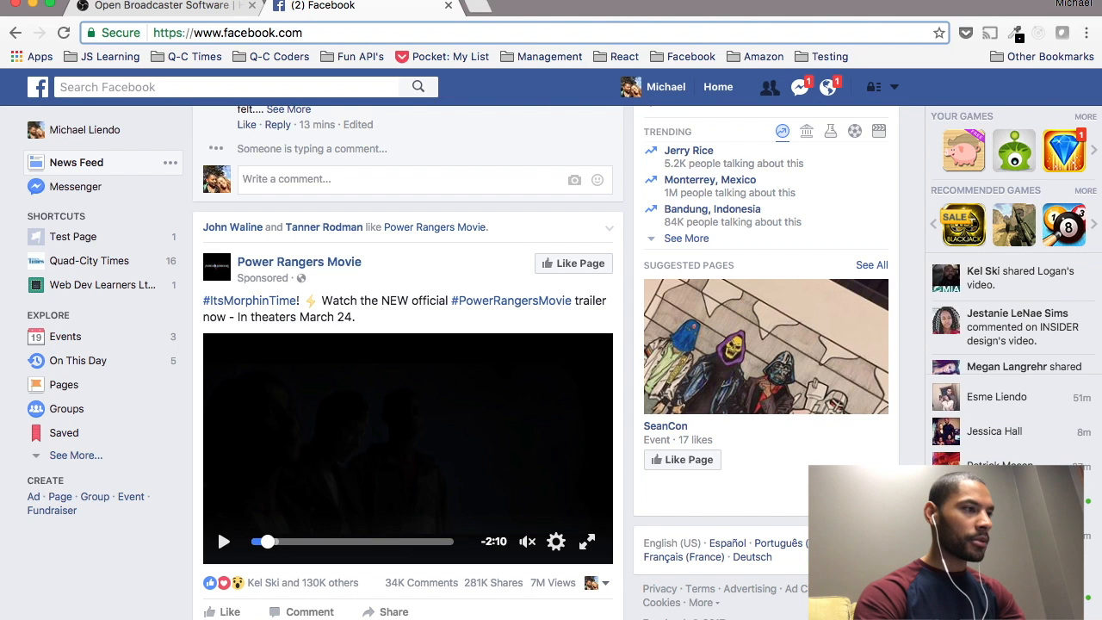
type("/qctimes")
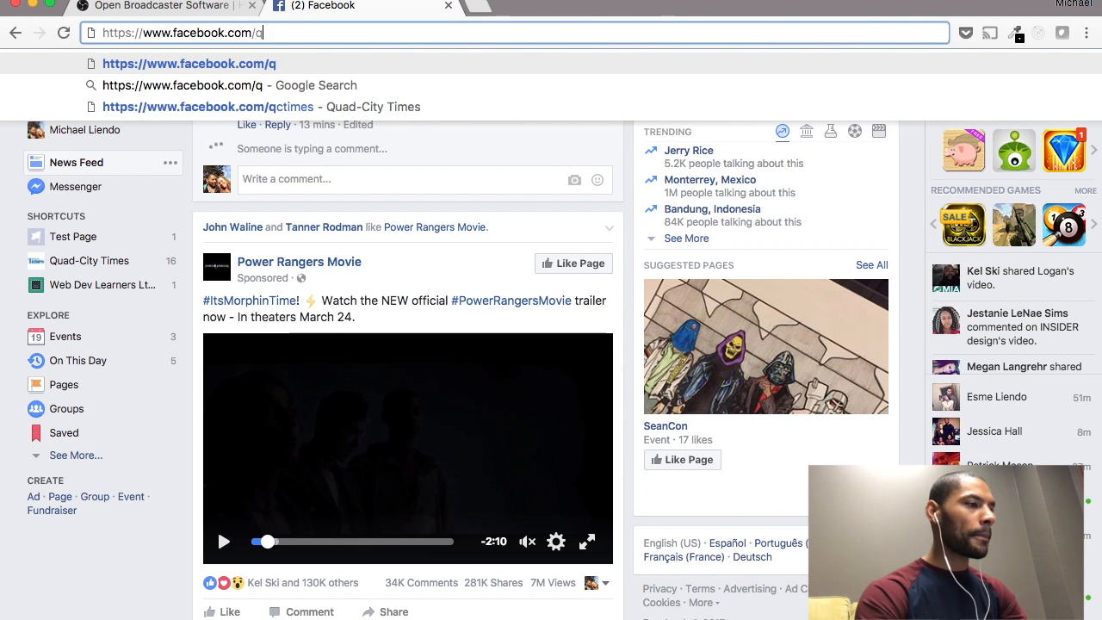
key("Return")
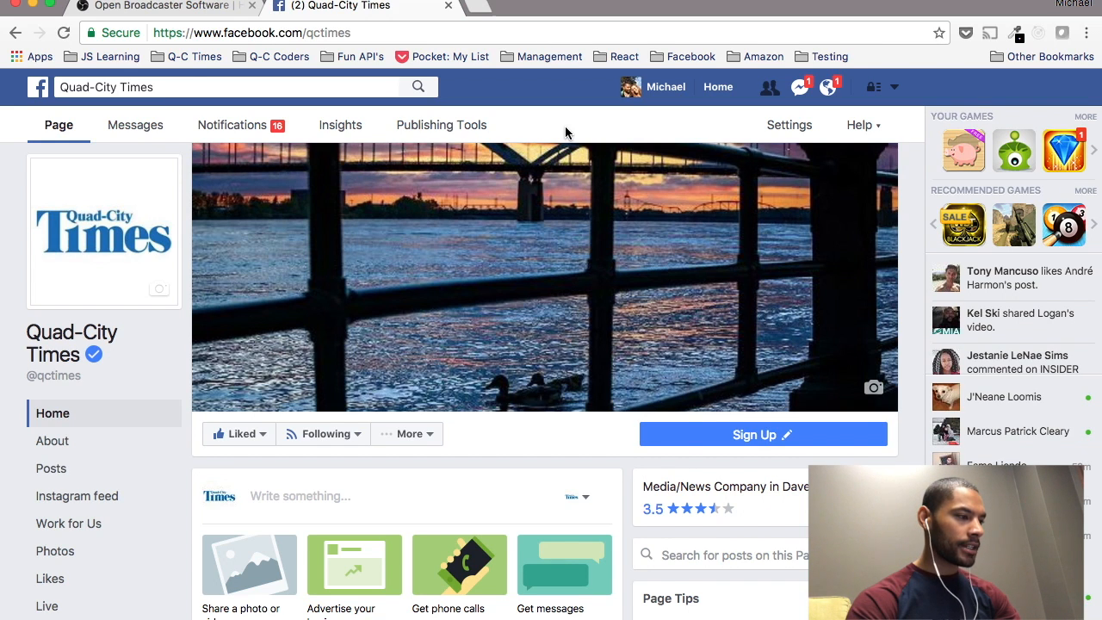
scroll(566, 133, "down", 5)
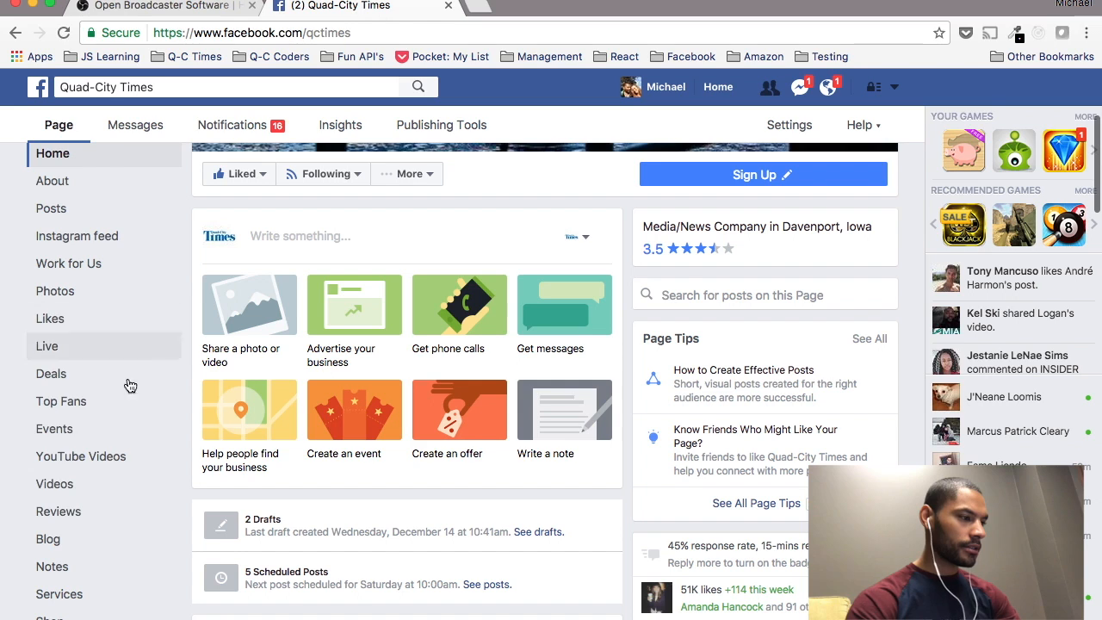
Open the Video Library from the Page's videos section and create a new live video
left_click(52, 488)
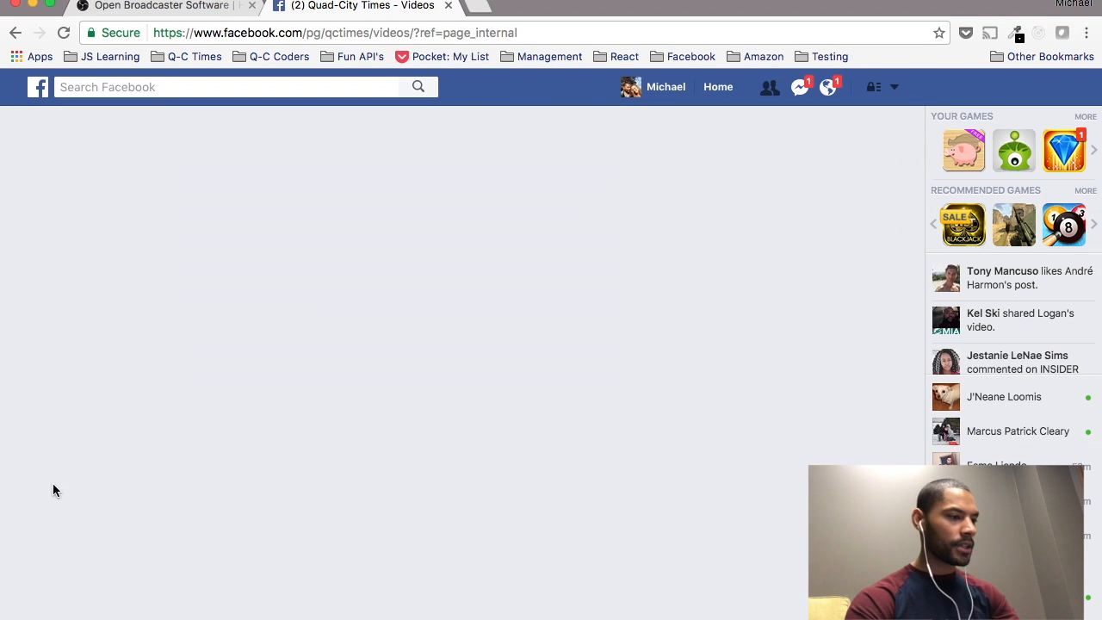
scroll(53, 491, "down", 5)
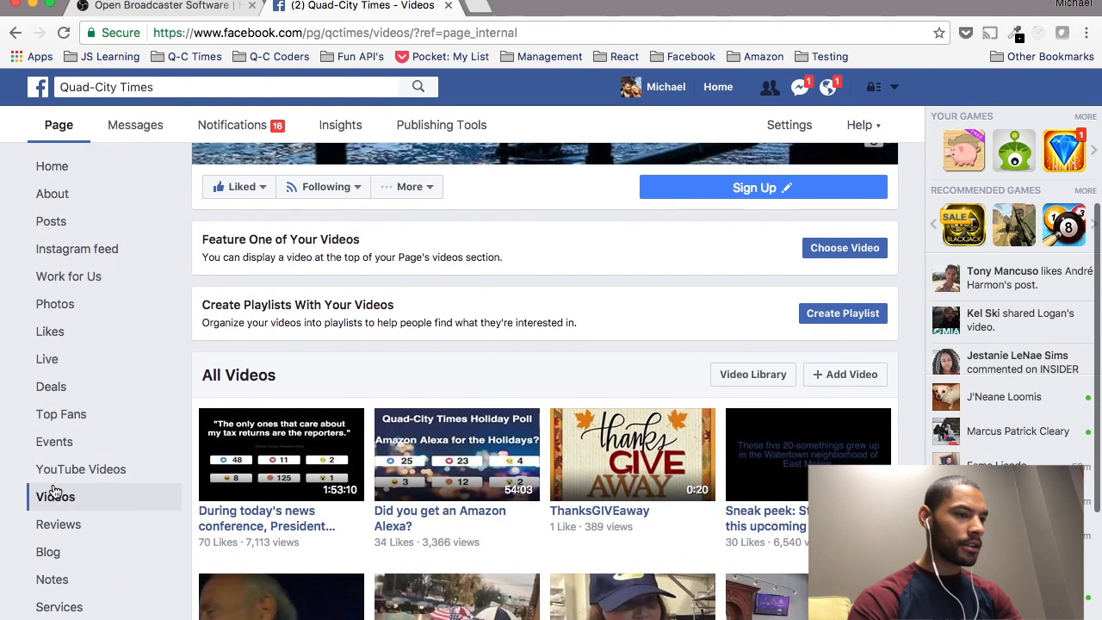
scroll(53, 490, "up", 1)
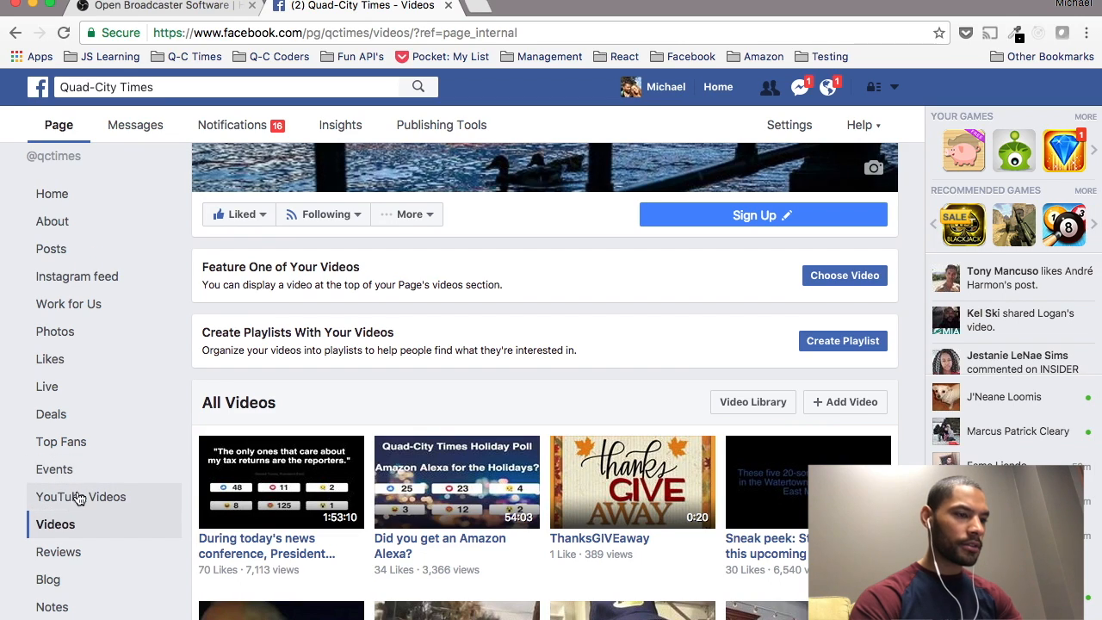
left_click(753, 412)
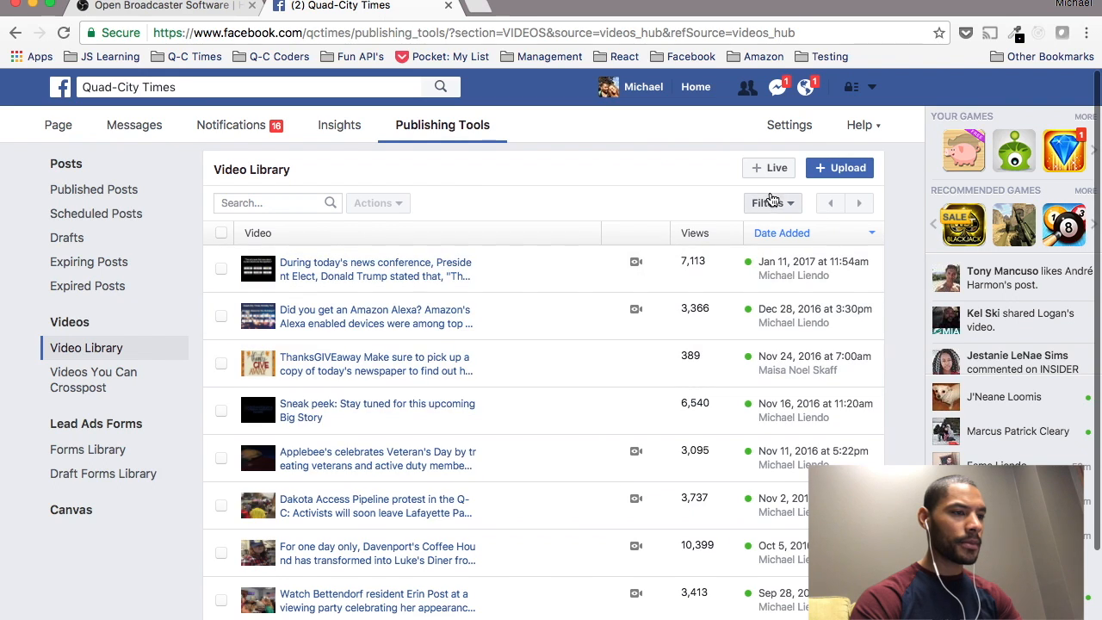
left_click(772, 170)
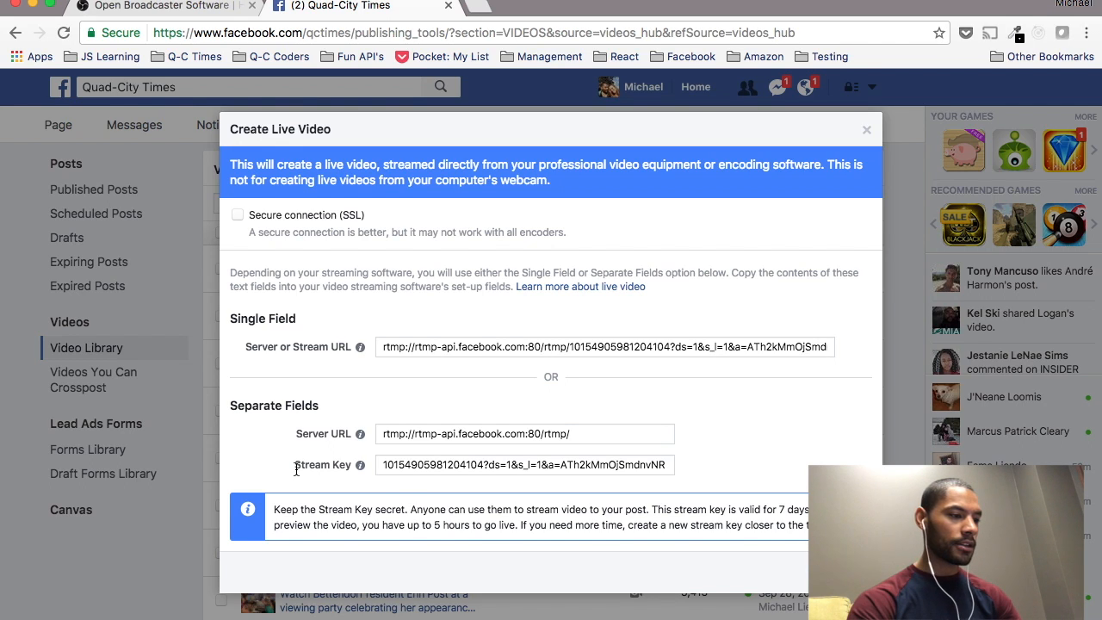
Copy the stream key from the Create Live Video dialog and switch to OBS
left_click(427, 465)
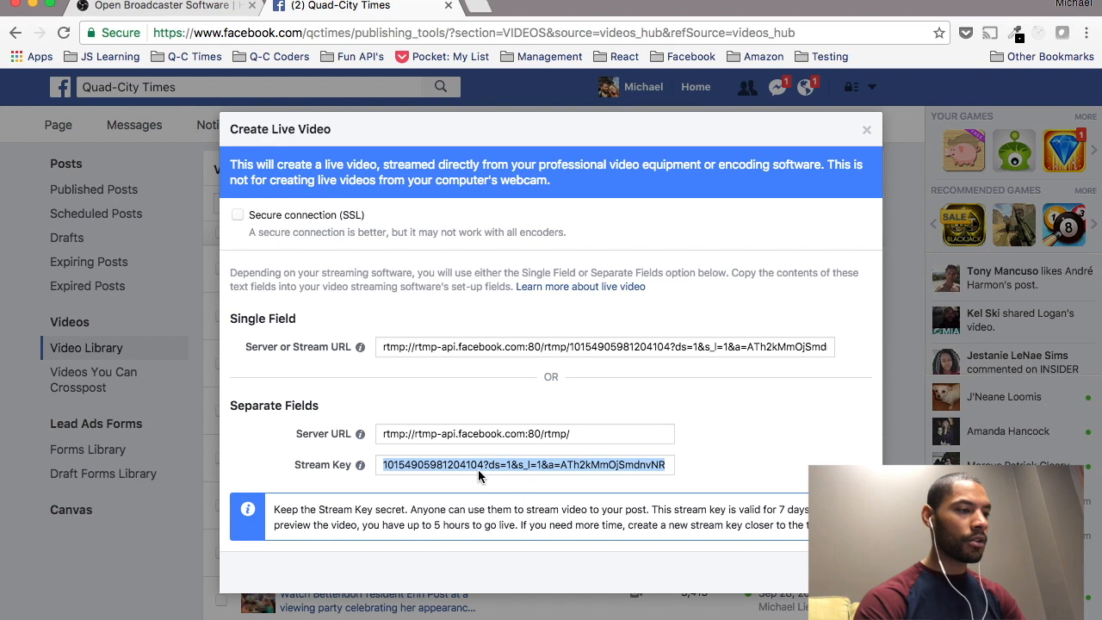
key("super+Tab")
key("super+Tab")
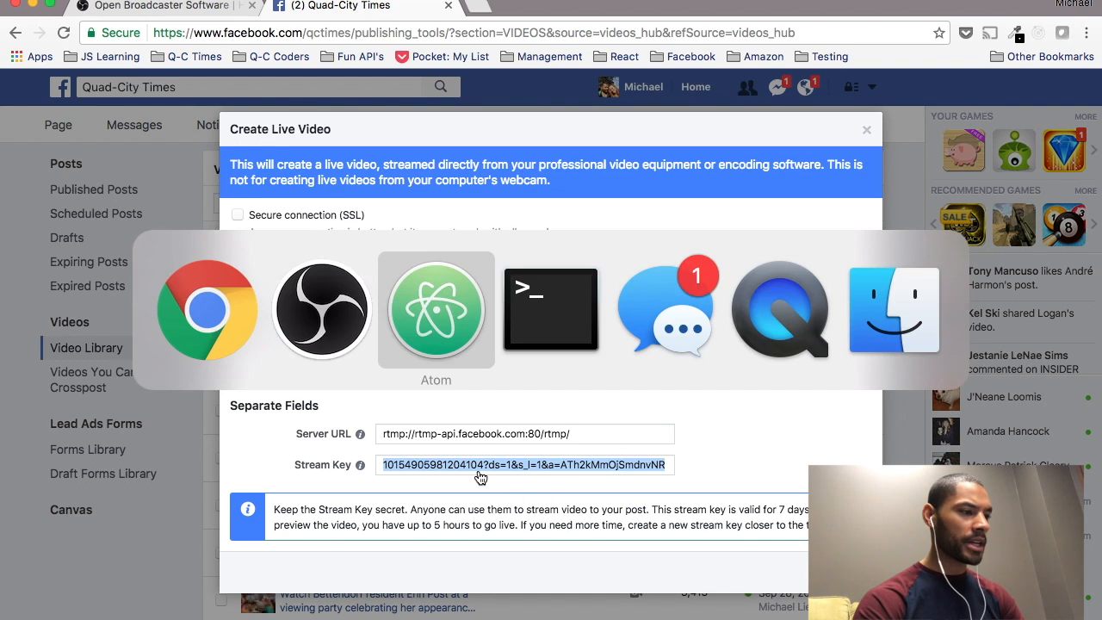
key("super+shift+Tab")
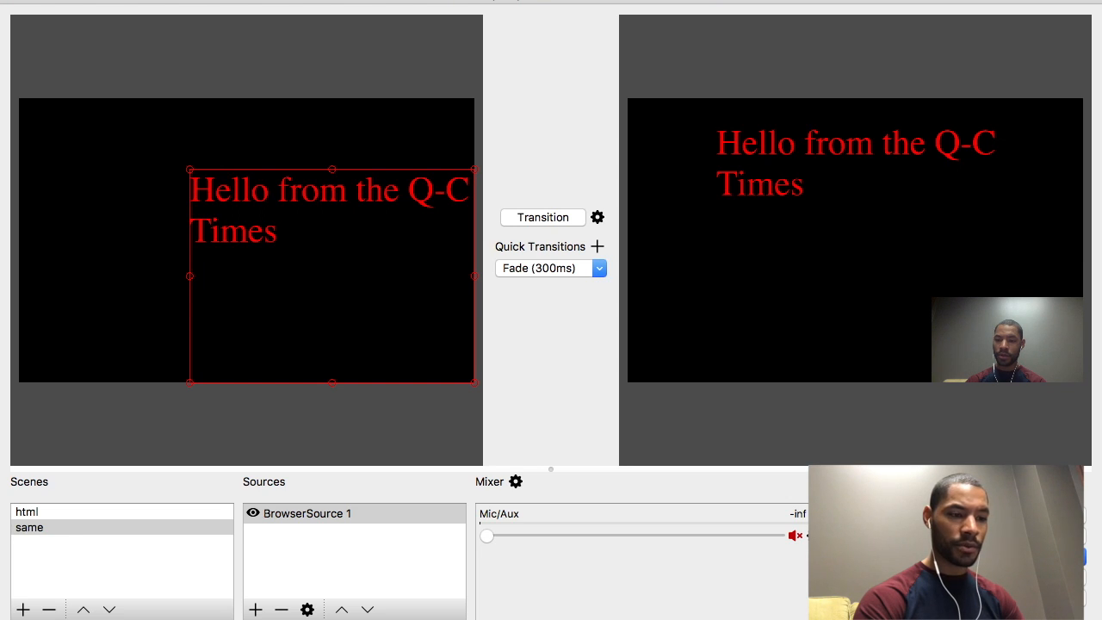
Turn Studio Mode off and back on, and open the Stream settings
left_click(1027, 556)
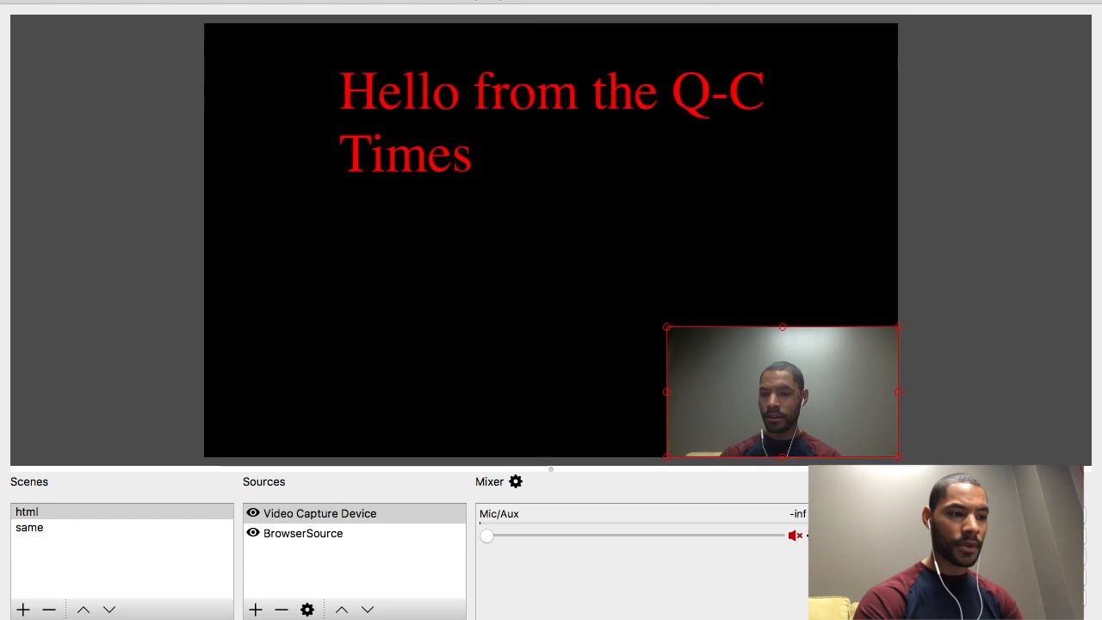
left_click(1026, 557)
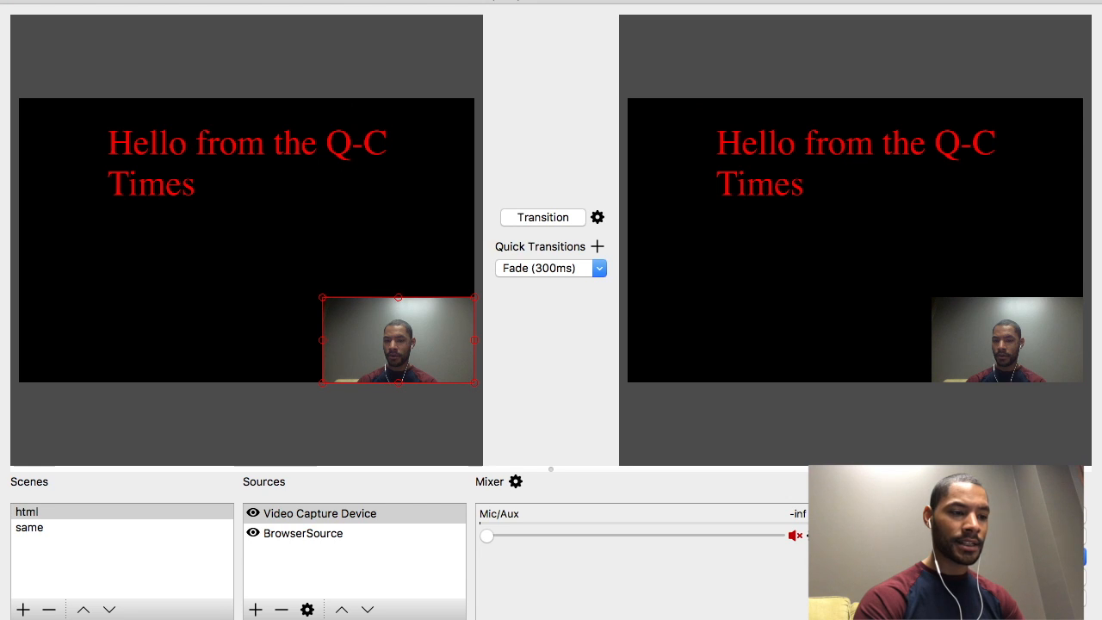
left_click(1027, 577)
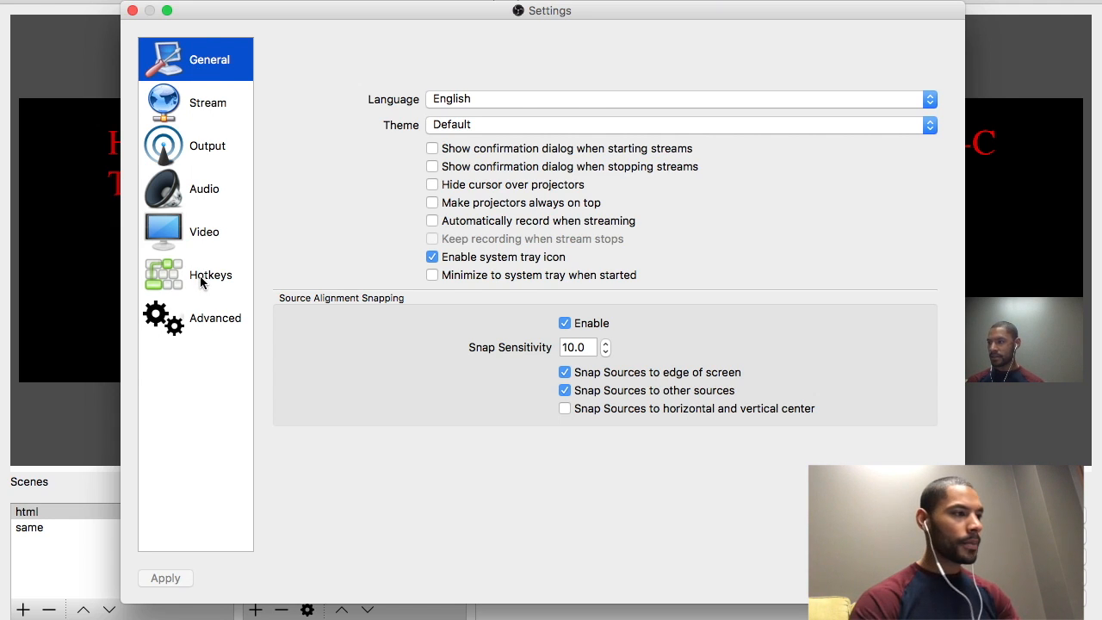
left_click(220, 104)
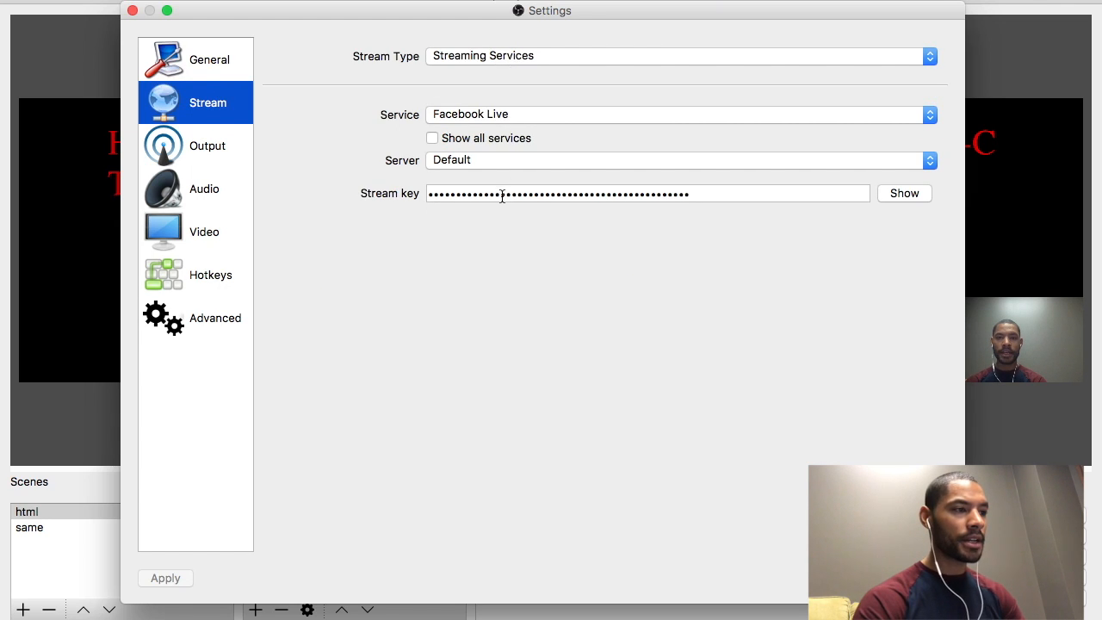
left_click(485, 59)
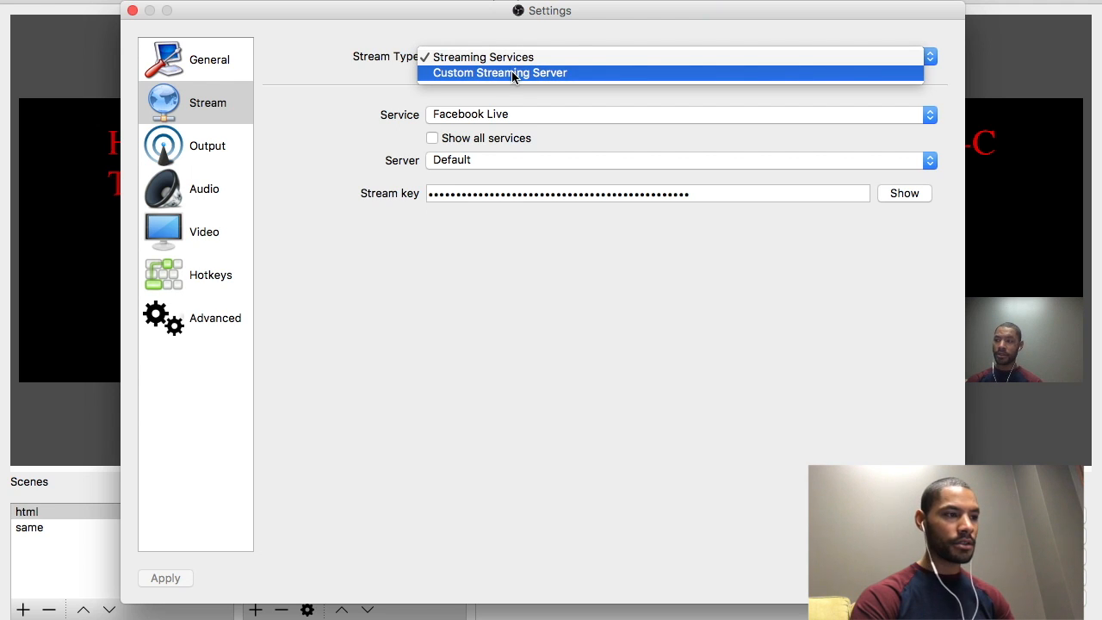
left_click(513, 74)
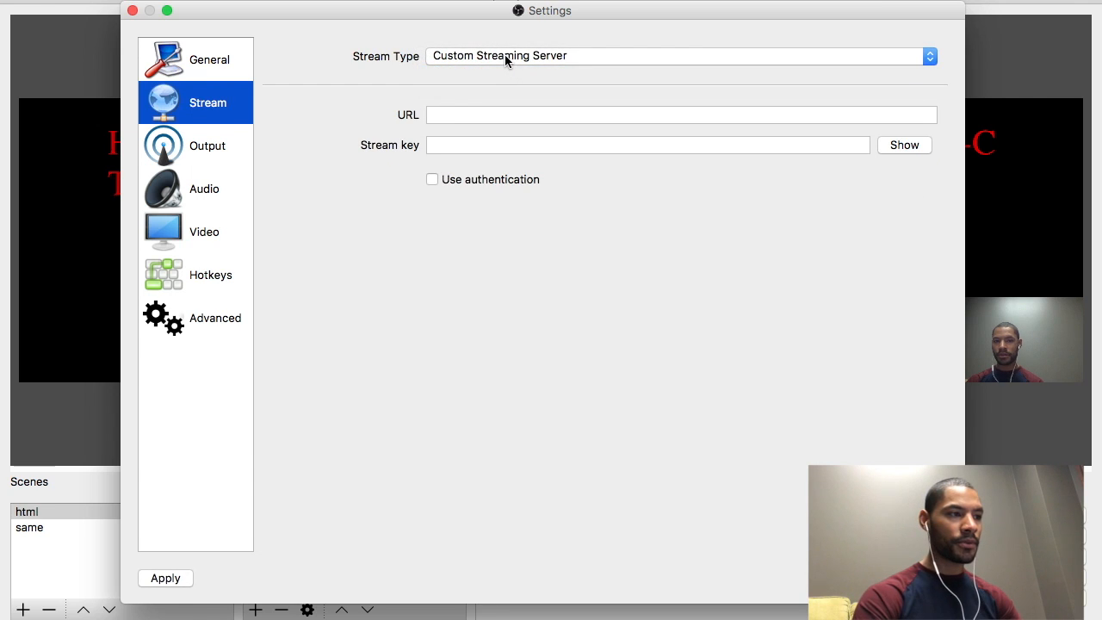
left_click(504, 54)
left_click(501, 45)
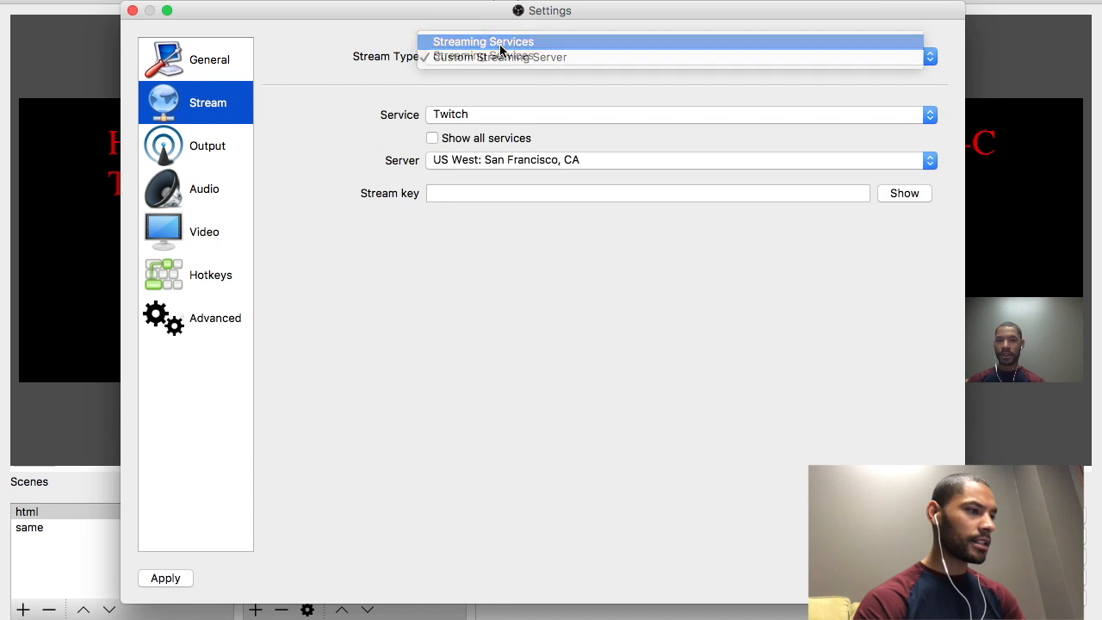
Set the streaming service to Facebook Live and keep the Default server
left_click(488, 116)
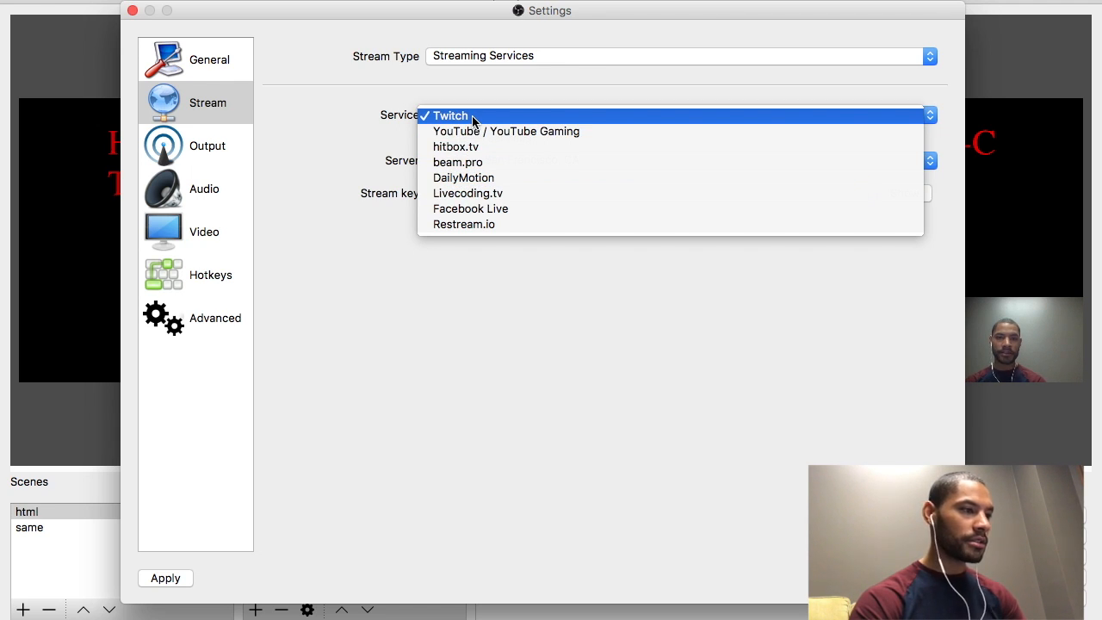
left_click(490, 213)
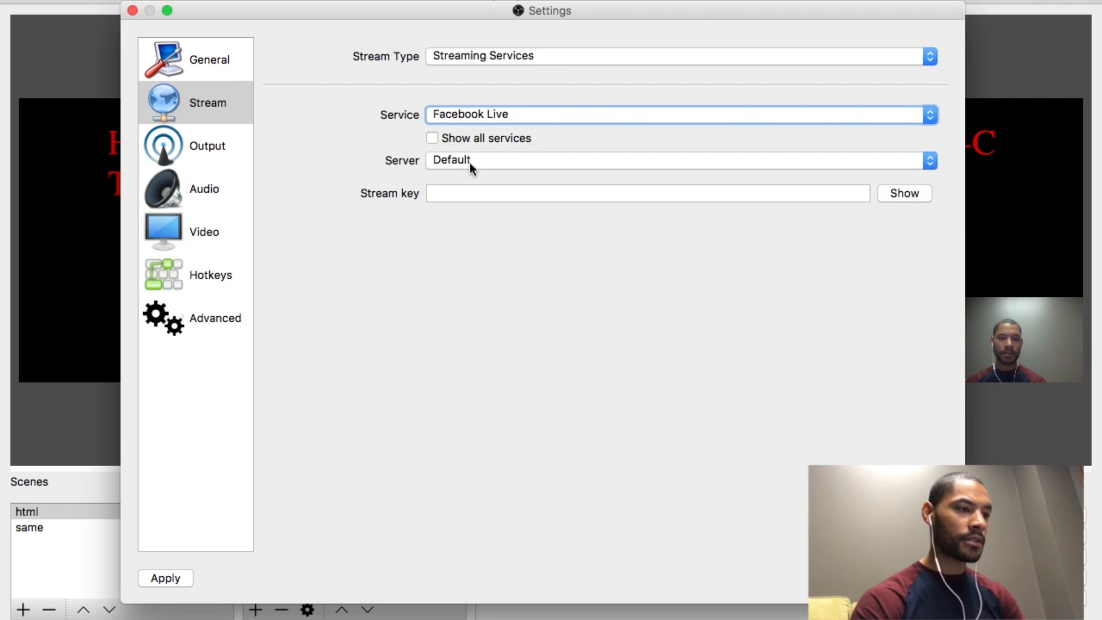
left_click(515, 163)
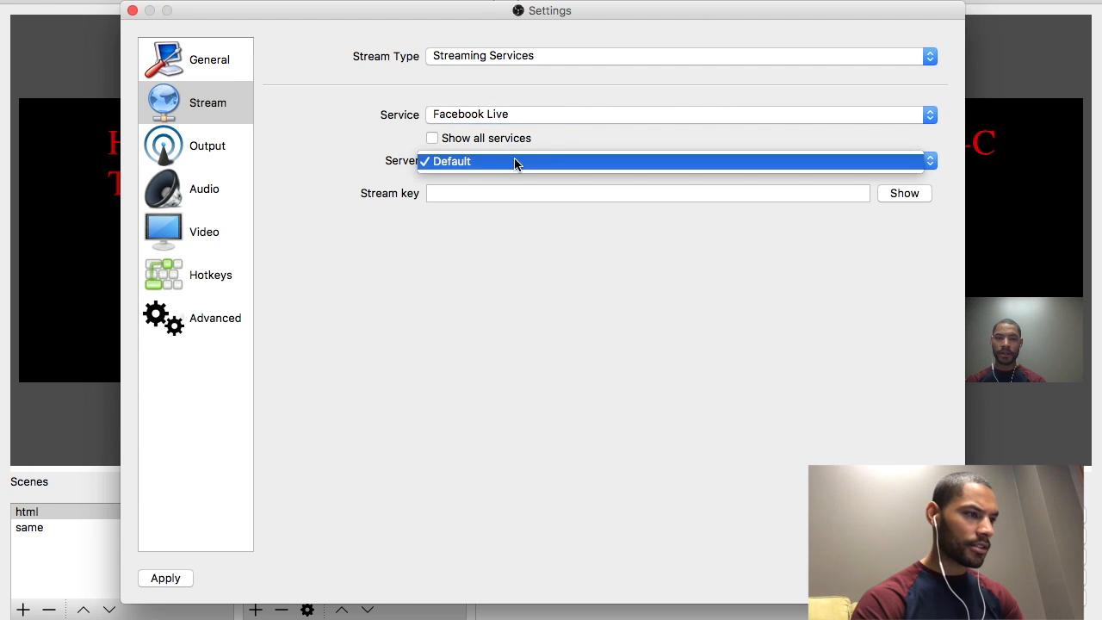
left_click(514, 161)
left_click(515, 159)
left_click(514, 159)
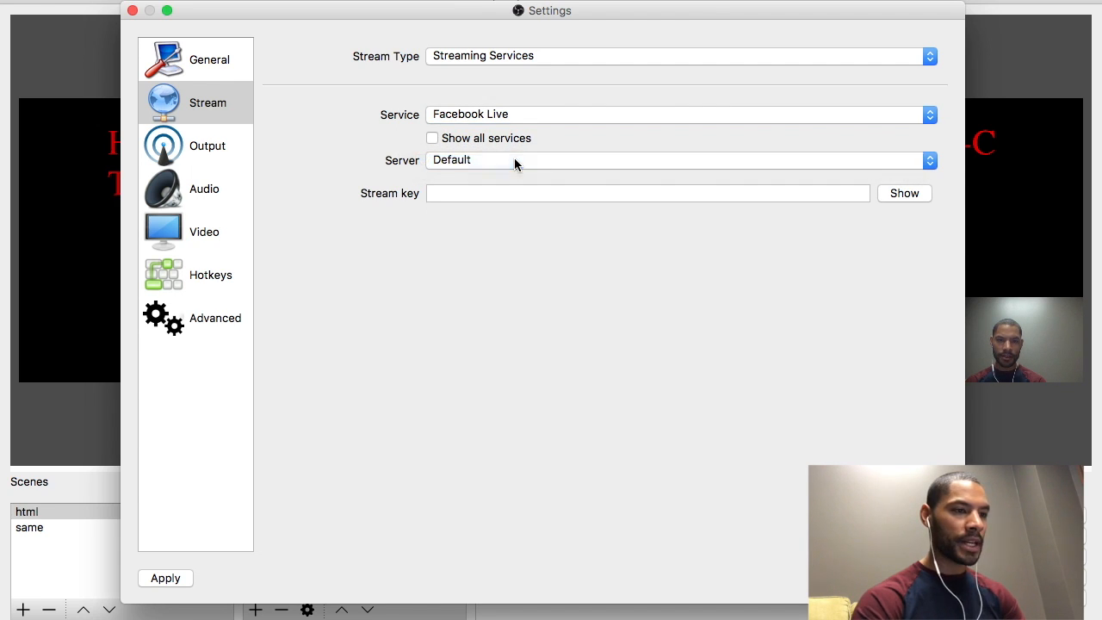
Paste the copied stream key into the stream settings, save them, and start streaming
left_click(498, 193)
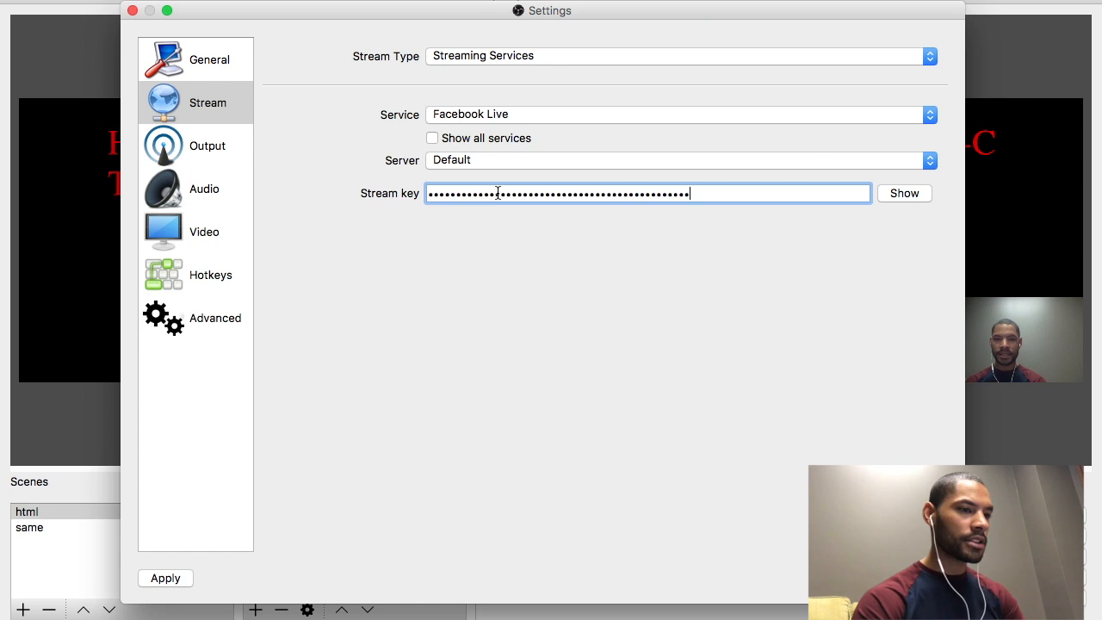
key("super+v")
left_click(905, 193)
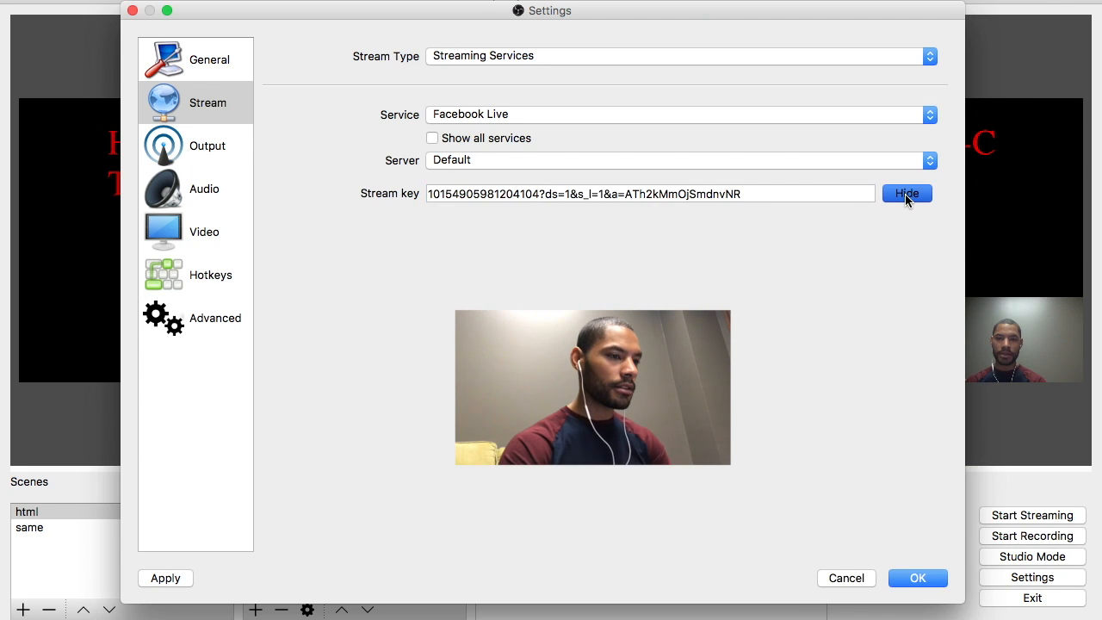
left_click(906, 194)
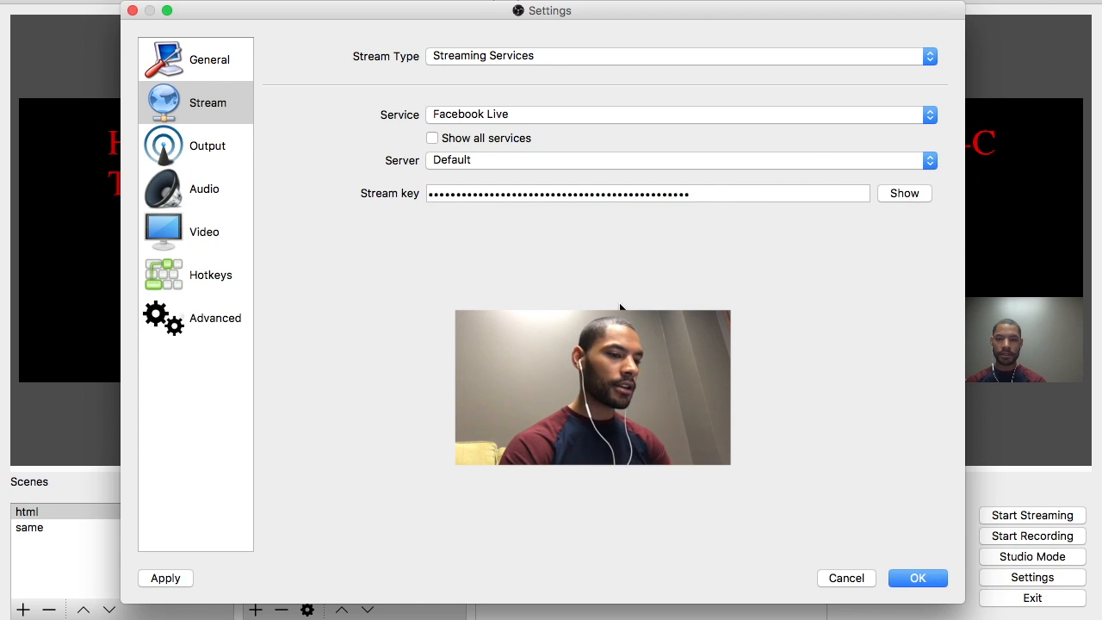
left_click(925, 582)
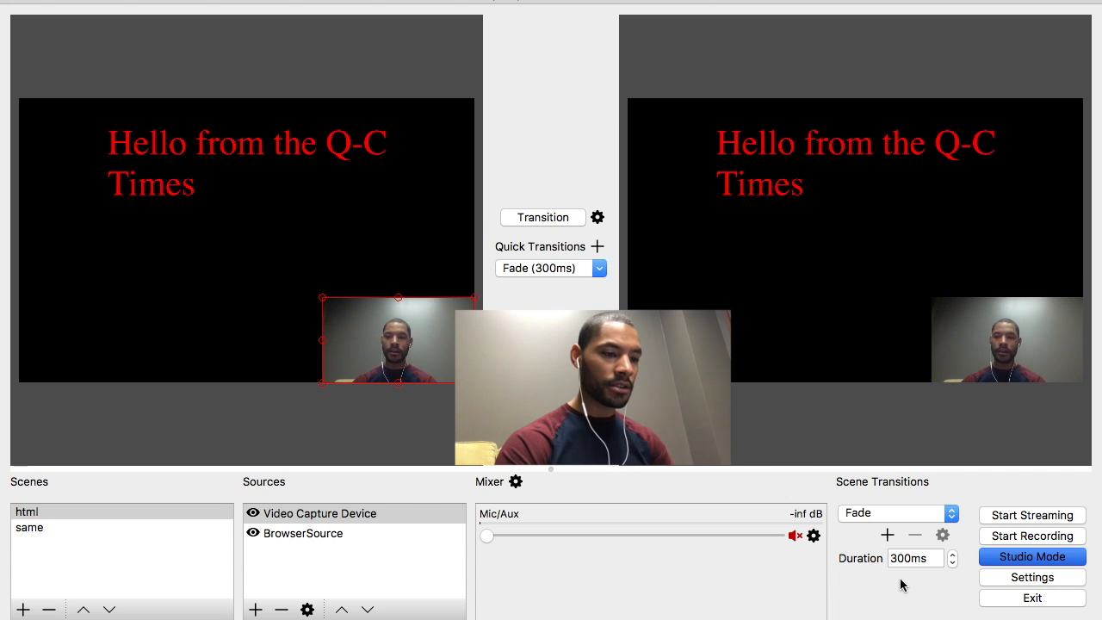
left_click(1025, 517)
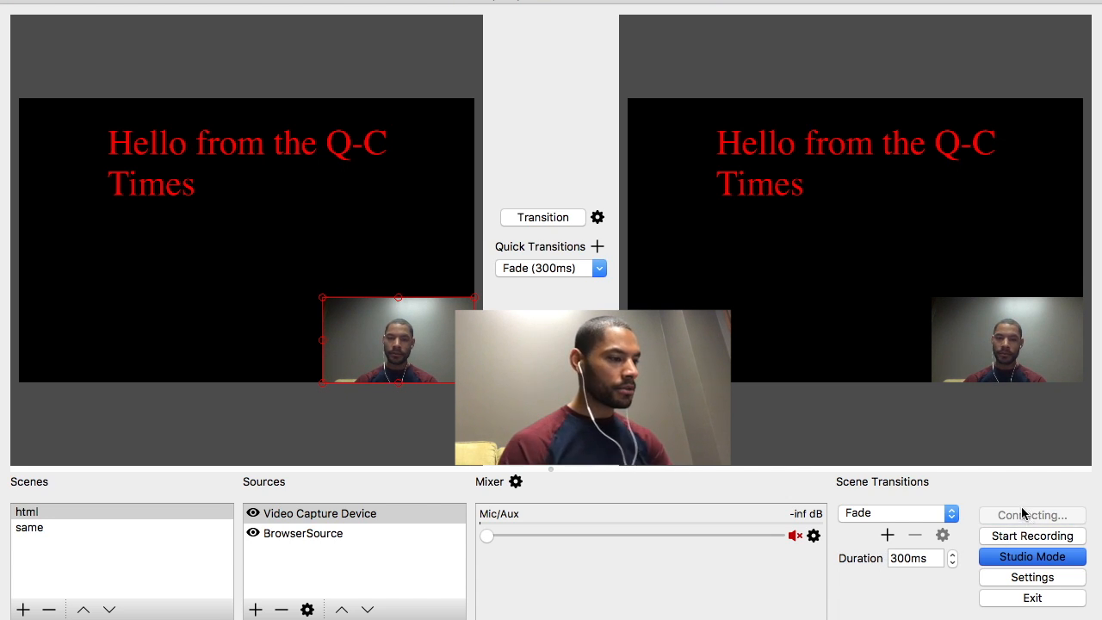